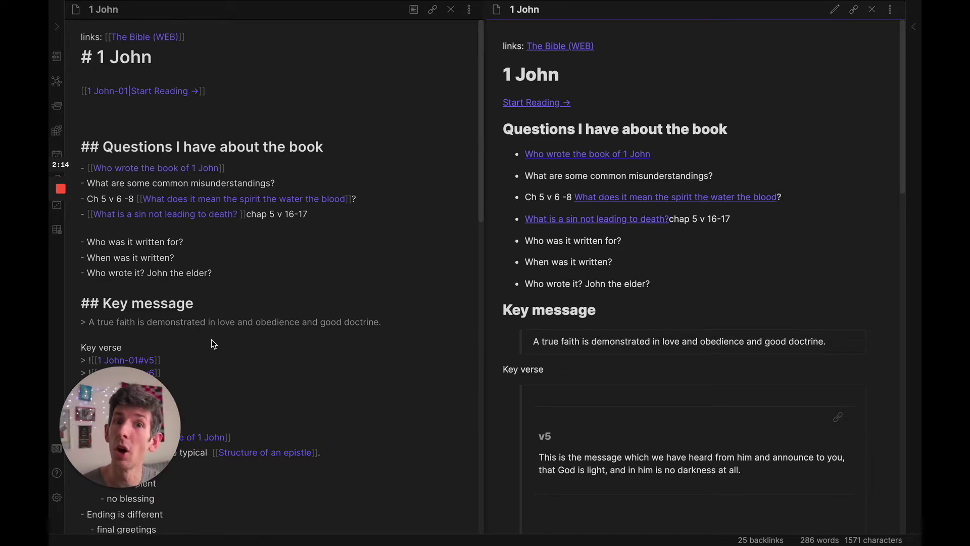
# Switch to Logos Bible Software, look over the 1 John commentary's table of contents, and return to the 1 John note
pyautogui.hotkey('ctrl', 'Left')
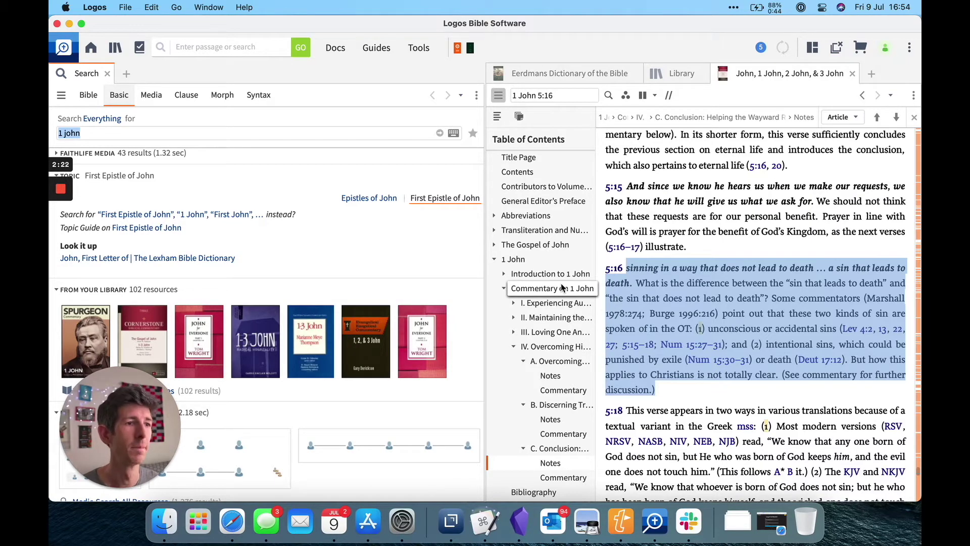
pyautogui.scroll(-1, 561, 283)
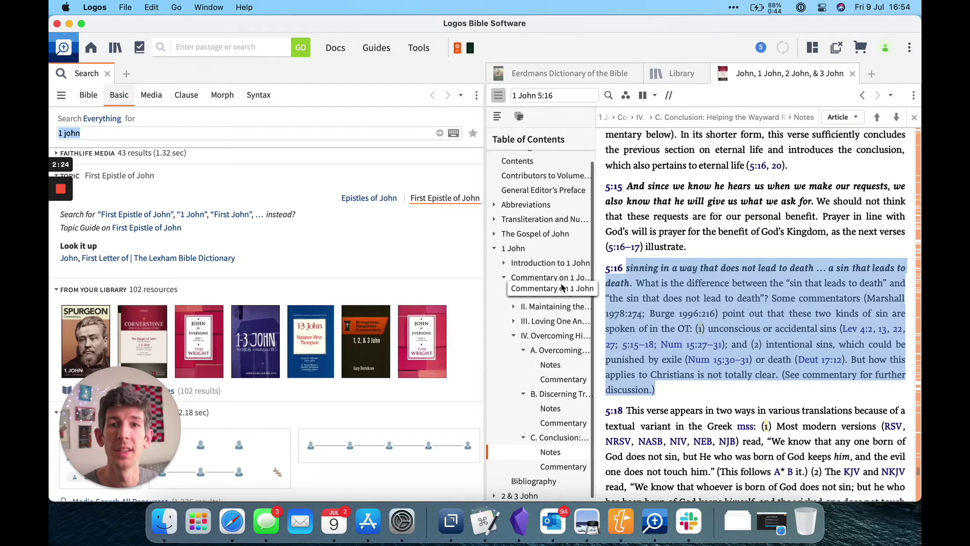
pyautogui.hotkey('ctrl', 'Right')
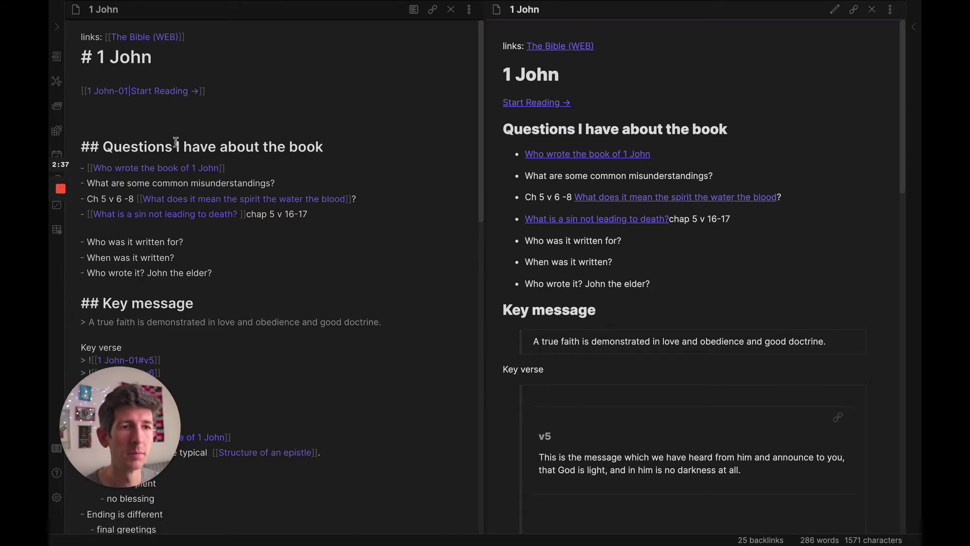
# Open the linked note "Who wrote the book of 1 John" and join its similar-themes sentence to the paragraph above
pyautogui.click(184, 169)
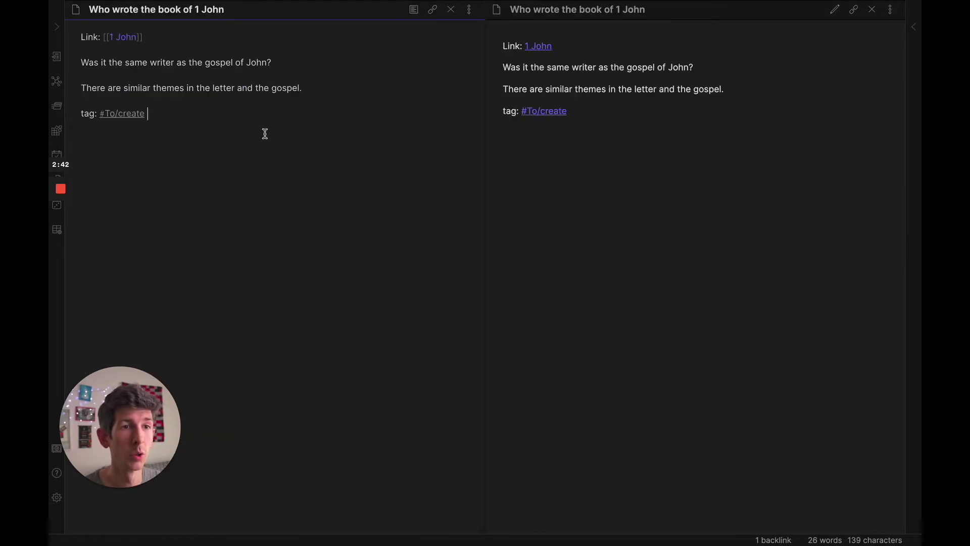
pyautogui.click(282, 65)
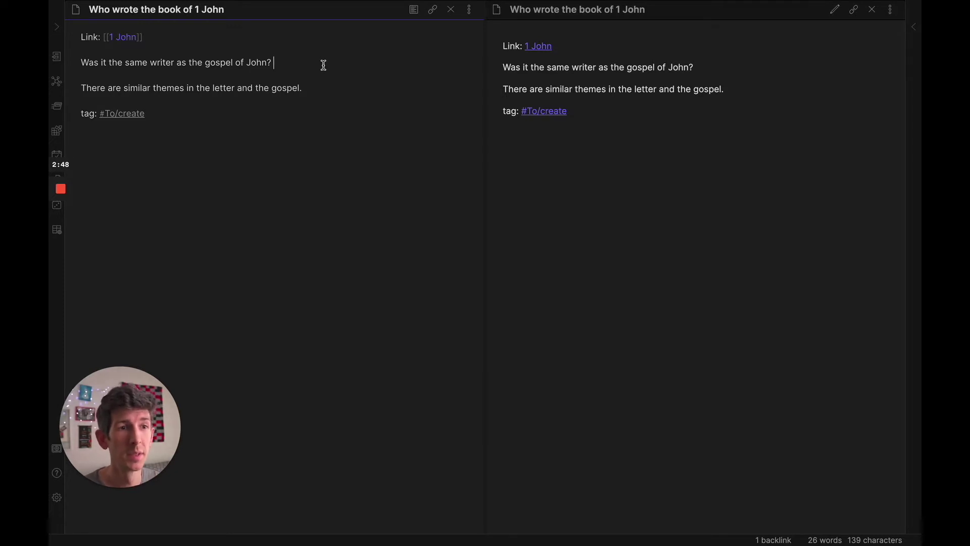
pyautogui.click(322, 89)
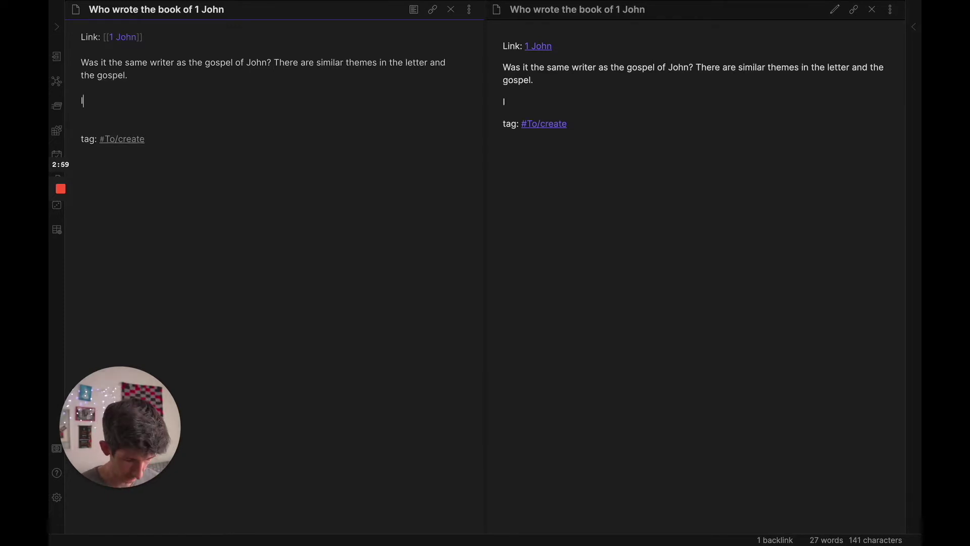
# Write the paragraph "If it was not the same writer, it is definitely someone from within a "johannine" school or grouping within the early church."
pyautogui.write('f it was no')
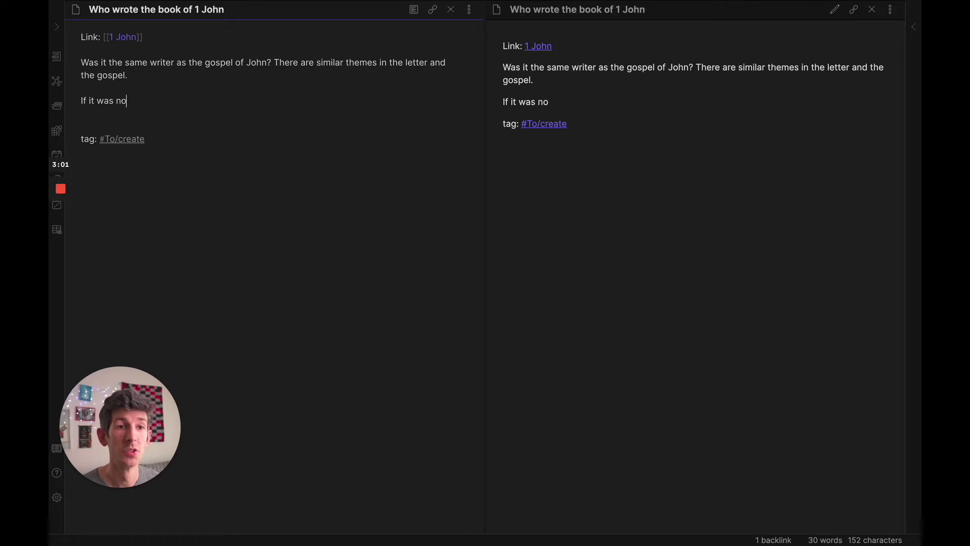
pyautogui.write('t the same writer, ')
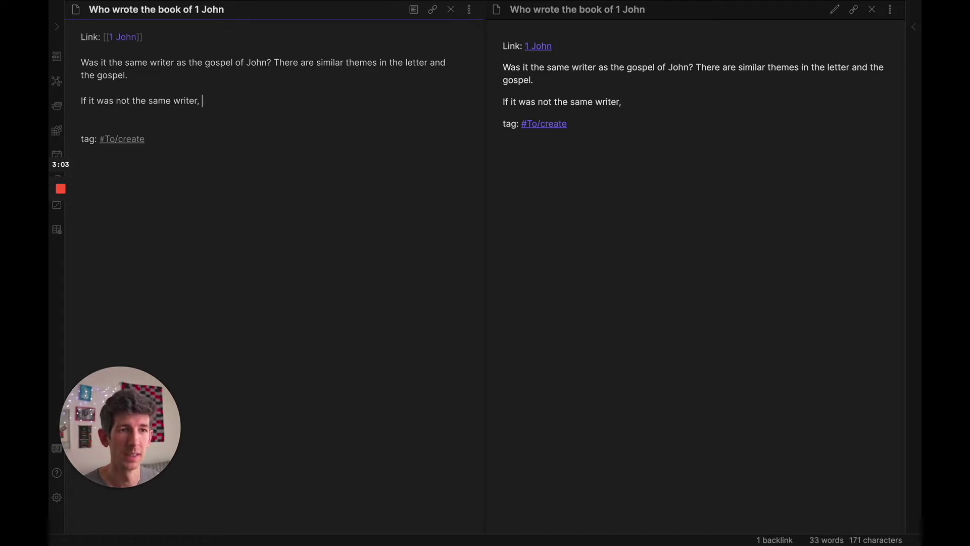
pyautogui.write('it is definitel')
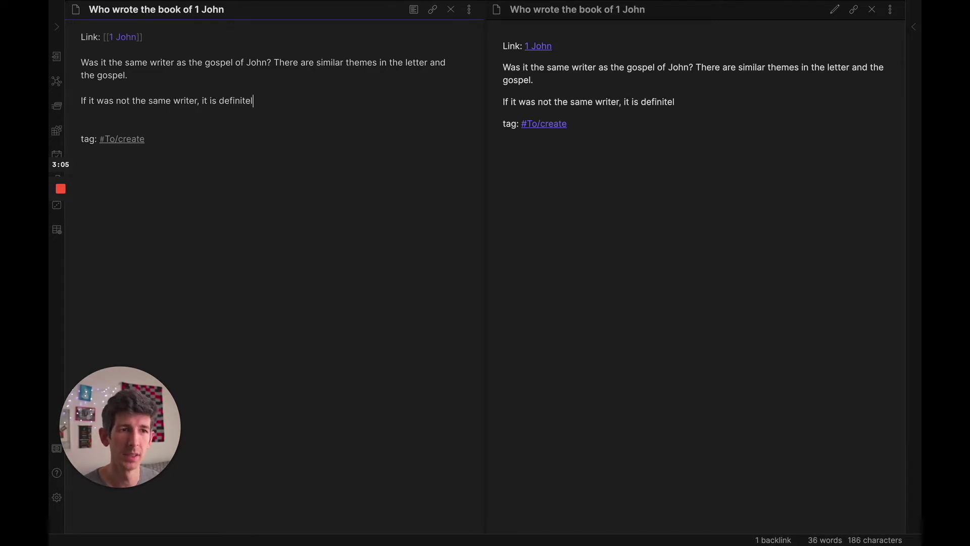
pyautogui.write('y someone from ')
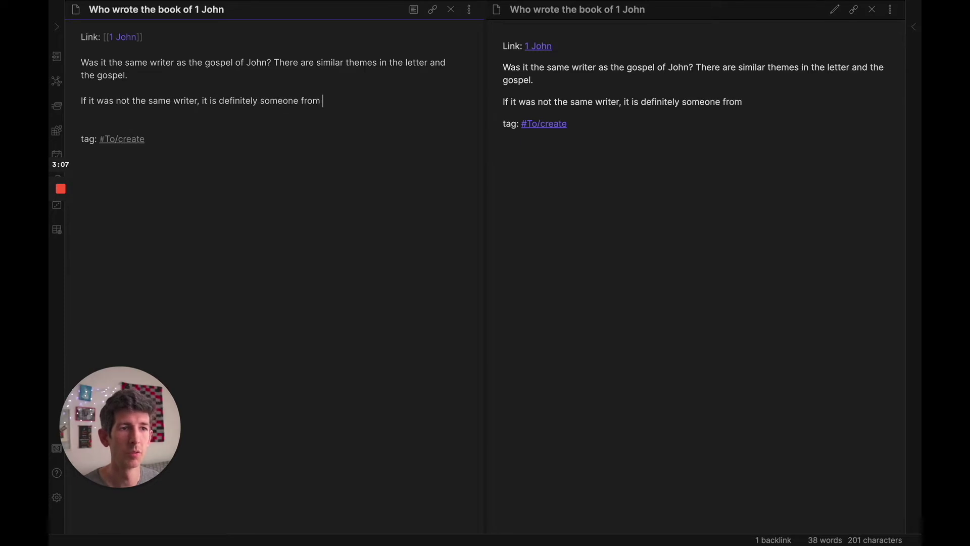
pyautogui.write('within ')
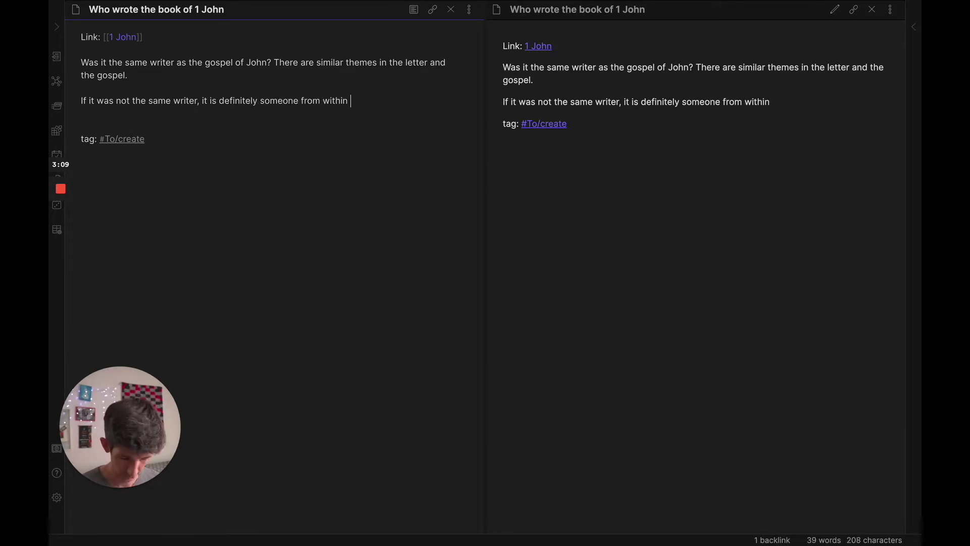
pyautogui.write('a "join')
pyautogui.press('BackSpace')
pyautogui.press('BackSpace')
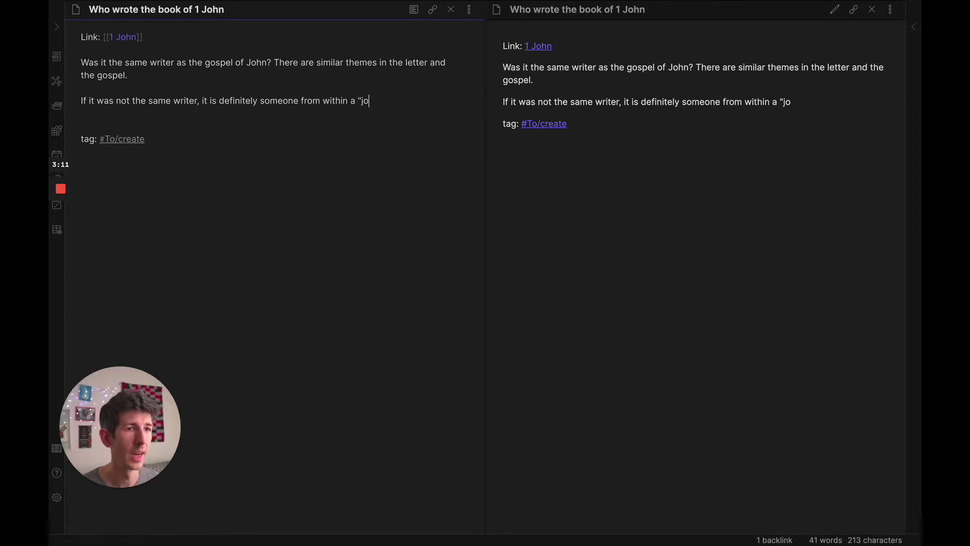
pyautogui.write('hannine')
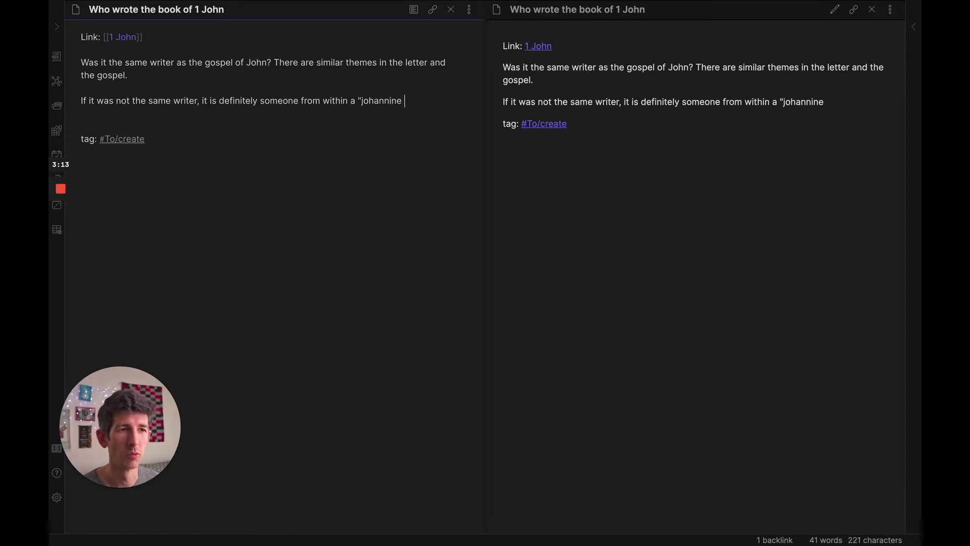
pyautogui.press('BackSpace')
pyautogui.write('"s')
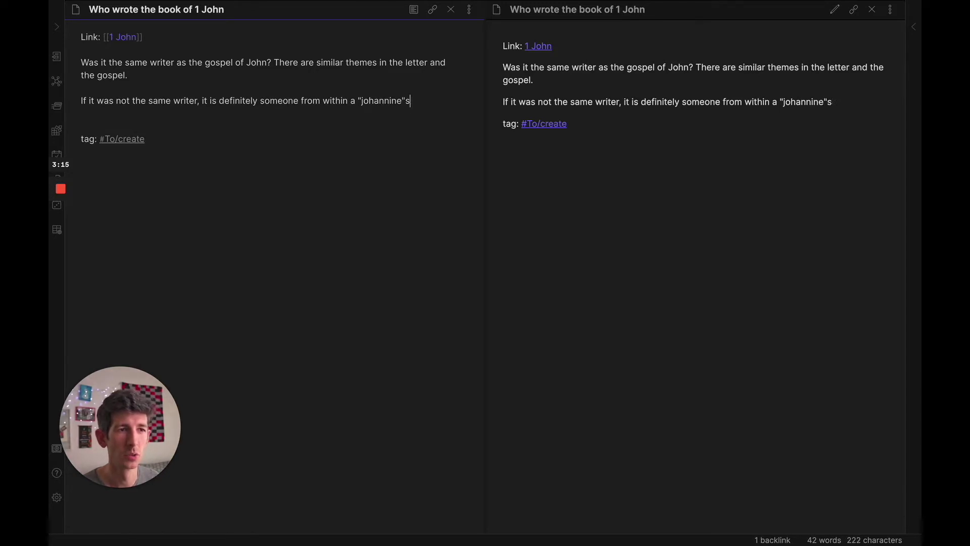
pyautogui.press('BackSpace')
pyautogui.write('school o')
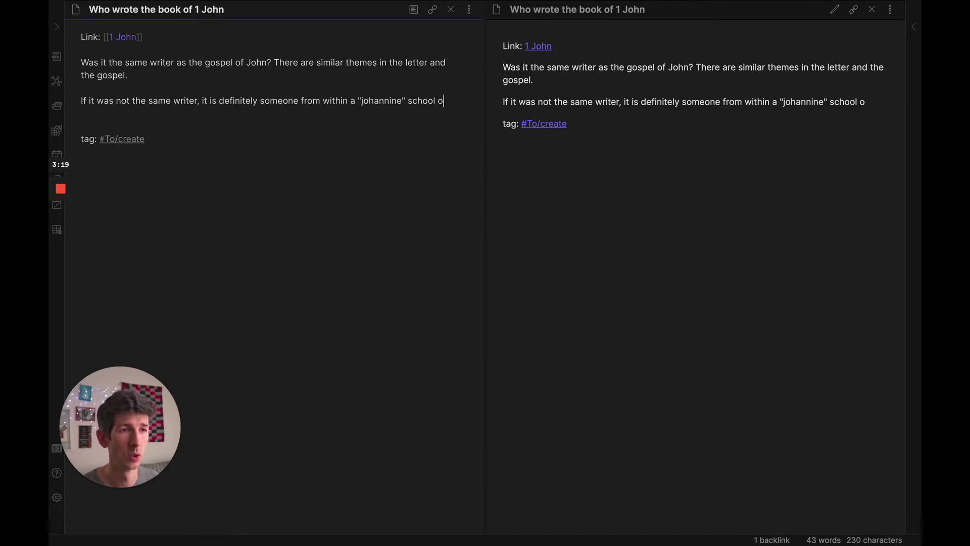
pyautogui.write('r grouping')
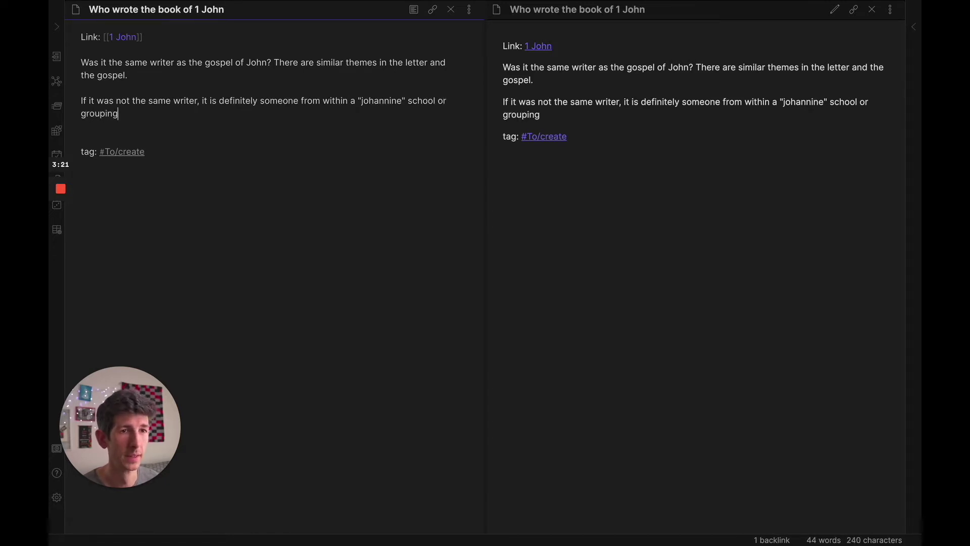
pyautogui.write(' within the e')
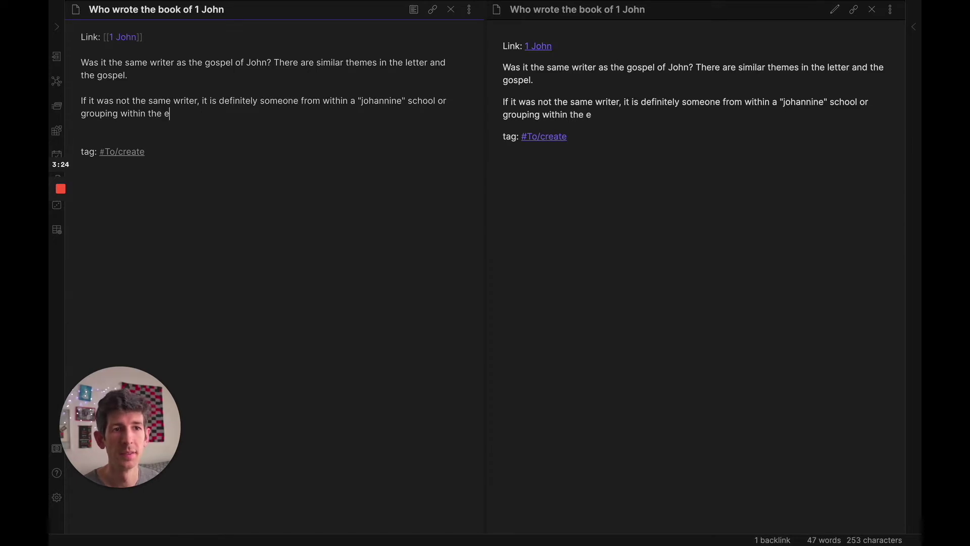
pyautogui.write('arly church. ')
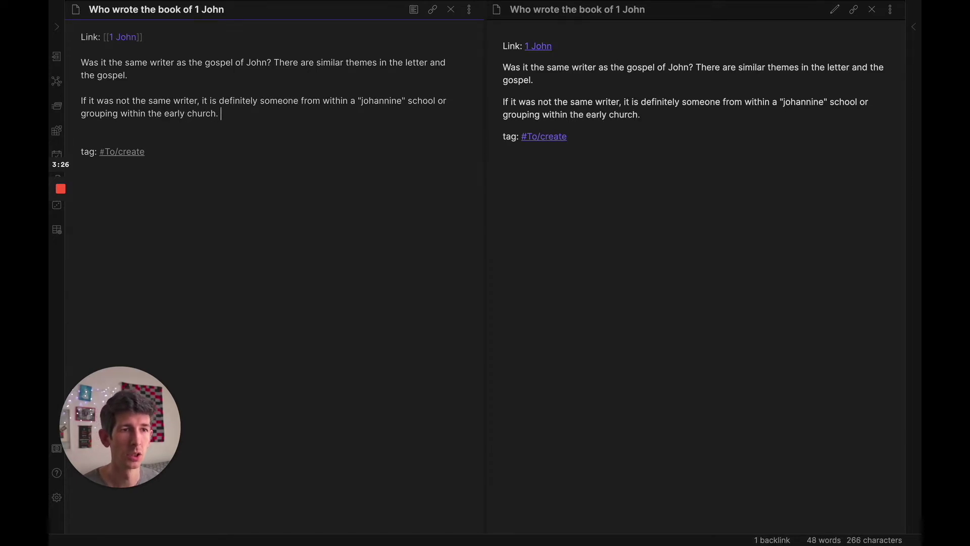
pyautogui.write('Th')
pyautogui.press('BackSpace')
pyautogui.press('BackSpace')
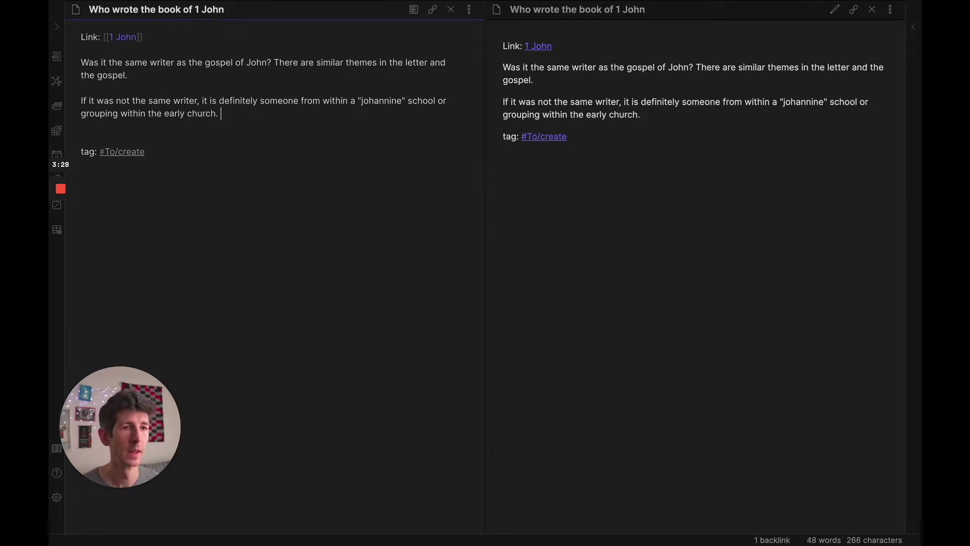
# Add the paragraph "NT wright and Mike Bird certainly think it was the same writer and they believe it was "John the Elder""
pyautogui.press('Return')
pyautogui.press('Return')
pyautogui.write('NT')
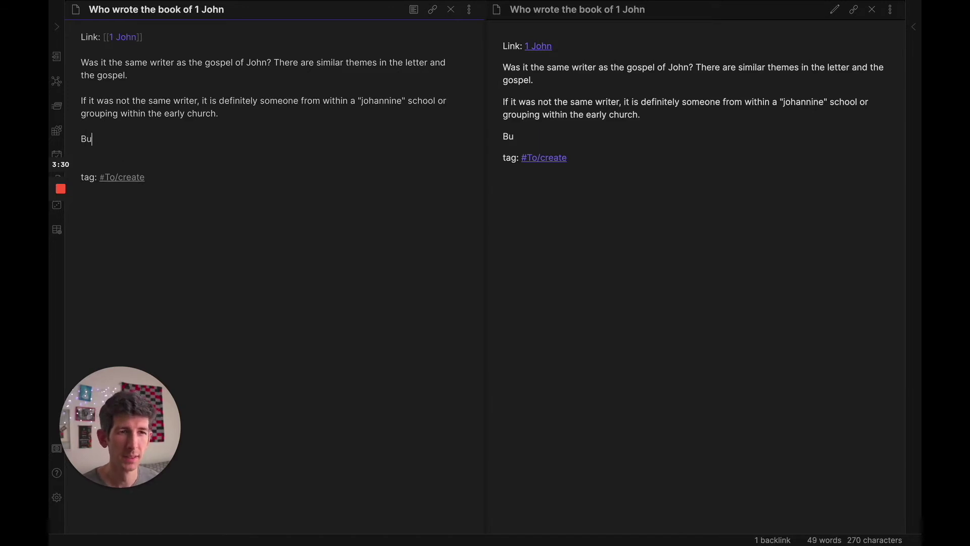
pyautogui.press('BackSpace')
pyautogui.press('BackSpace')
pyautogui.write('N')
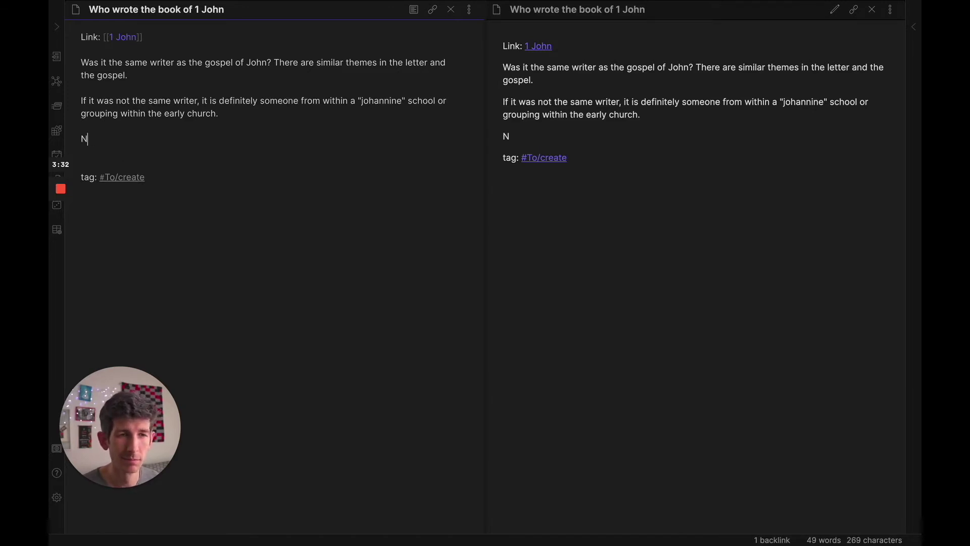
pyautogui.write('T wright on')
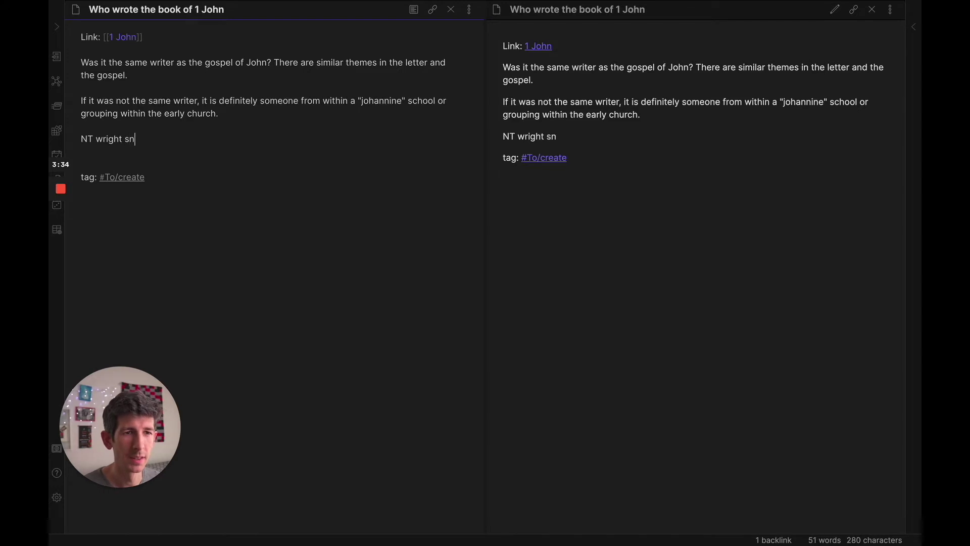
pyautogui.press('BackSpace')
pyautogui.press('BackSpace')
pyautogui.write('and Mike Bir')
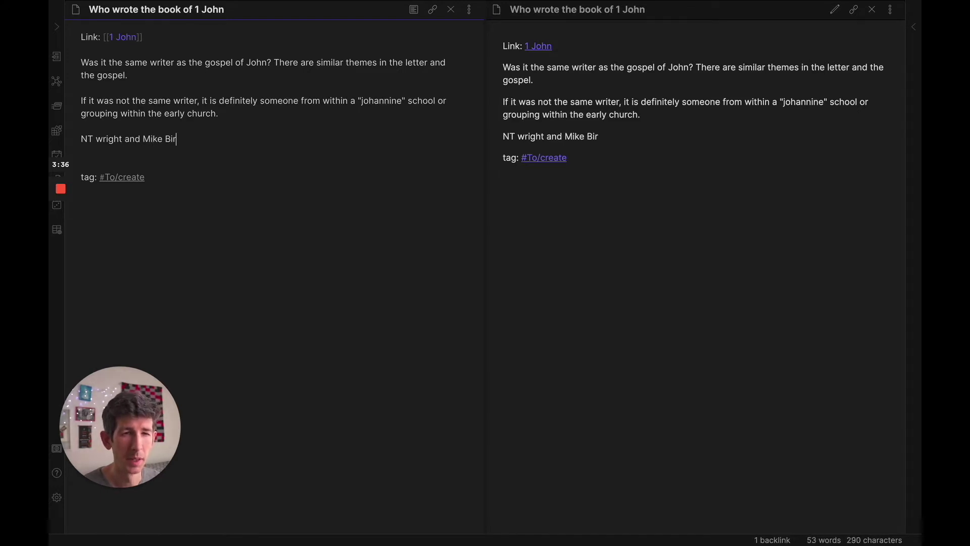
pyautogui.write('d certainl')
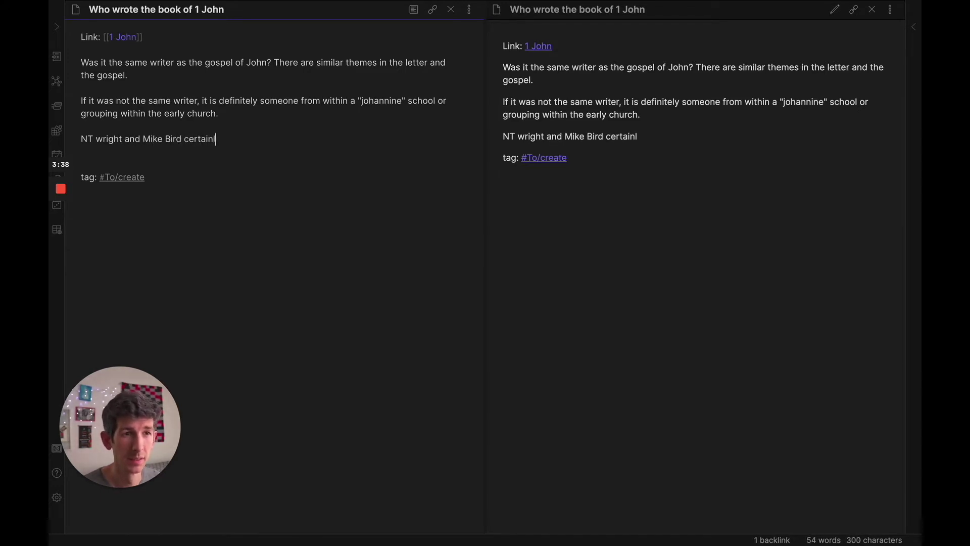
pyautogui.write('y think it was the')
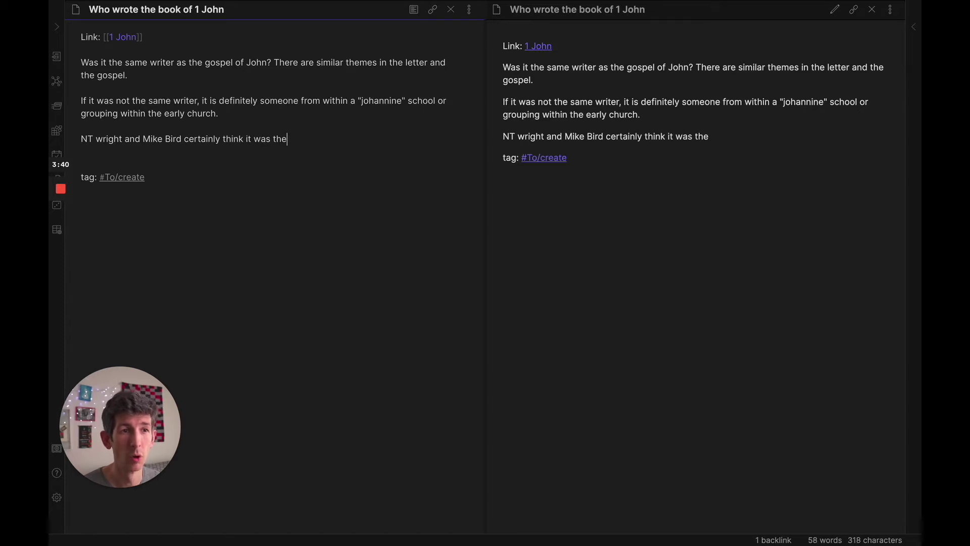
pyautogui.write(' same wr')
pyautogui.write('and so')
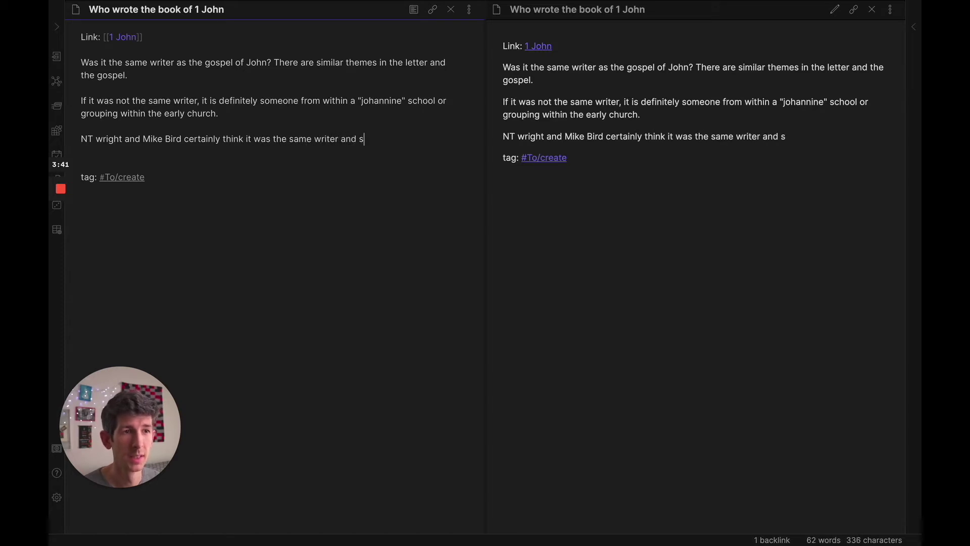
pyautogui.hotkey('ctrl', 'shift', 'Left')
pyautogui.hotkey('ctrl', 'shift', 'Left')
pyautogui.press('BackSpace')
pyautogui.write('an')
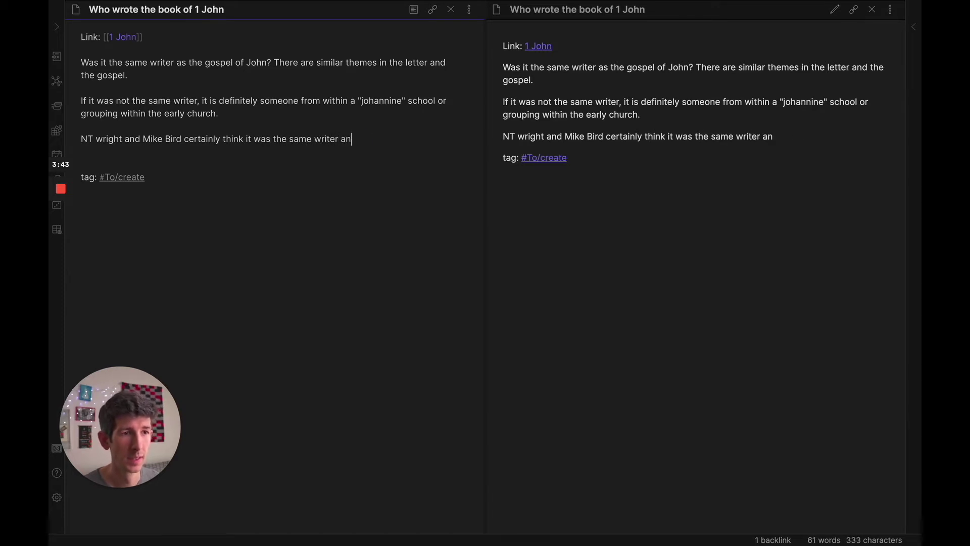
pyautogui.write('d they believe it ')
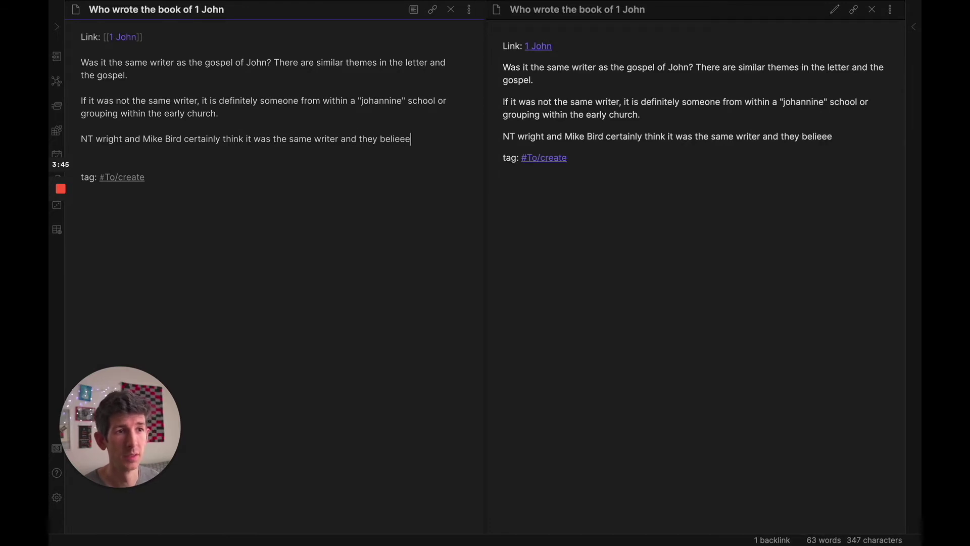
pyautogui.write('was "Joh')
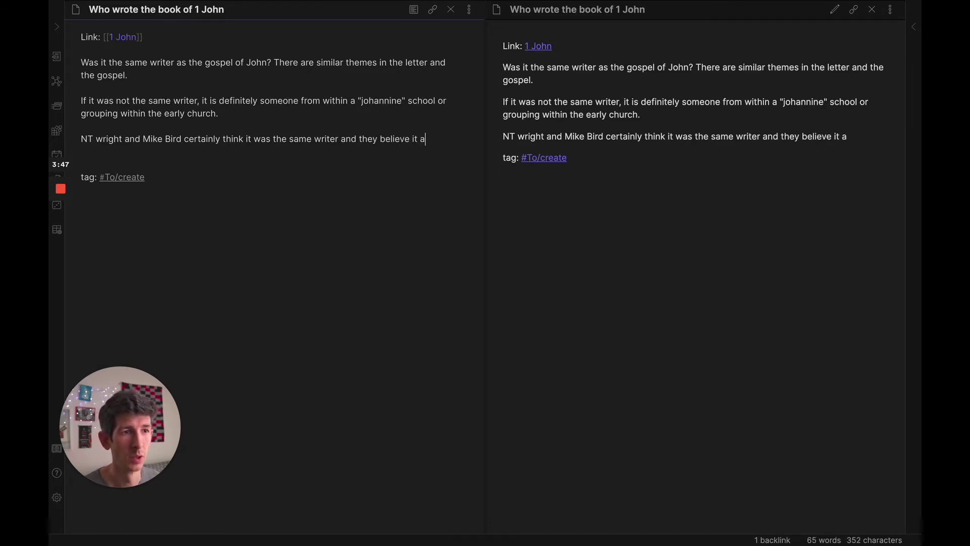
pyautogui.write('n the Elder"')
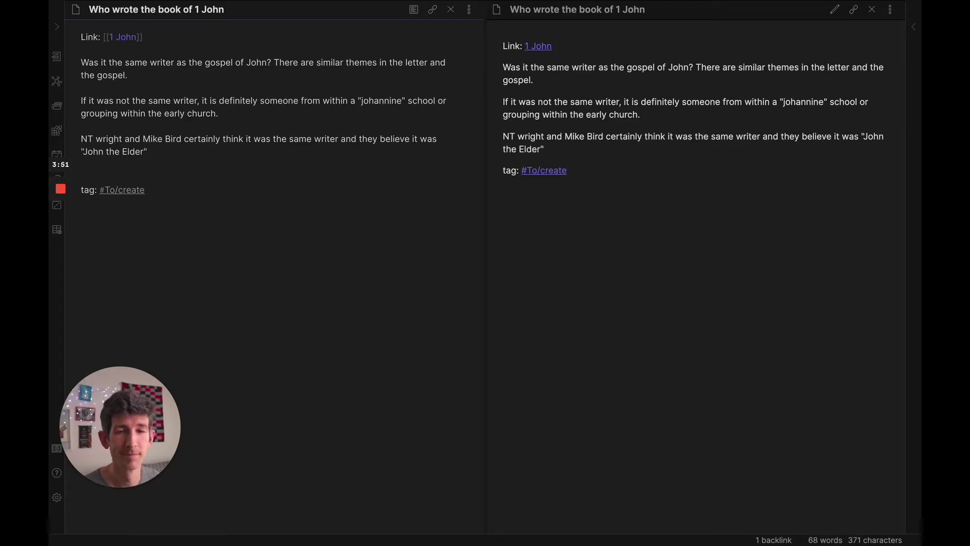
# Switch to Logos Bible Software and open the resource information for the John, 1 John, 2 John, & 3 John commentary
pyautogui.hotkey('ctrl', 'Left')
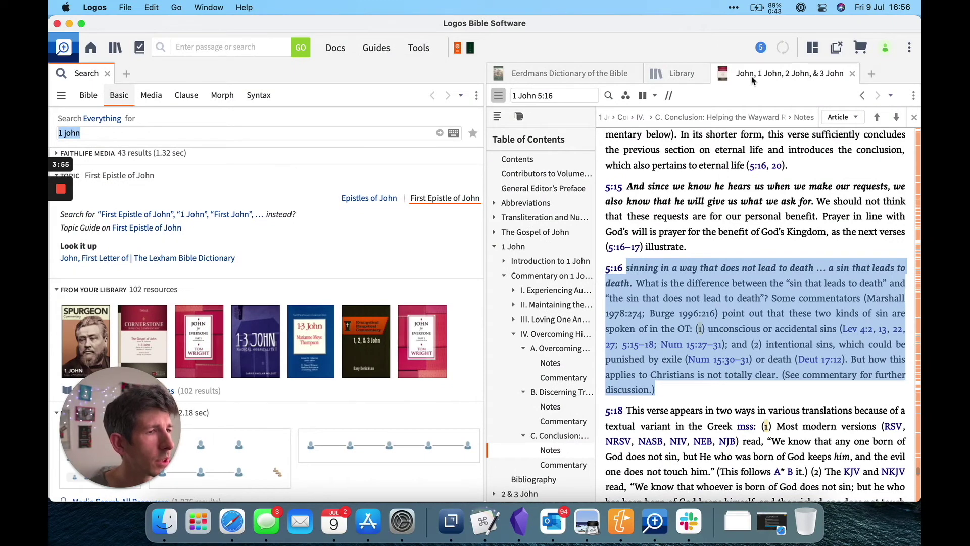
pyautogui.click(914, 95)
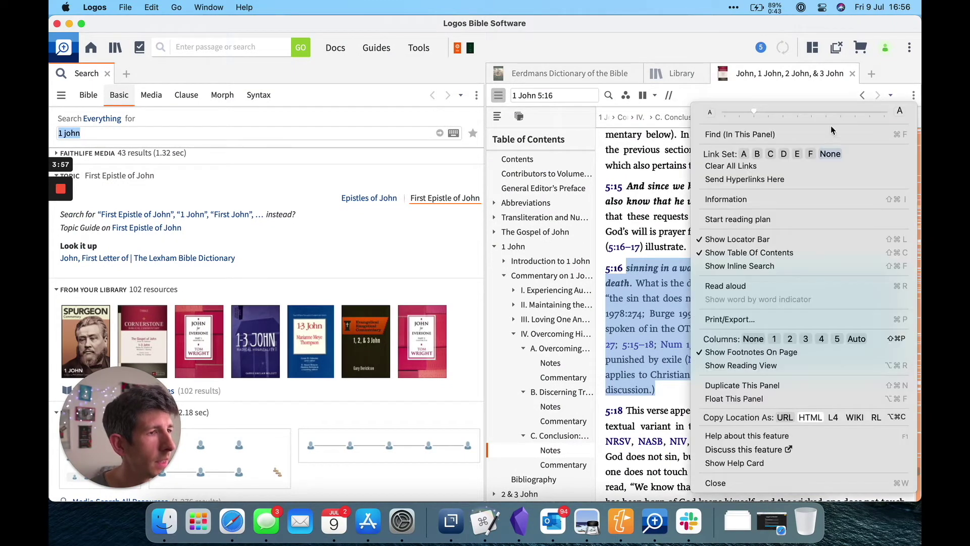
pyautogui.click(804, 201)
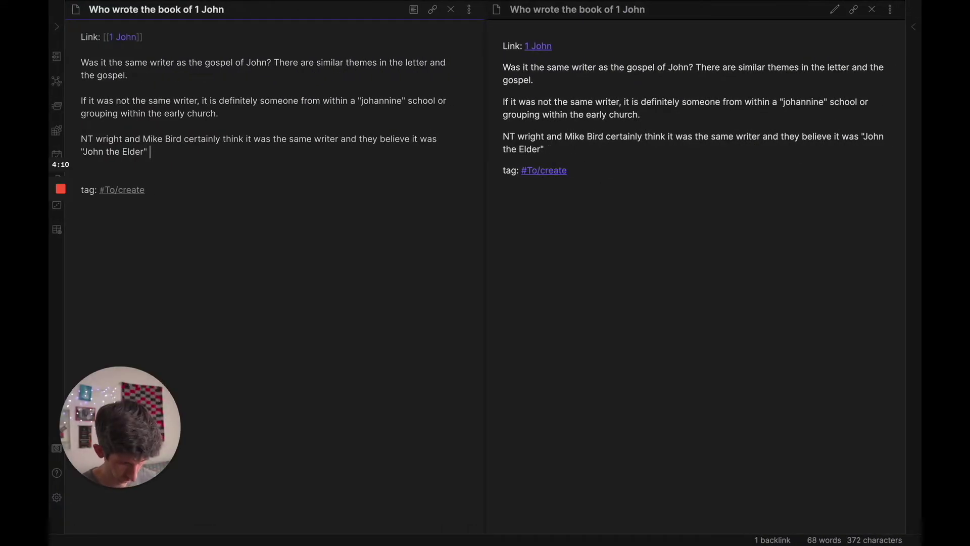
# Append "(same in the Cornerstone Bible Commentary.)" after "John the Elder" in the last paragraph
pyautogui.write('(same in the C')
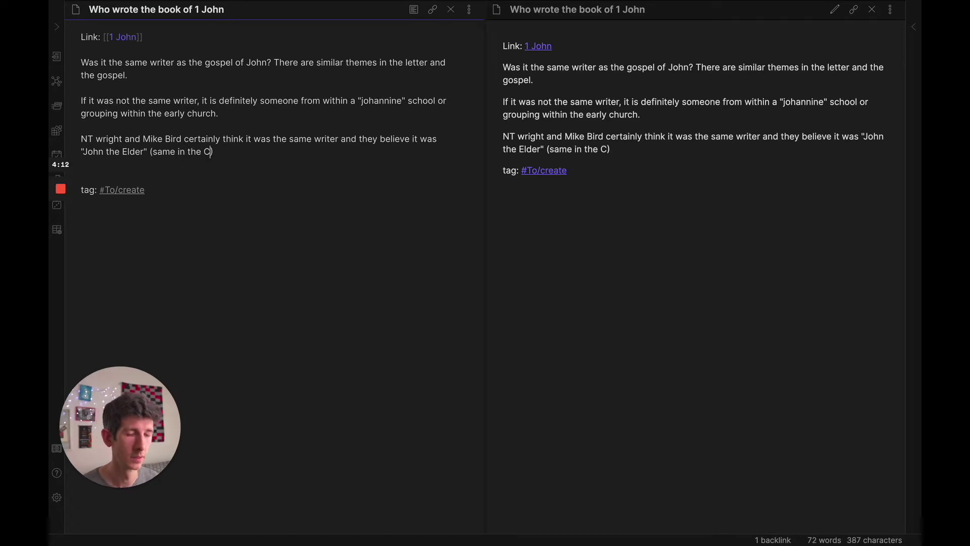
pyautogui.write('ornerstoe')
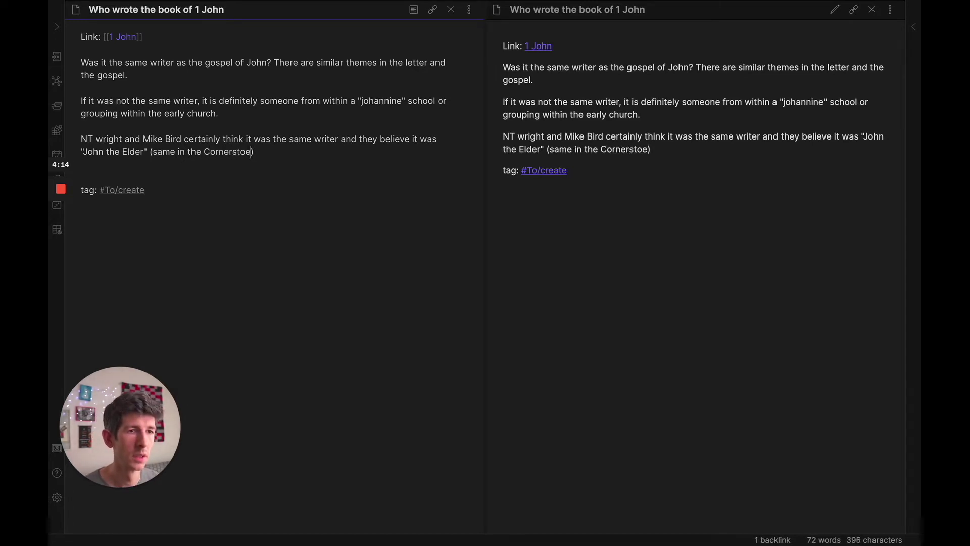
pyautogui.press('BackSpace')
pyautogui.write('ne Bible Commen')
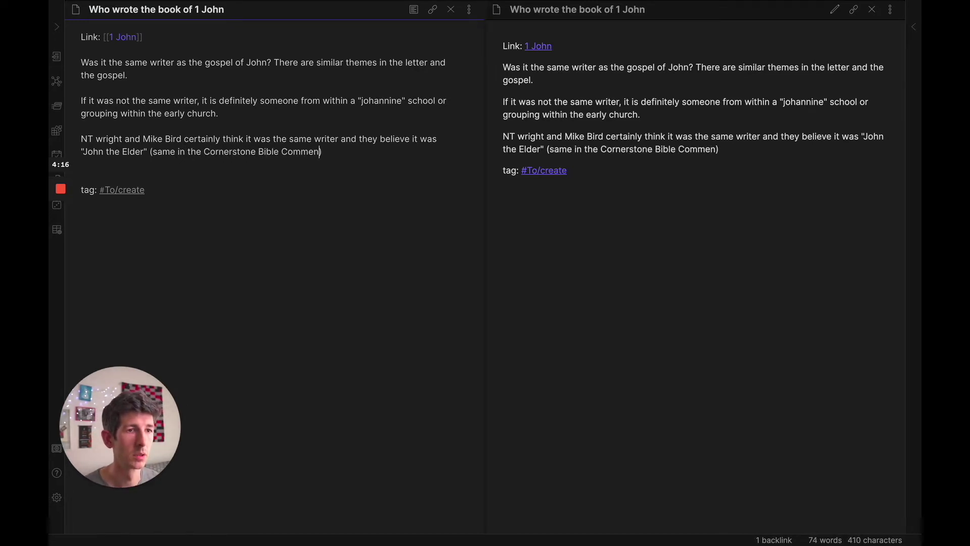
pyautogui.write('tary.')
pyautogui.press('BackSpace')
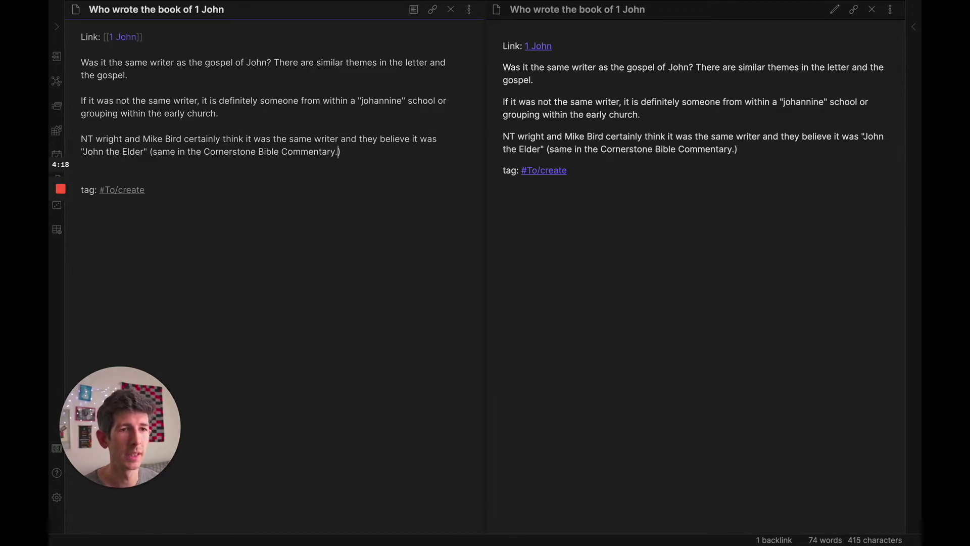
# Capitalize the surname in "NT Wright" at the start of the last paragraph
pyautogui.press('Up')
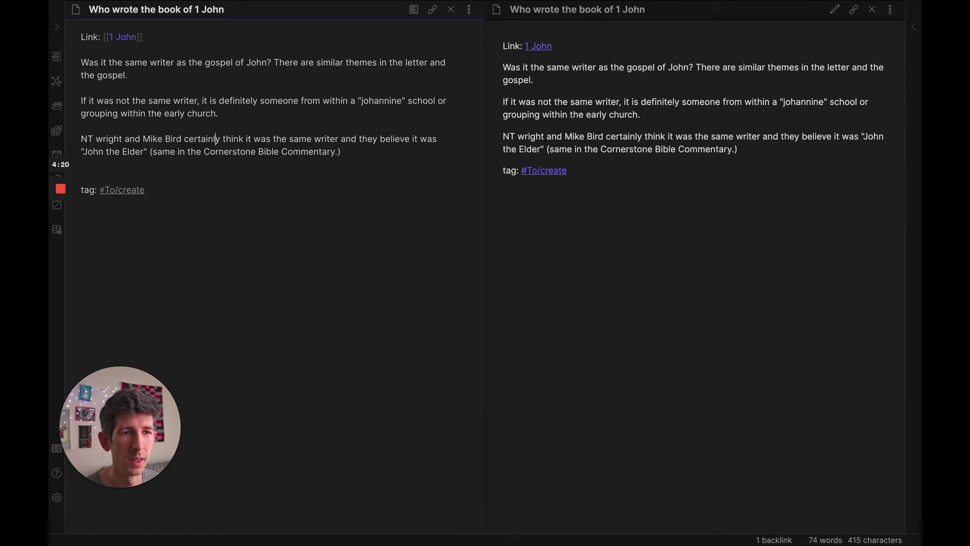
pyautogui.click(143, 139)
pyautogui.press('Delete')
pyautogui.write('W')
pyautogui.press('Left')
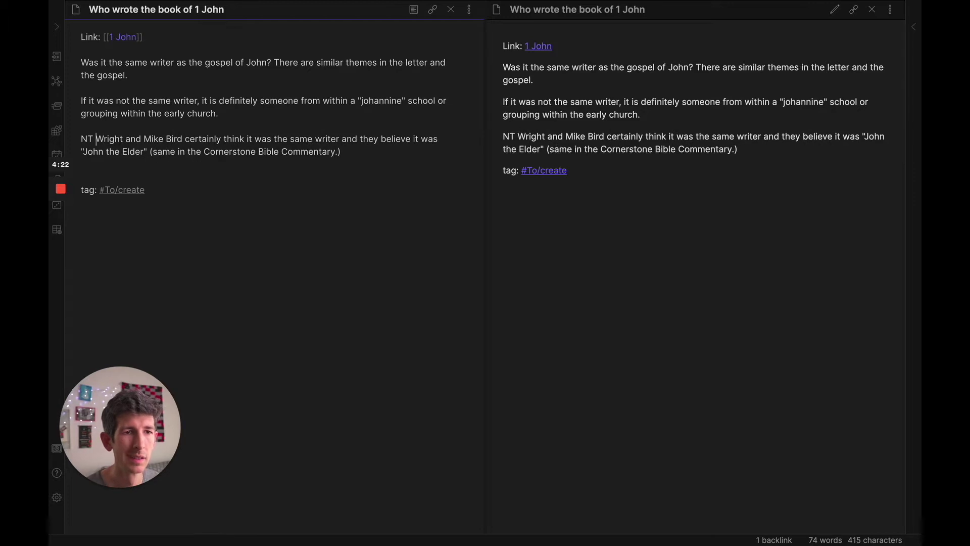
# Replace "NT Wright" at the start of the last paragraph with a link to the note "N.T. Wright"
pyautogui.press('Home')
pyautogui.write('[[NT')
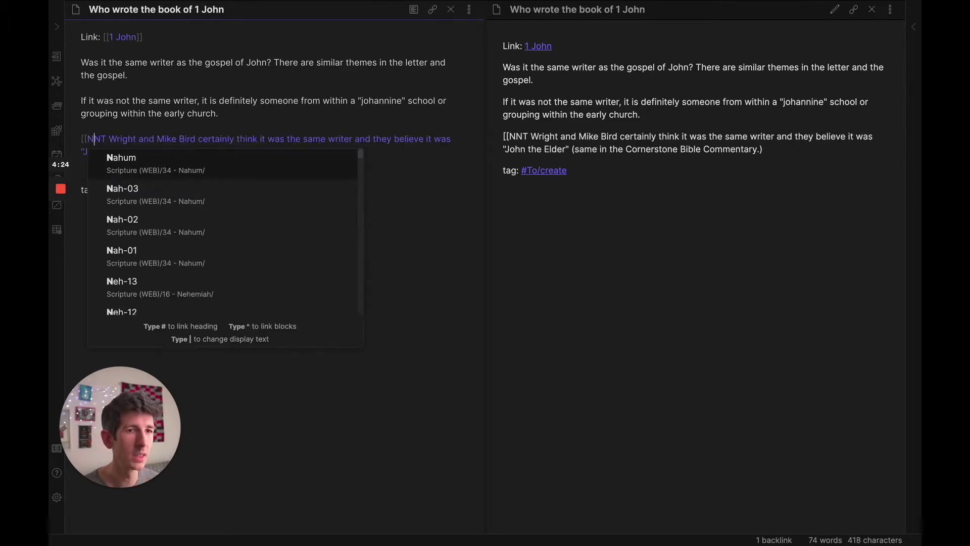
pyautogui.press('Left')
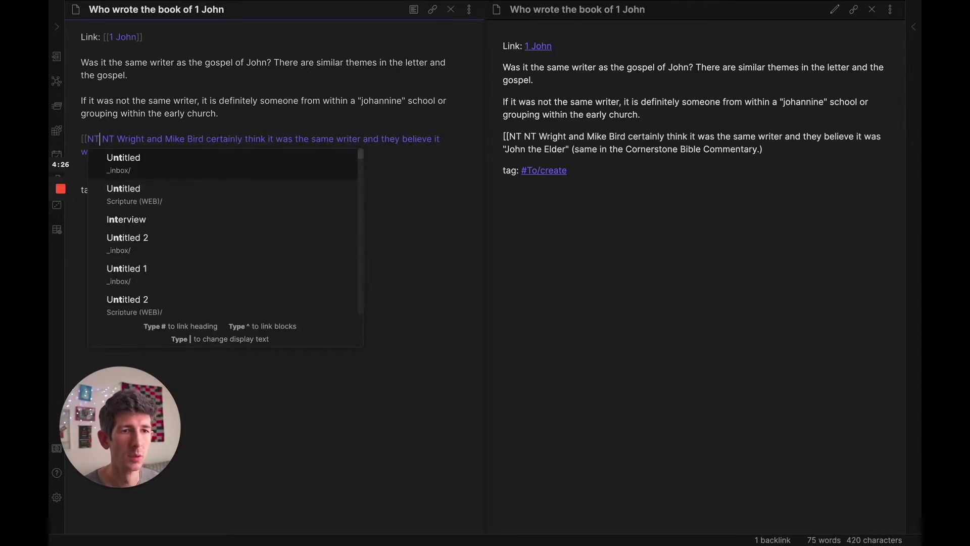
pyautogui.press('BackSpace')
pyautogui.press('BackSpace')
pyautogui.write(']]')
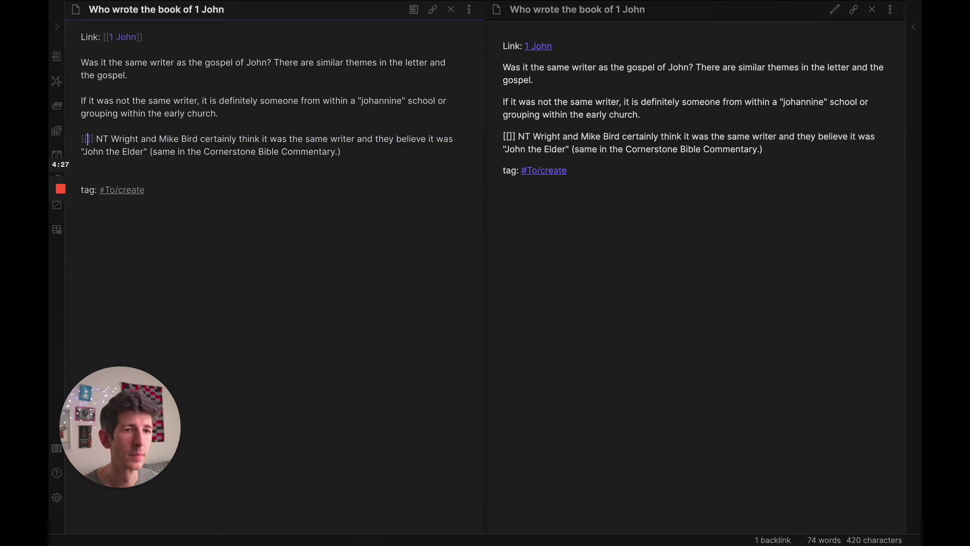
pyautogui.write('NT Wr')
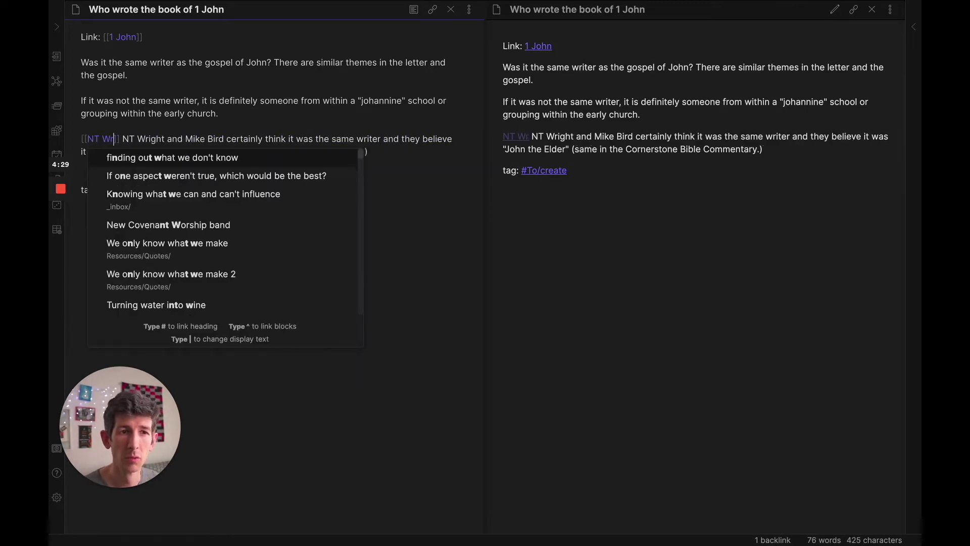
pyautogui.write('ight')
pyautogui.press('Return')
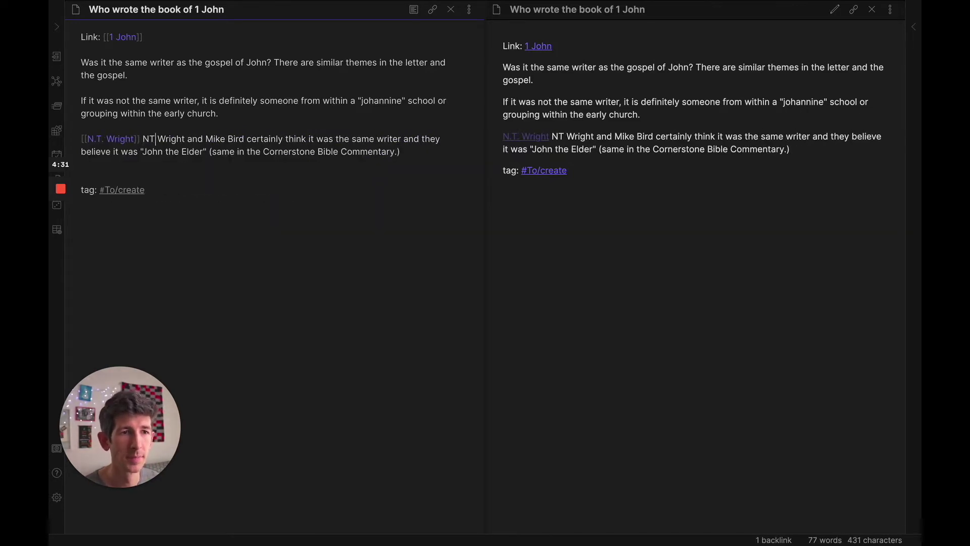
pyautogui.press('BackSpace')
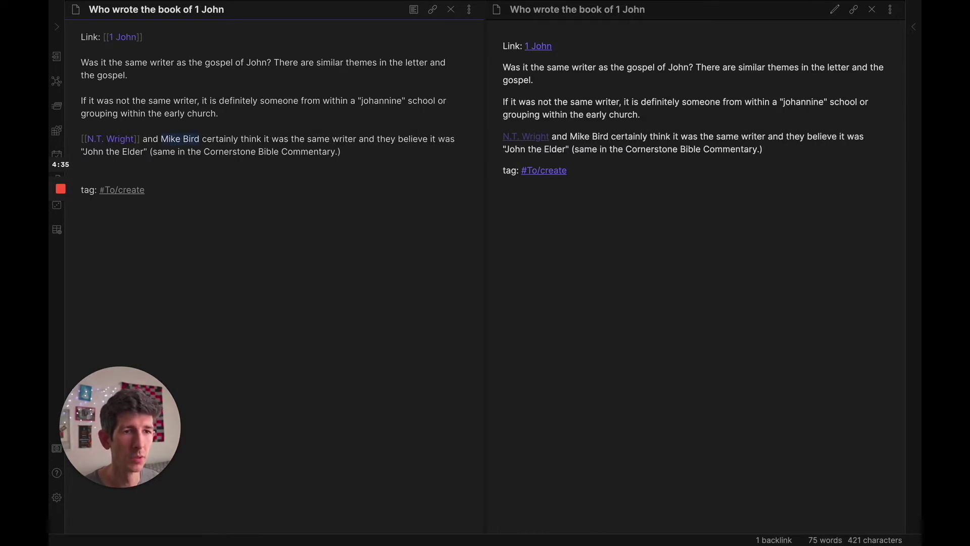
pyautogui.write('[[Mikle')
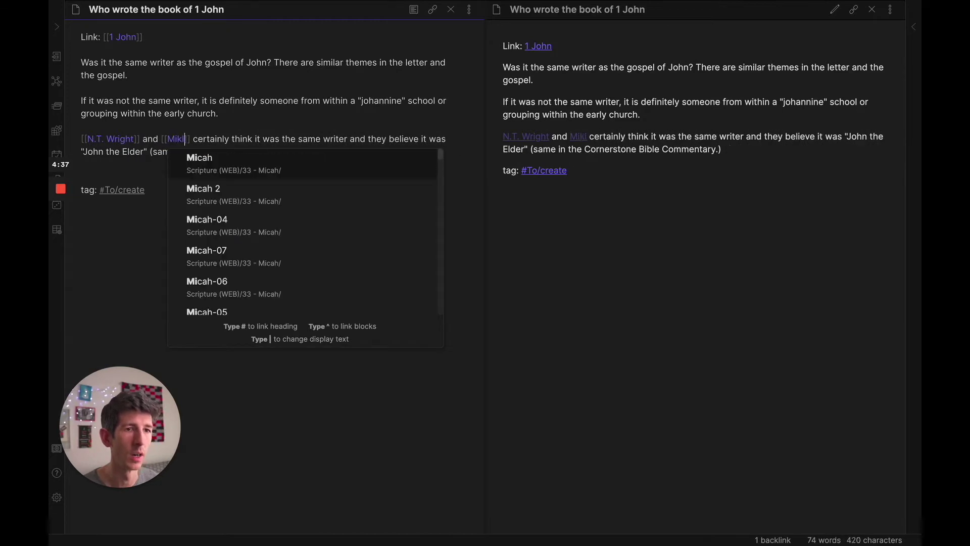
pyautogui.press('BackSpace')
pyautogui.press('BackSpace')
pyautogui.write('e BN')
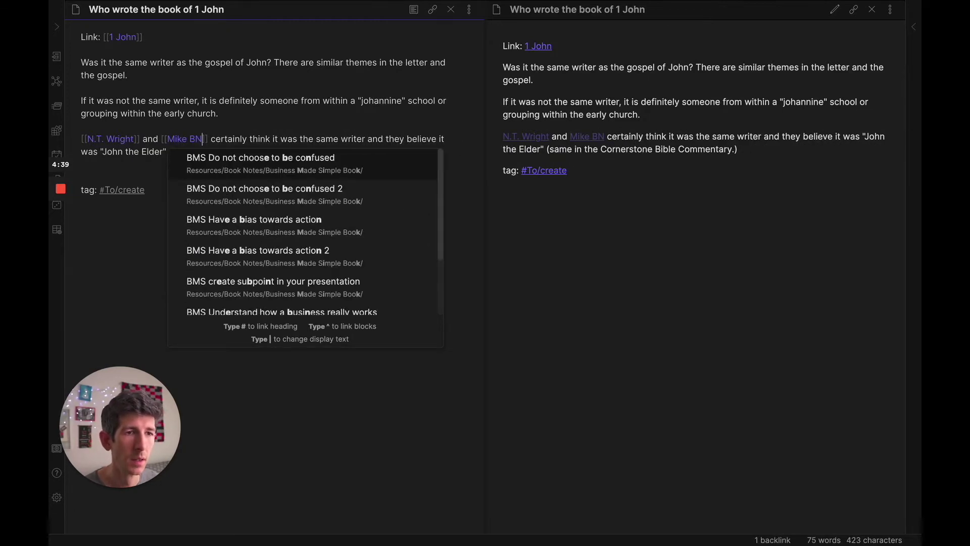
pyautogui.press('BackSpace')
pyautogui.write('ird')
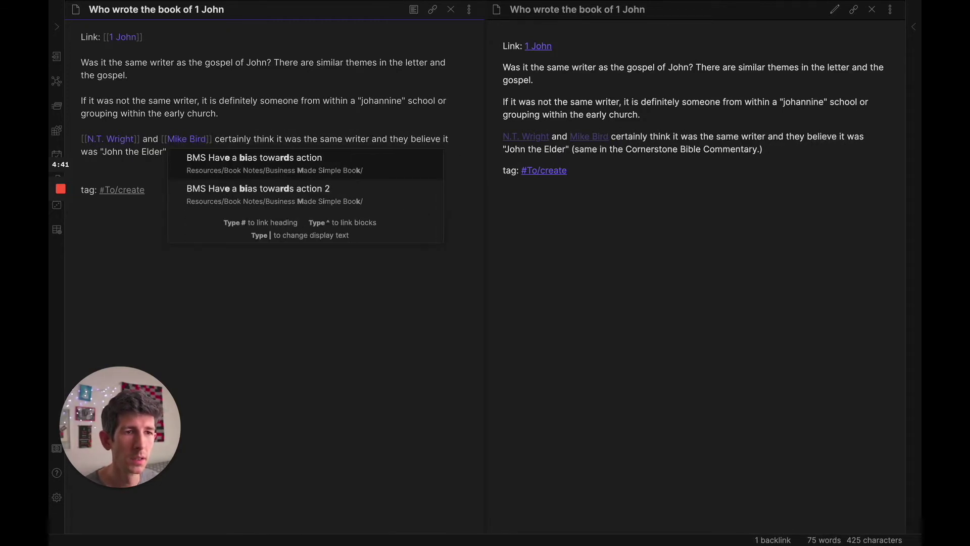
pyautogui.press('Right')
pyautogui.press('Right')
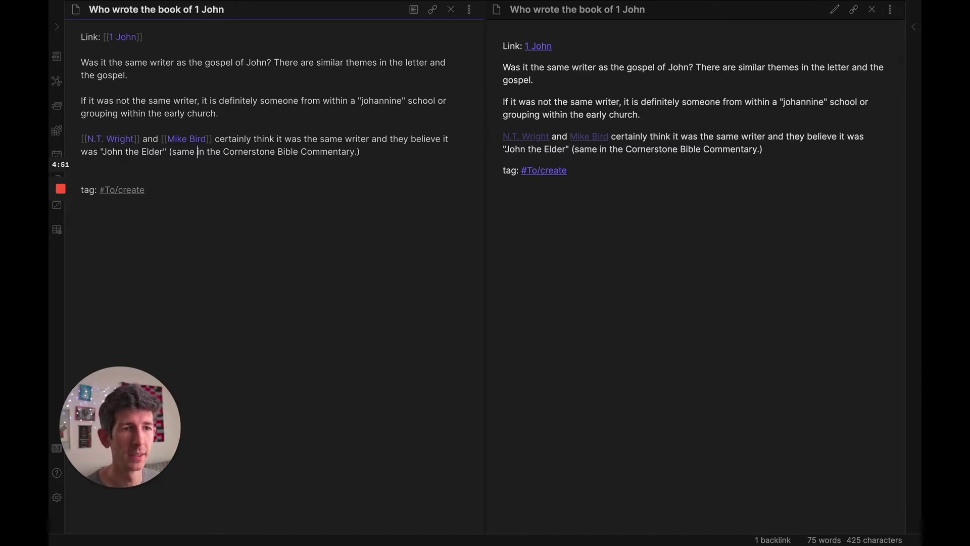
# Turn the quoted phrase "John the Elder" into the note link [[John the Elder]], keeping the quotation marks around it
pyautogui.moveTo(162, 152); pyautogui.dragTo(103, 152)
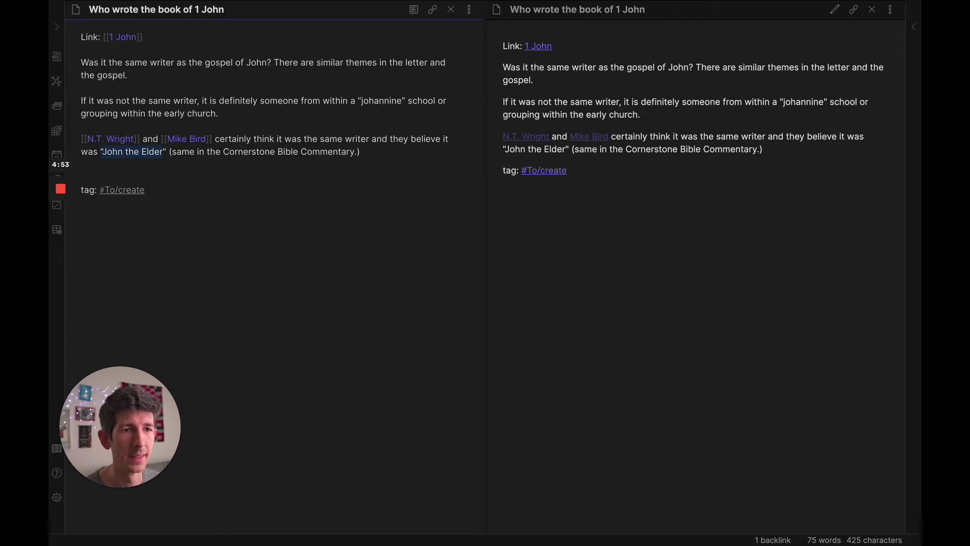
pyautogui.press('BackSpace')
pyautogui.write('[[pJohn')
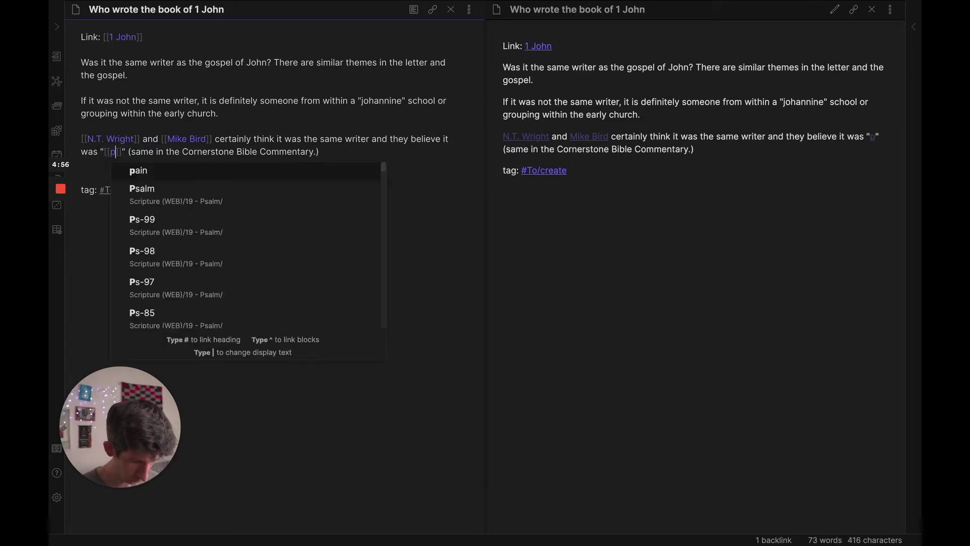
pyautogui.press('Left')
pyautogui.press('Left')
pyautogui.press('Left')
pyautogui.press('Left')
pyautogui.press('Left')
pyautogui.press('Left')
pyautogui.press('Delete')
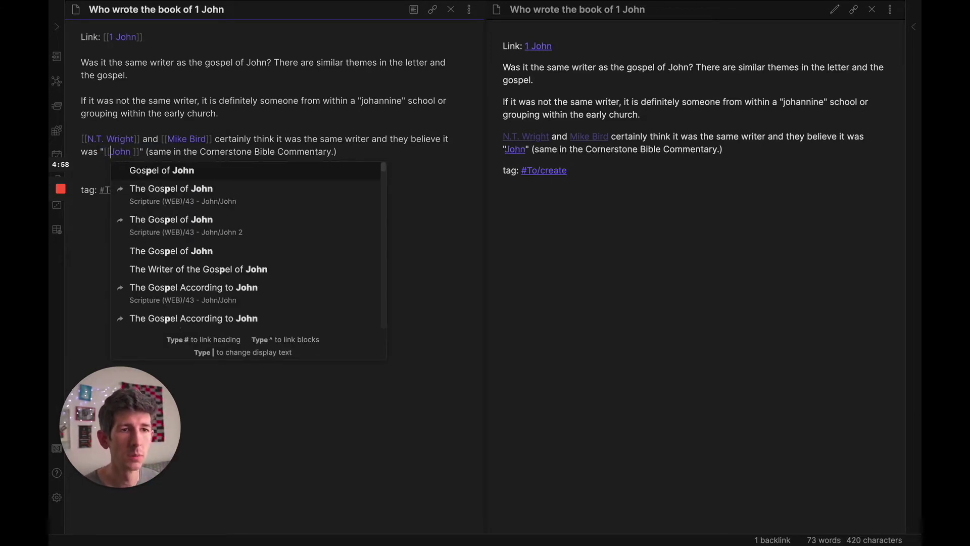
pyautogui.press('Right')
pyautogui.press('Right')
pyautogui.press('Right')
pyautogui.press('Right')
pyautogui.press('Right')
pyautogui.write('the Elder')
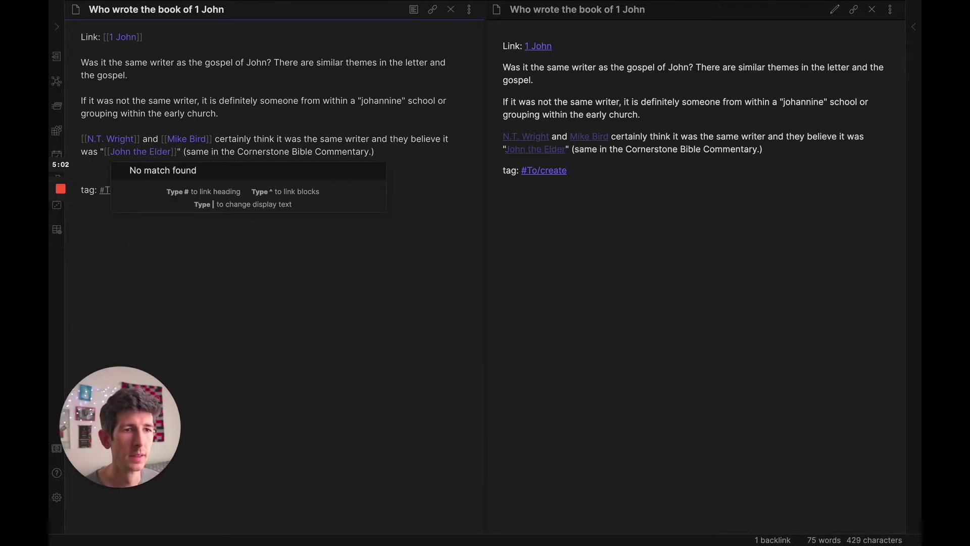
pyautogui.press('Right')
pyautogui.press('Right')
pyautogui.press('Right')
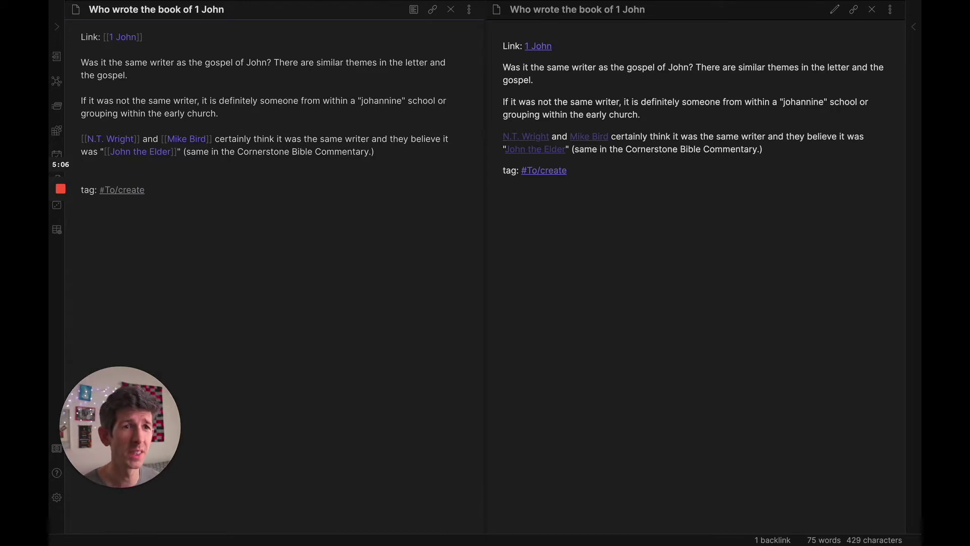
# Change the note's tag to #to/process
pyautogui.click(201, 189)
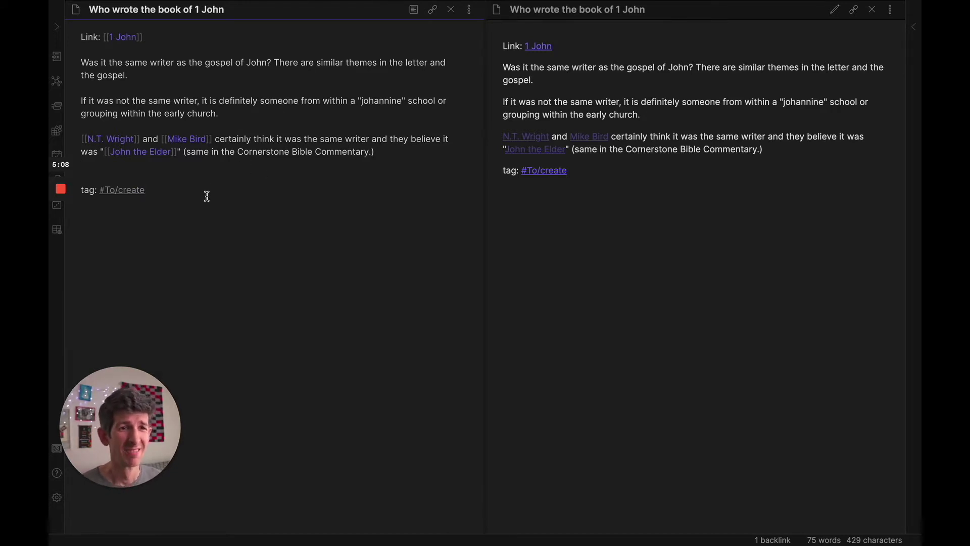
pyautogui.press('BackSpace')
pyautogui.press('BackSpace')
pyautogui.press('BackSpace')
pyautogui.press('BackSpace')
pyautogui.press('BackSpace')
pyautogui.press('BackSpace')
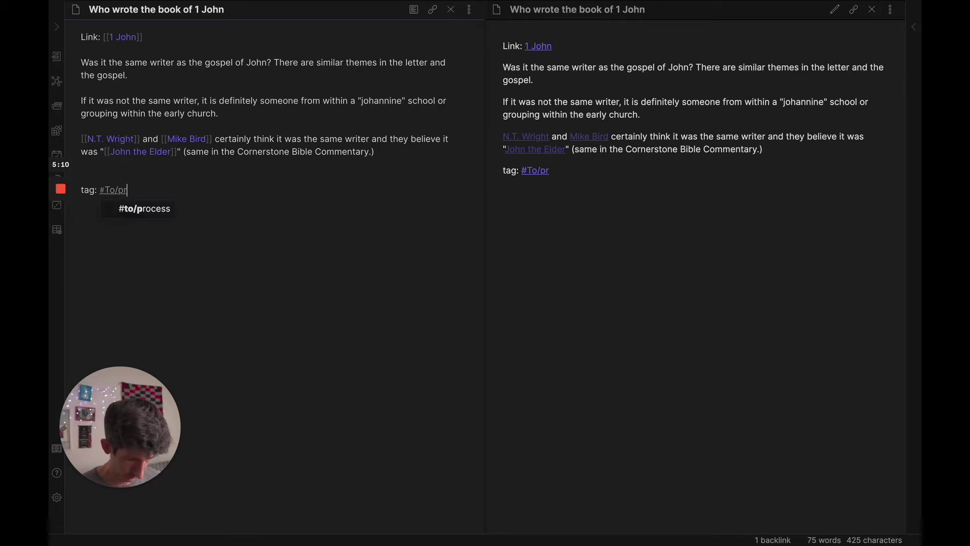
pyautogui.write('proce')
pyautogui.press('Return')
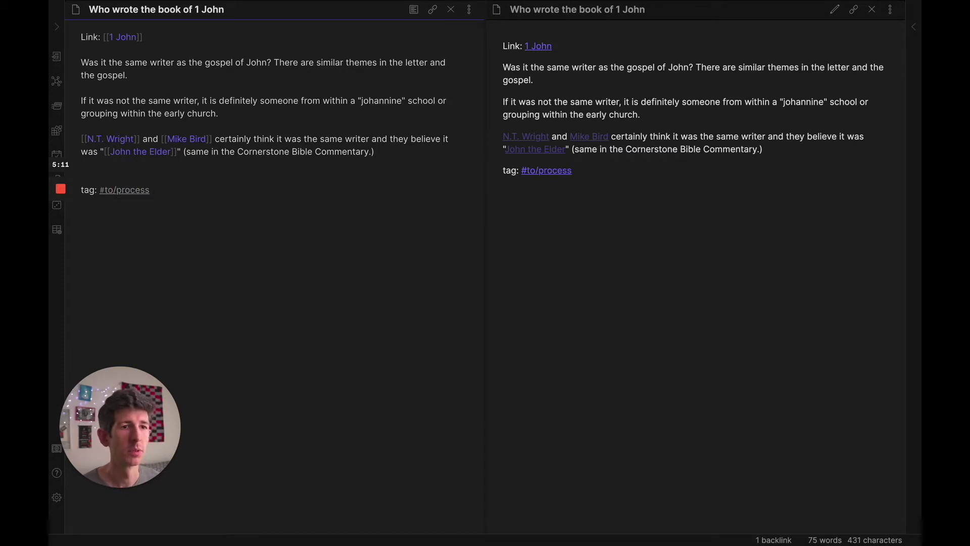
# Through the 1 John note, open "What does it mean the spirit the water the blood" and format its commentary excerpt as a blockquote
pyautogui.keyDown('ctrl'); pyautogui.click(126, 36); pyautogui.keyUp('ctrl')
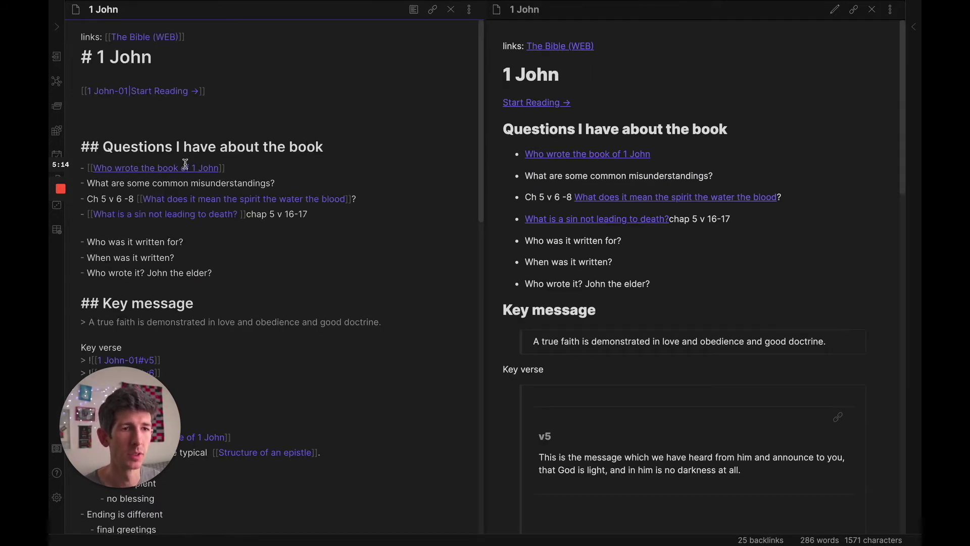
pyautogui.keyDown('ctrl'); pyautogui.click(250, 198); pyautogui.keyUp('ctrl')
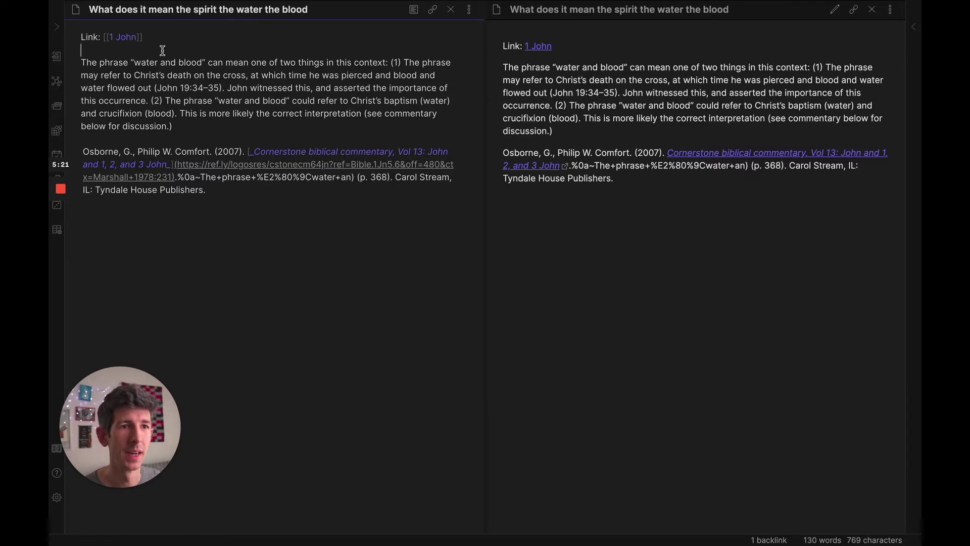
pyautogui.click(104, 55)
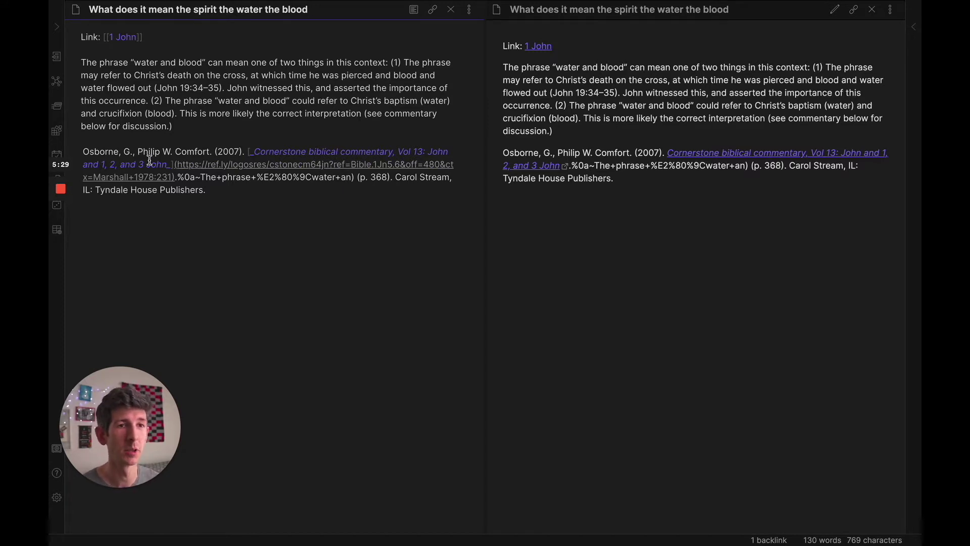
pyautogui.press('Return')
pyautogui.press('Return')
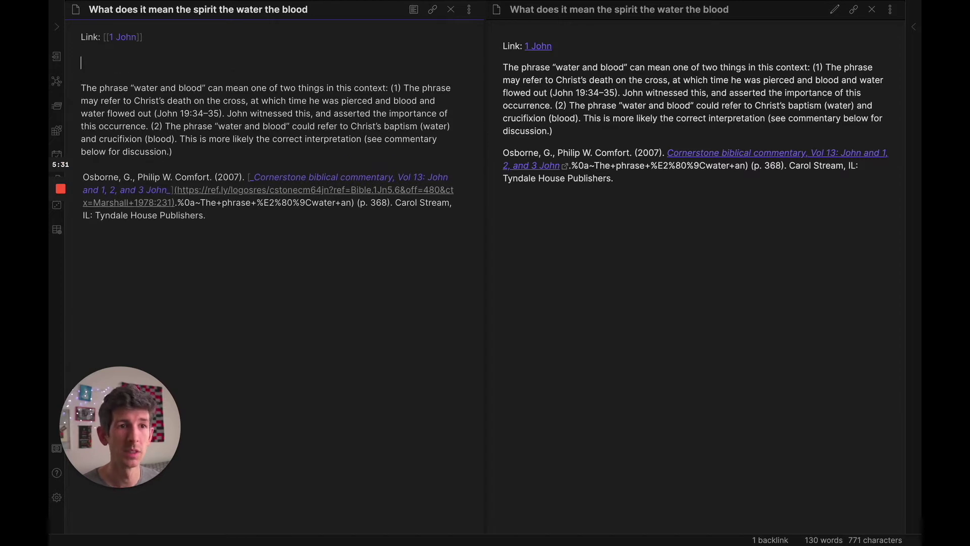
pyautogui.press('BackSpace')
pyautogui.press('BackSpace')
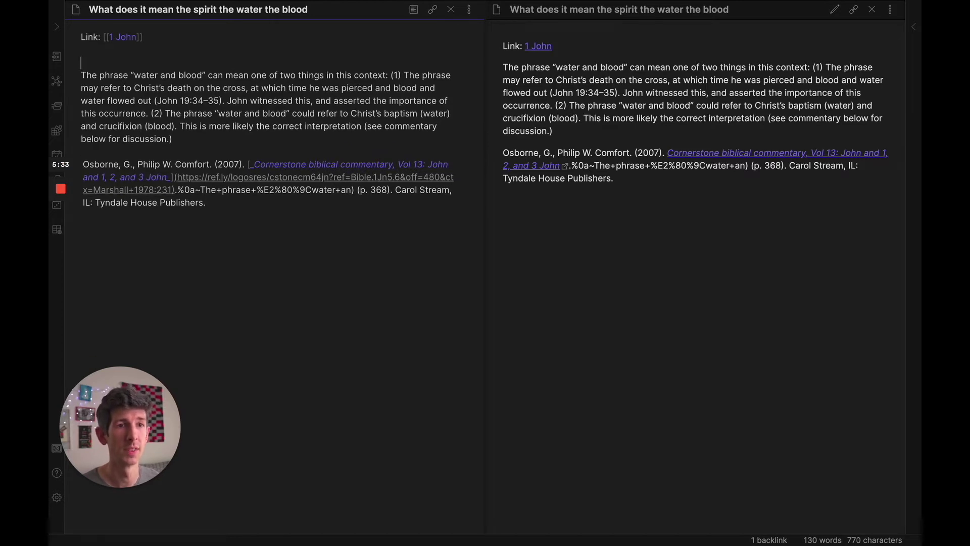
pyautogui.write('>')
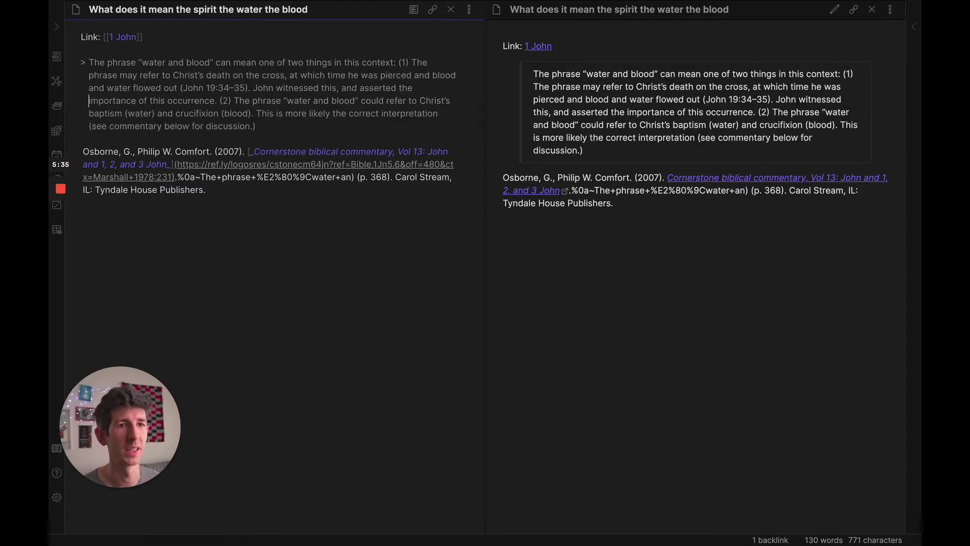
# Start a new paragraph below the citation with "This seems like a phrase to help address the beliefs that"
pyautogui.click(81, 139)
pyautogui.press('Return')
pyautogui.press('Return')
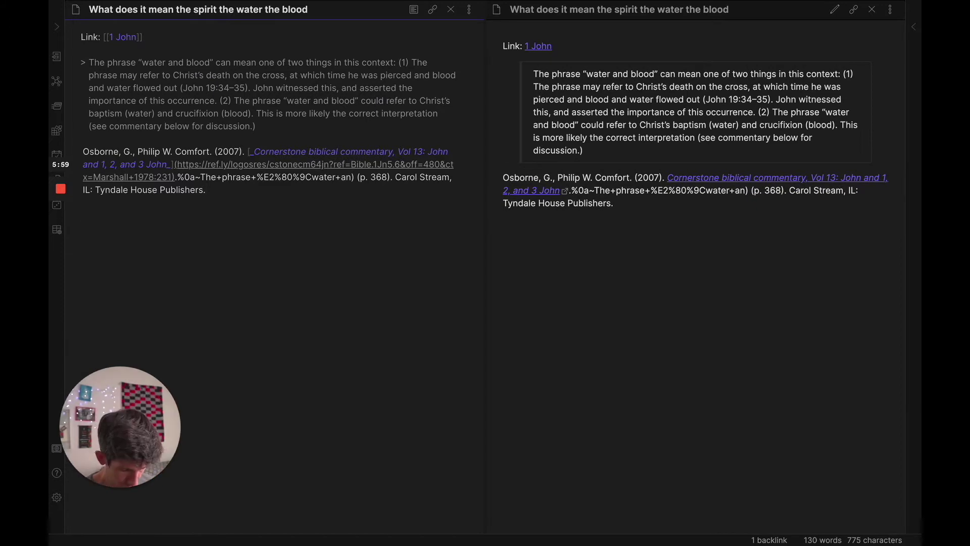
pyautogui.write('This se')
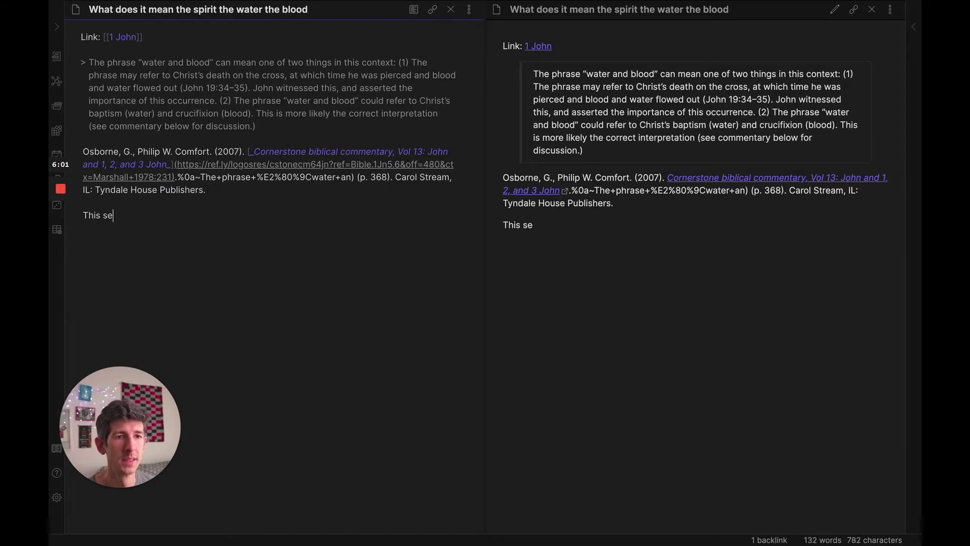
pyautogui.write('ems like a phra')
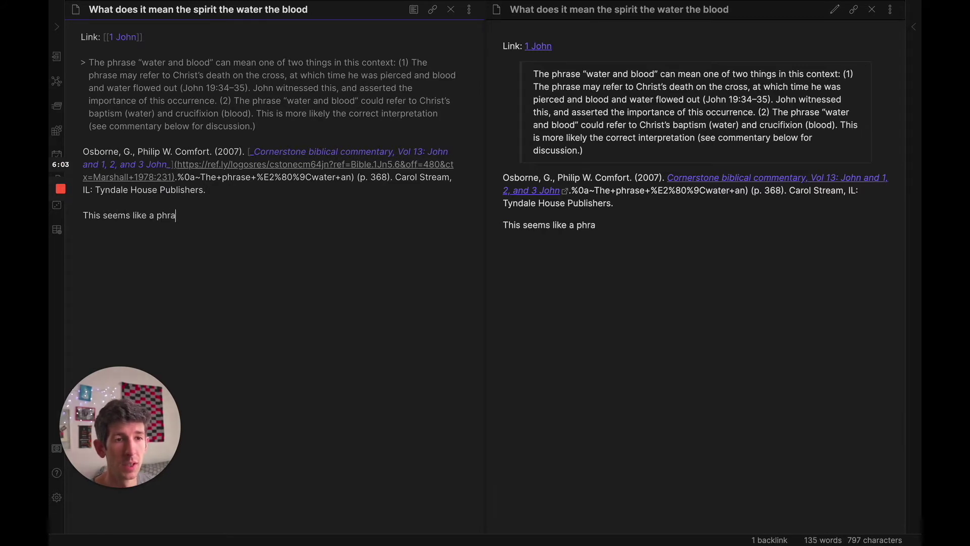
pyautogui.write('se to help addres')
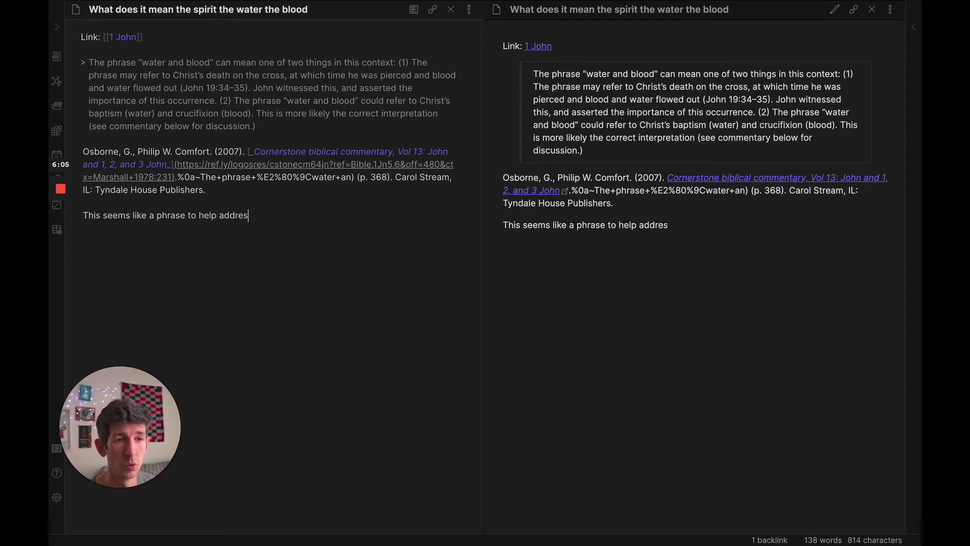
pyautogui.write('s the belie')
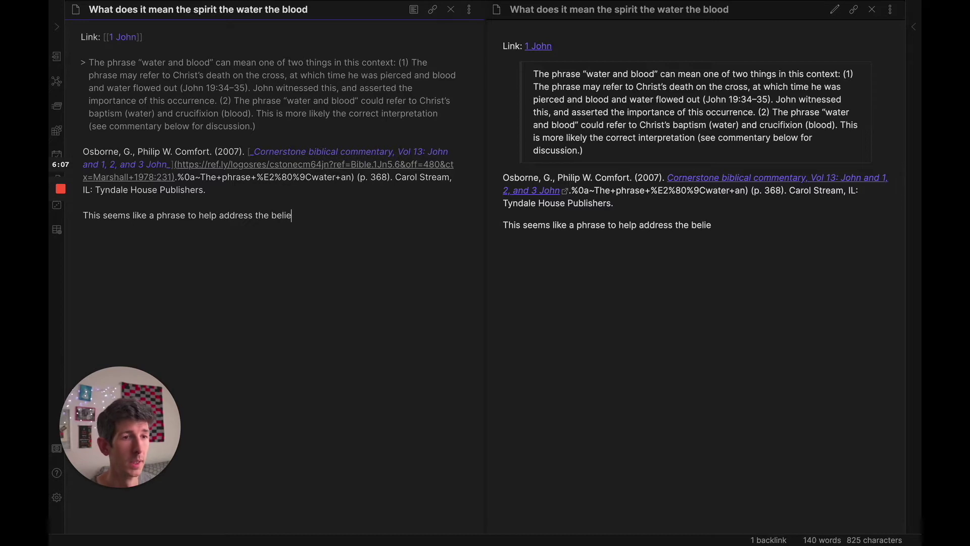
pyautogui.write('ve')
pyautogui.press('BackSpace')
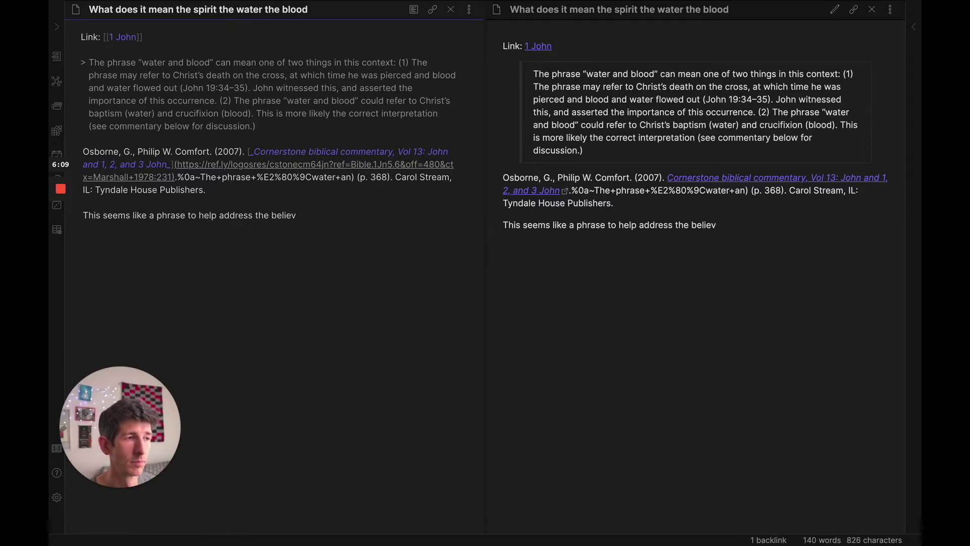
pyautogui.press('BackSpace')
pyautogui.write('fs that ')
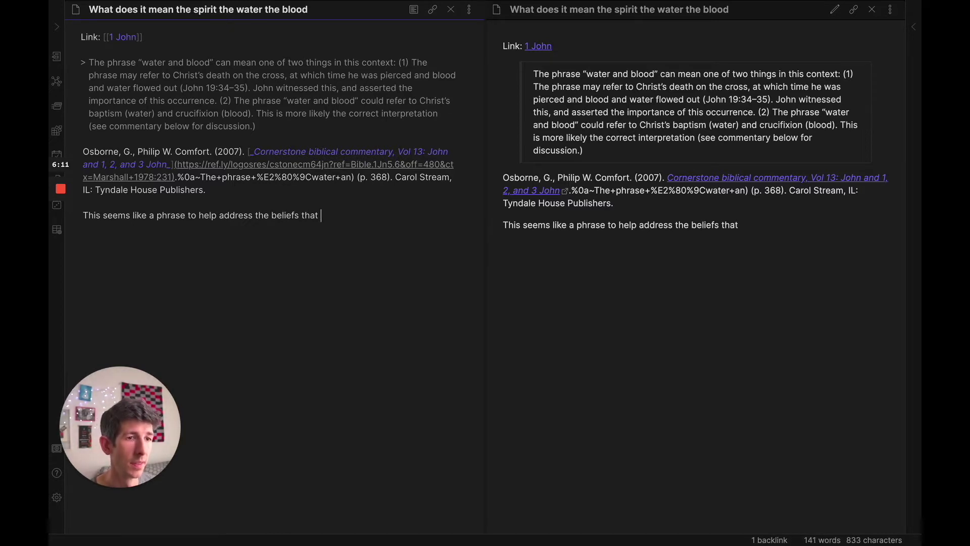
# Complete the sentence with "Jesus was either not divine or not in the flesh." and add "That he was spirit only."
pyautogui.write('Jesus ')
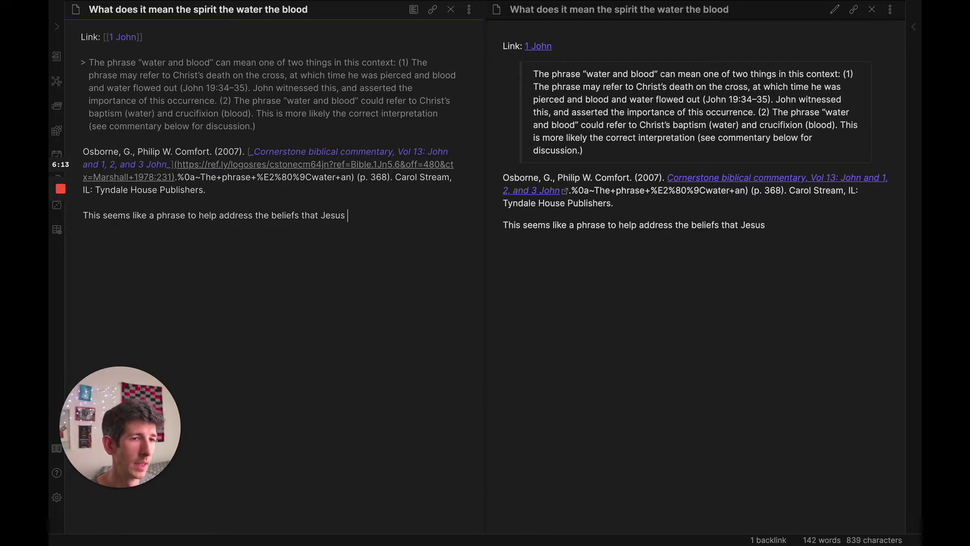
pyautogui.write("wasn't")
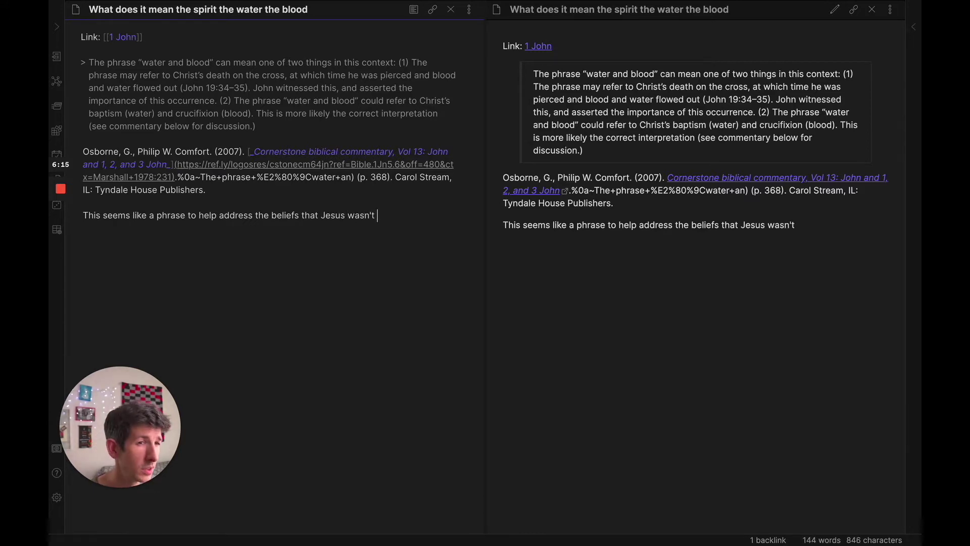
pyautogui.press('BackSpace')
pyautogui.press('BackSpace')
pyautogui.press('BackSpace')
pyautogui.write('wa')
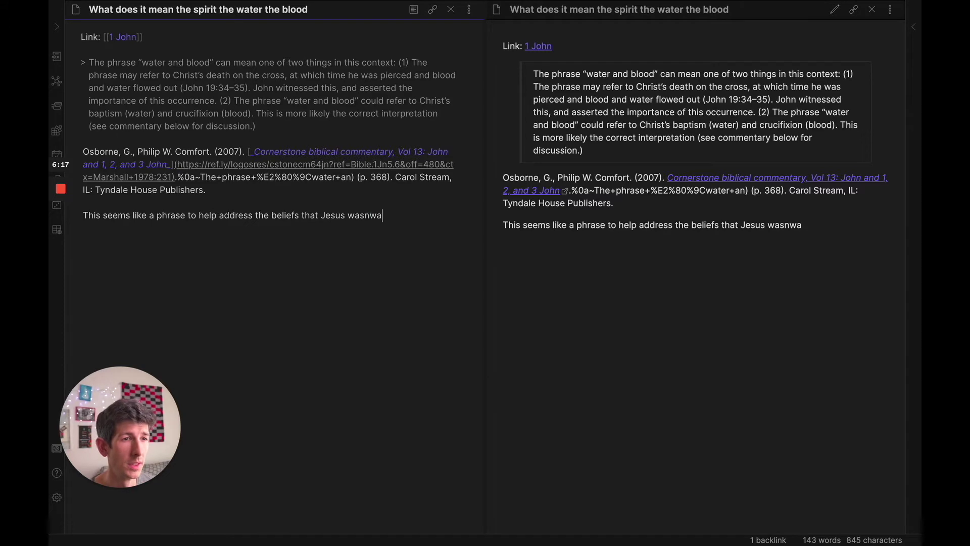
pyautogui.press('BackSpace')
pyautogui.press('BackSpace')
pyautogui.press('BackSpace')
pyautogui.write('either not')
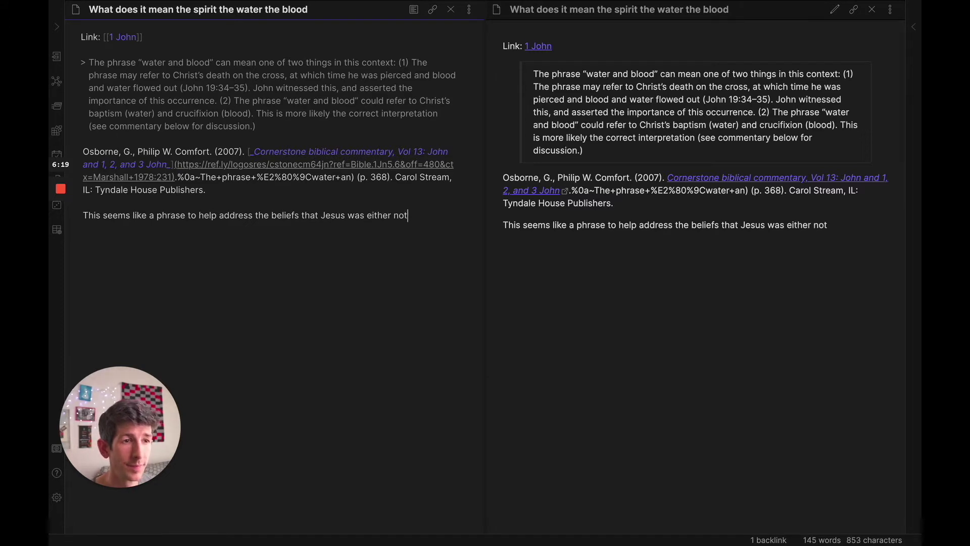
pyautogui.write(' divine or not ')
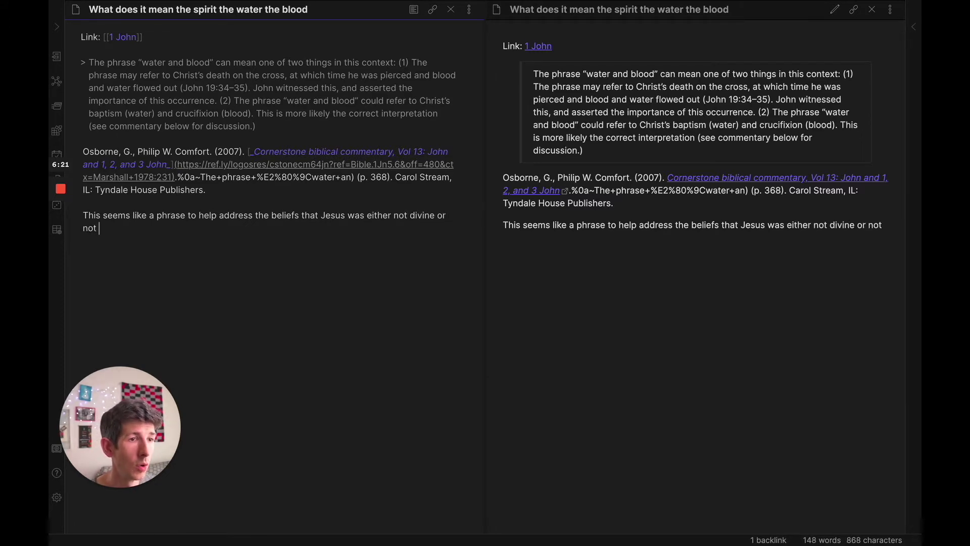
pyautogui.write('in t')
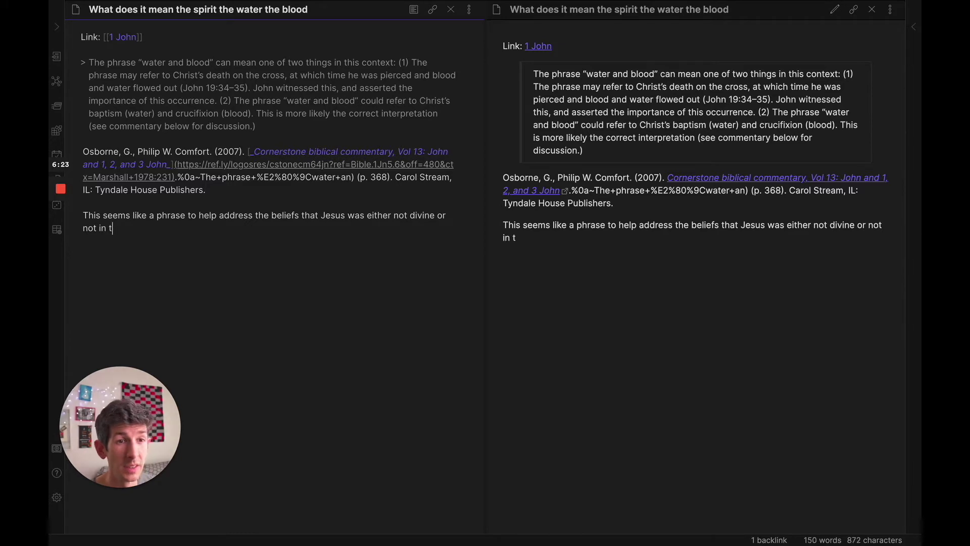
pyautogui.write('he flesh. That ')
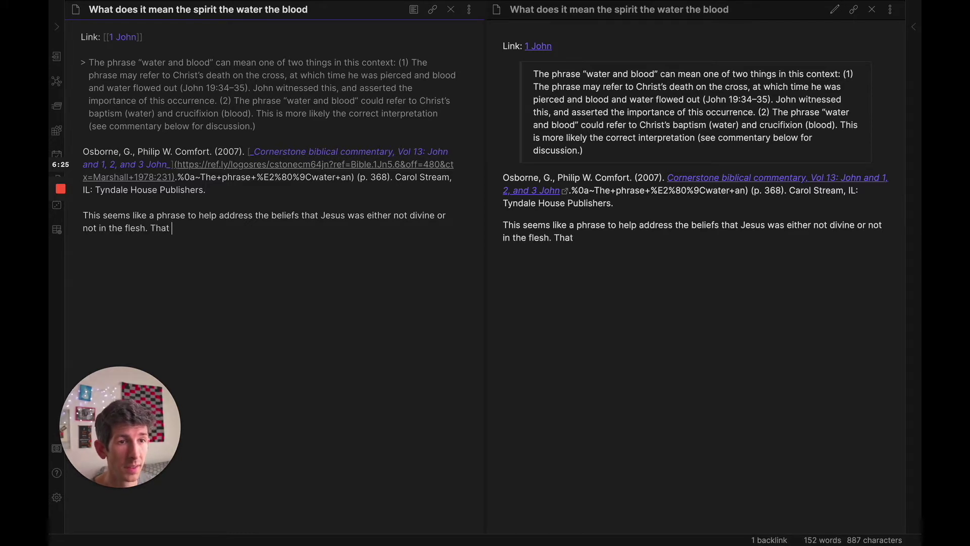
pyautogui.write('he was spirit only.')
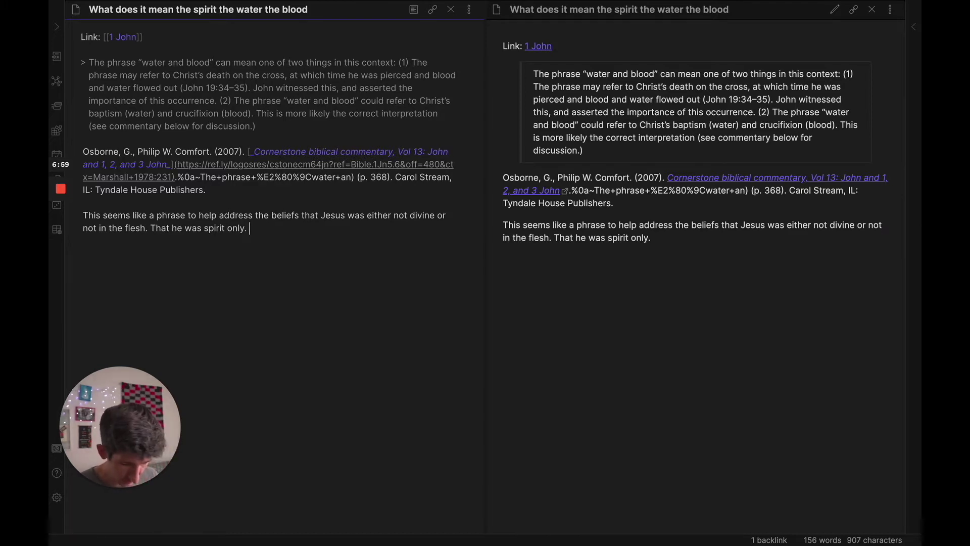
# Continue the paragraph with the sentence "It can also be a reference to his bapitism and crucifiction."
pyautogui.write('It can')
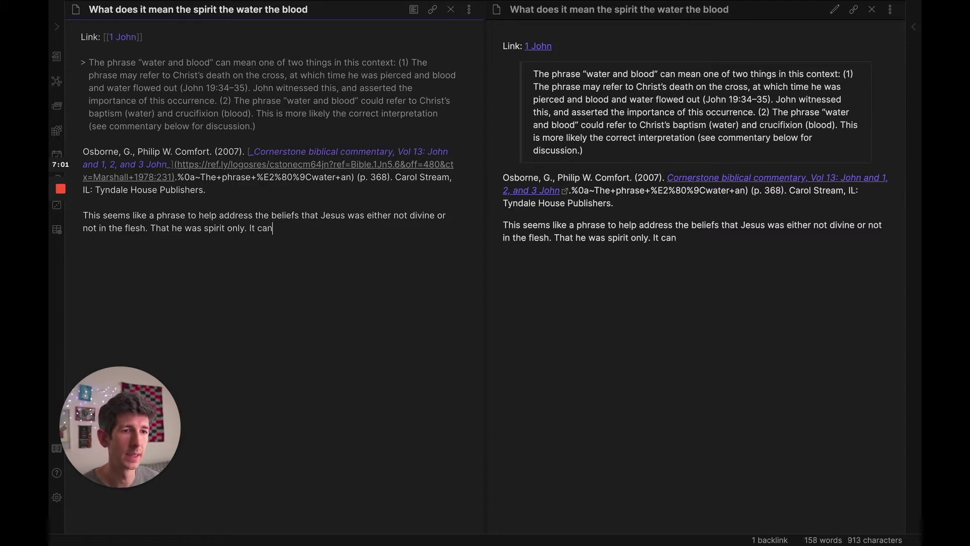
pyautogui.write(' also be a referemce tp')
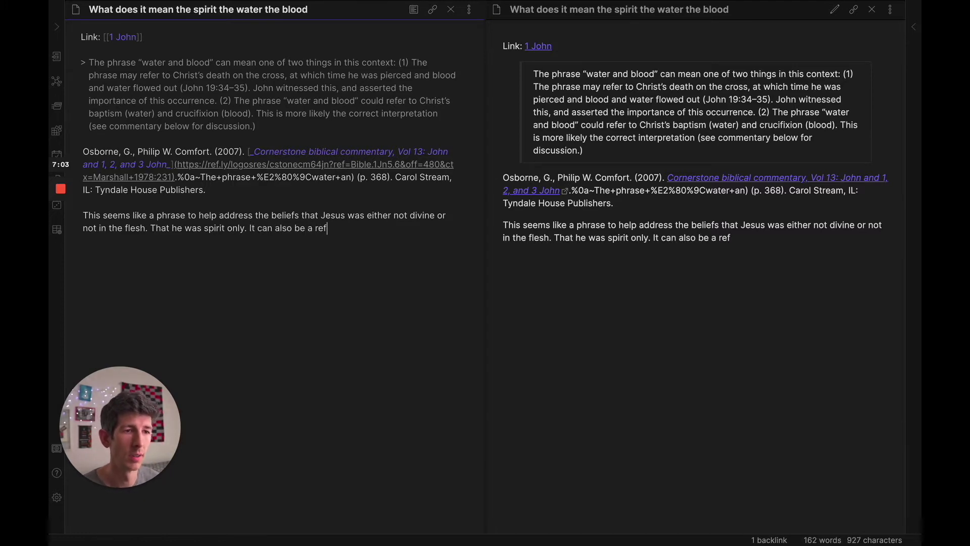
pyautogui.press('BackSpace')
pyautogui.press('BackSpace')
pyautogui.press('BackSpace')
pyautogui.press('BackSpace')
pyautogui.press('BackSpace')
pyautogui.press('BackSpace')
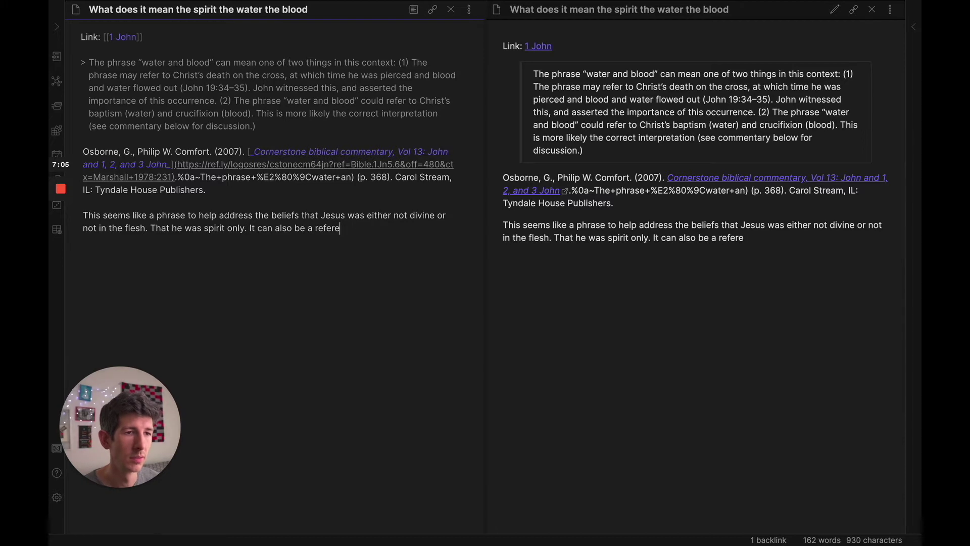
pyautogui.write('nce to his bapi')
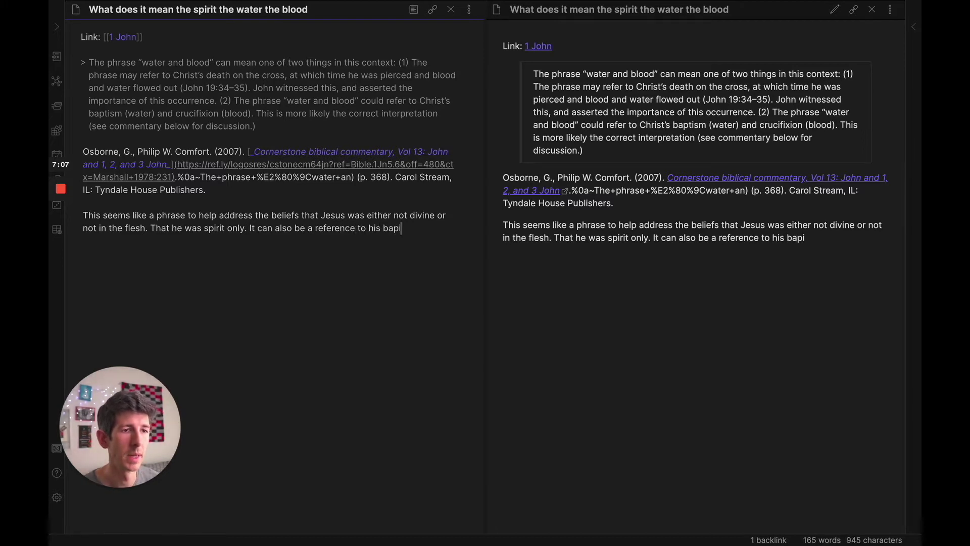
pyautogui.write('tism and crucifica')
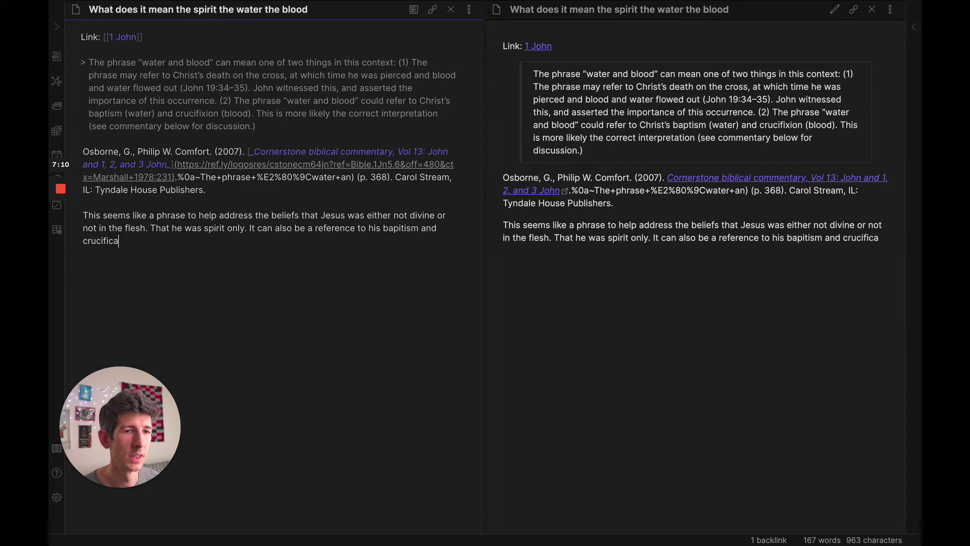
pyautogui.press('BackSpace')
pyautogui.write('tion.')
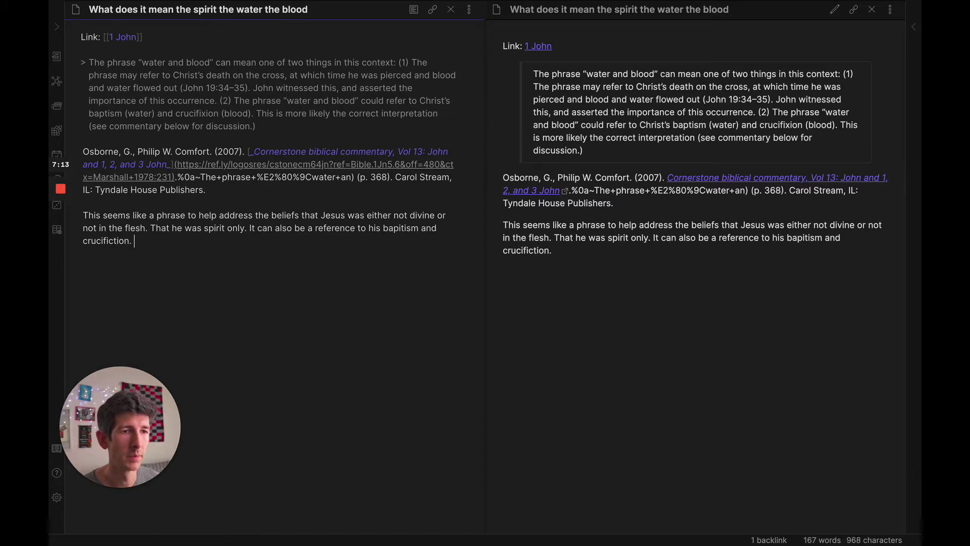
# Insert "(water)" after "bapitism" and "(blood)" after "crucifiction" in the last sentence
pyautogui.click(419, 229)
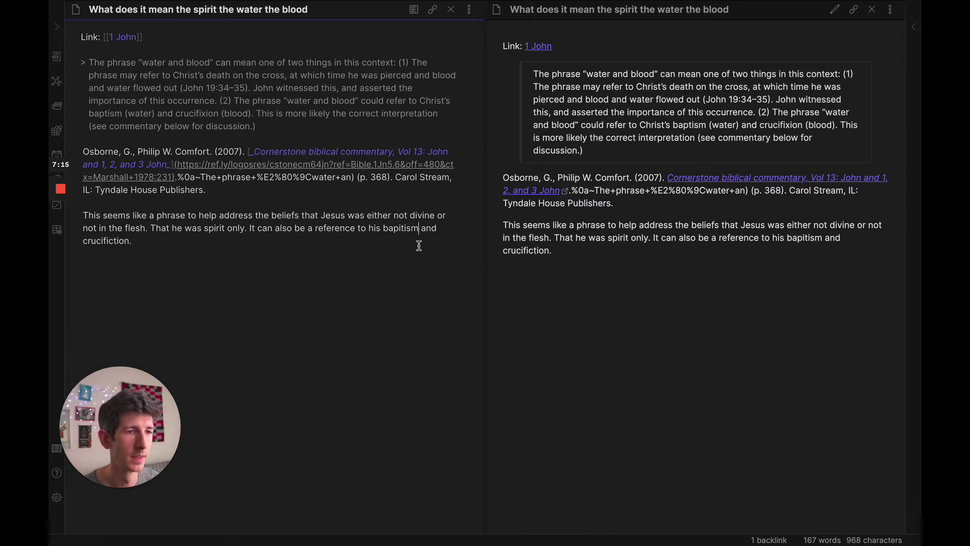
pyautogui.write('(water')
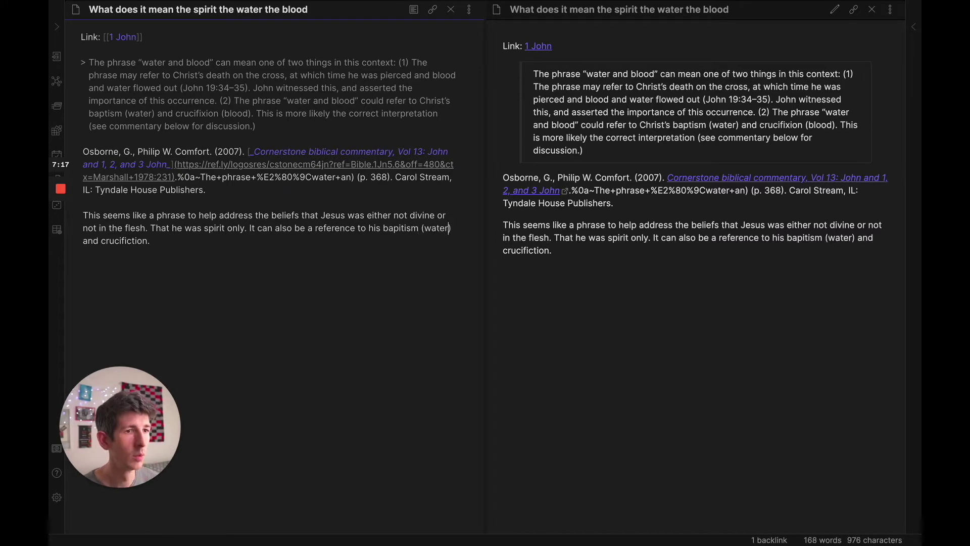
pyautogui.write(' (')
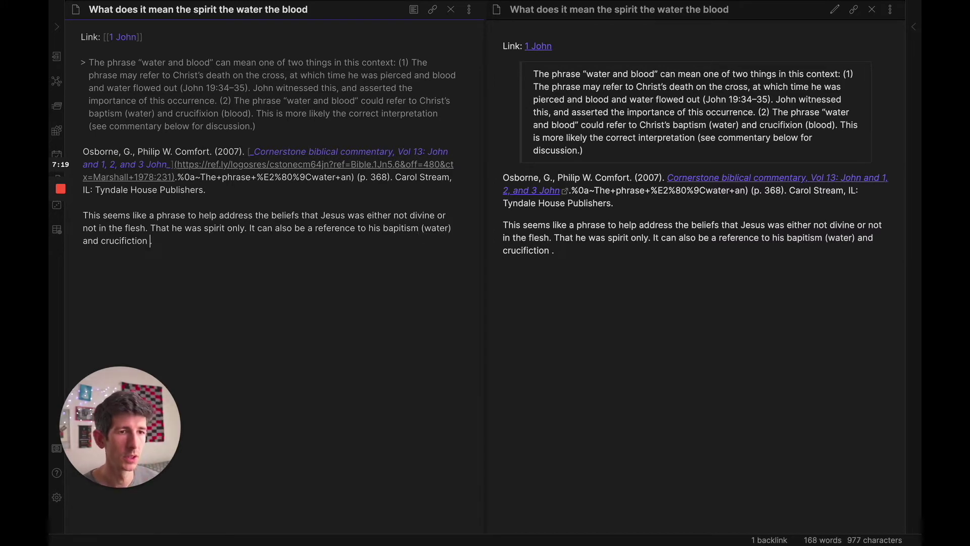
pyautogui.write('lood)')
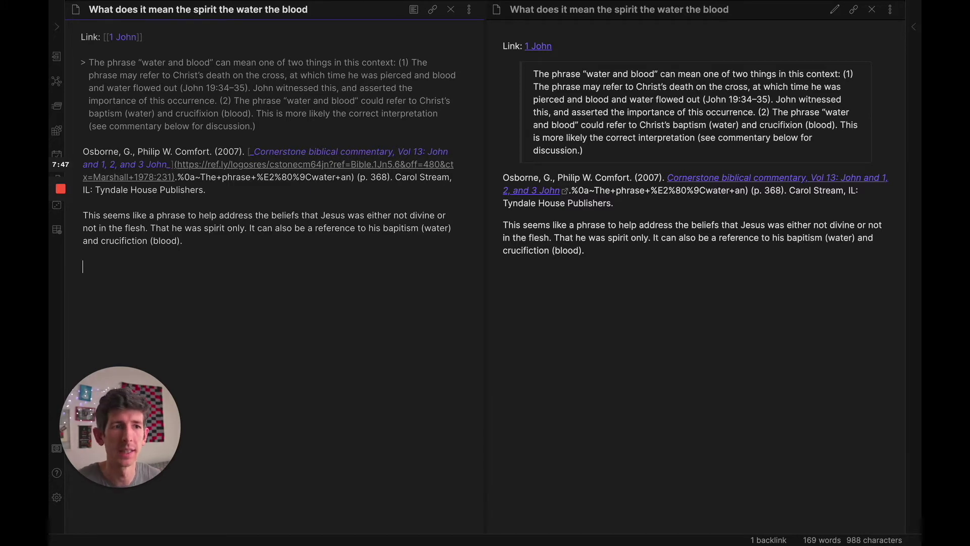
# Add the line "tag: #to/process" below the new paragraph
pyautogui.write('tags')
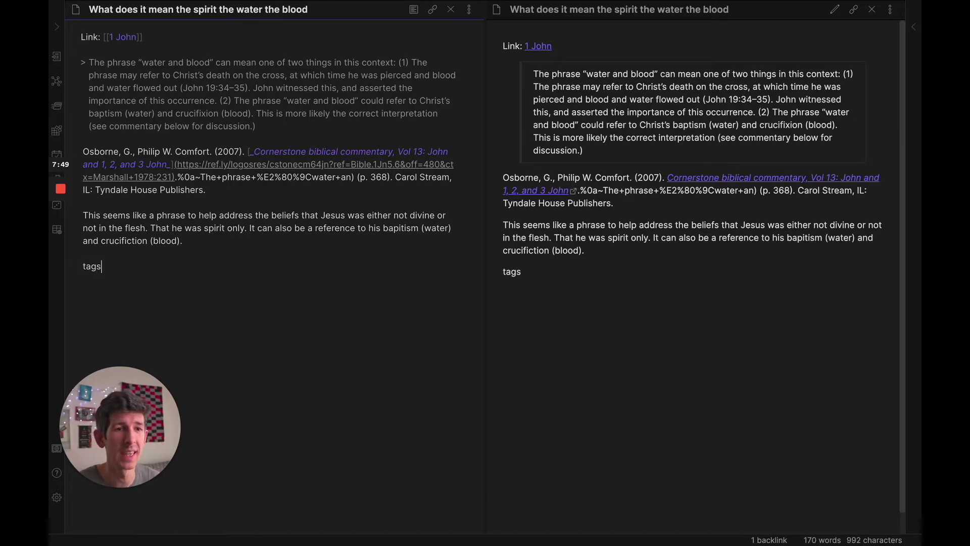
pyautogui.press('BackSpace')
pyautogui.write(': ')
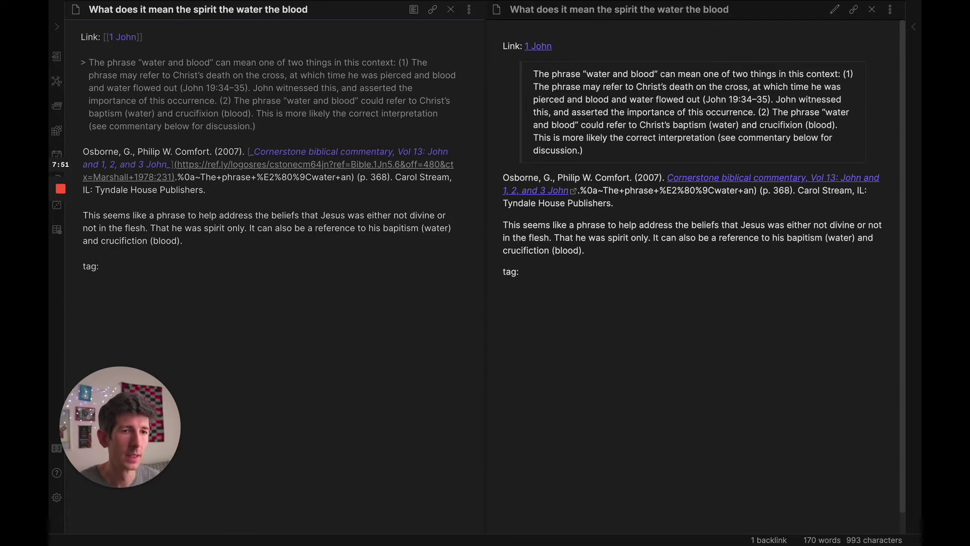
pyautogui.write('#to')
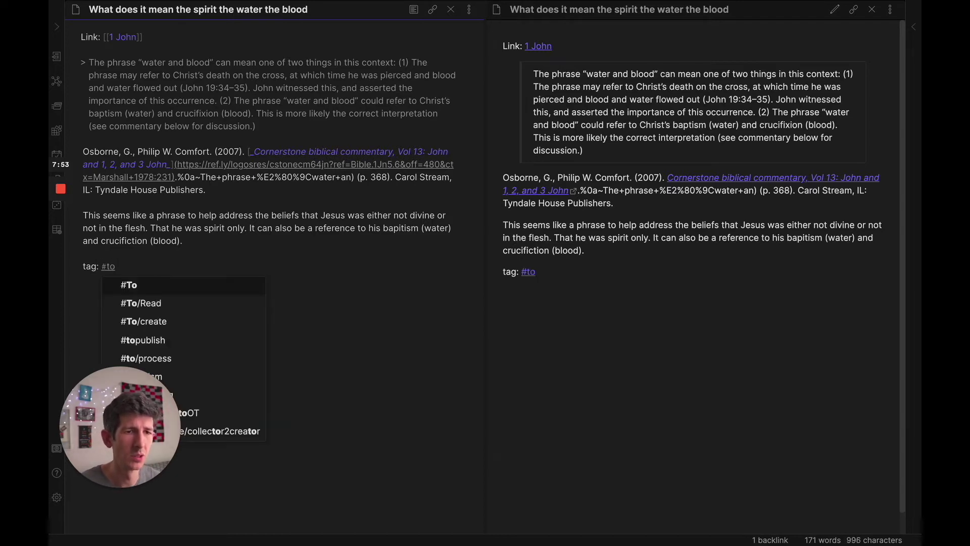
pyautogui.write('/')
pyautogui.press('Down')
pyautogui.press('Down')
pyautogui.press('Return')
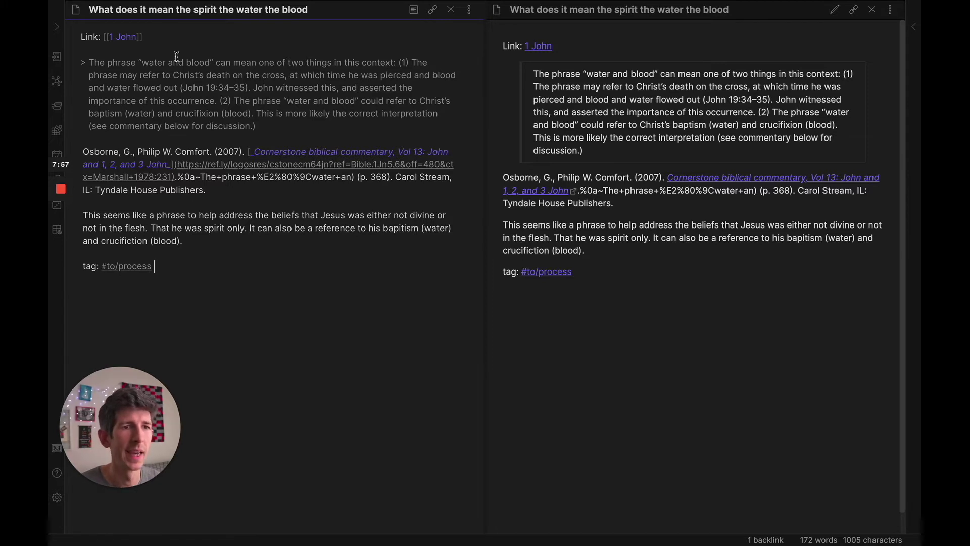
# Open the note "What is a sin not leading to death?" via the 1 John note and add the line "Tags: #to/process" below the citation
pyautogui.keyDown('ctrl'); pyautogui.click(123, 37); pyautogui.keyUp('ctrl')
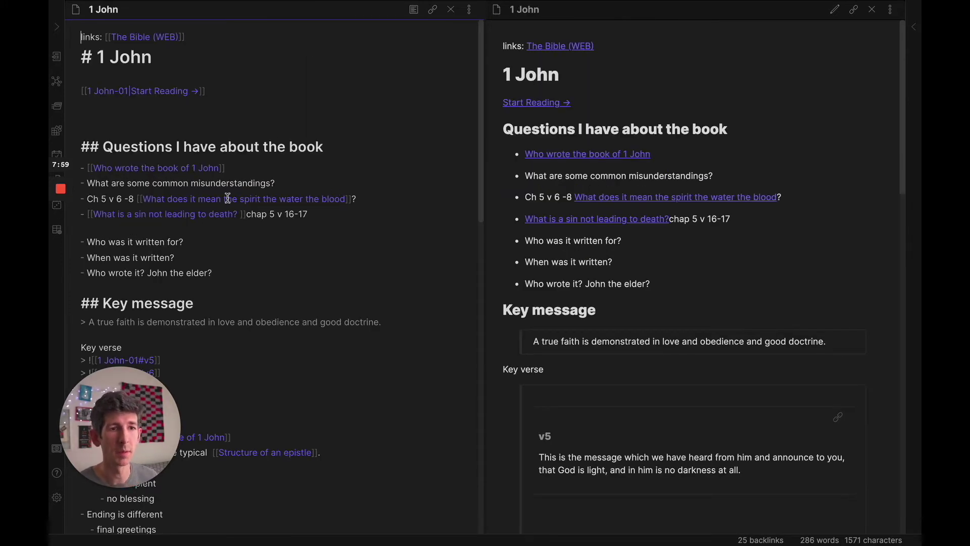
pyautogui.keyDown('ctrl'); pyautogui.click(174, 214); pyautogui.keyUp('ctrl')
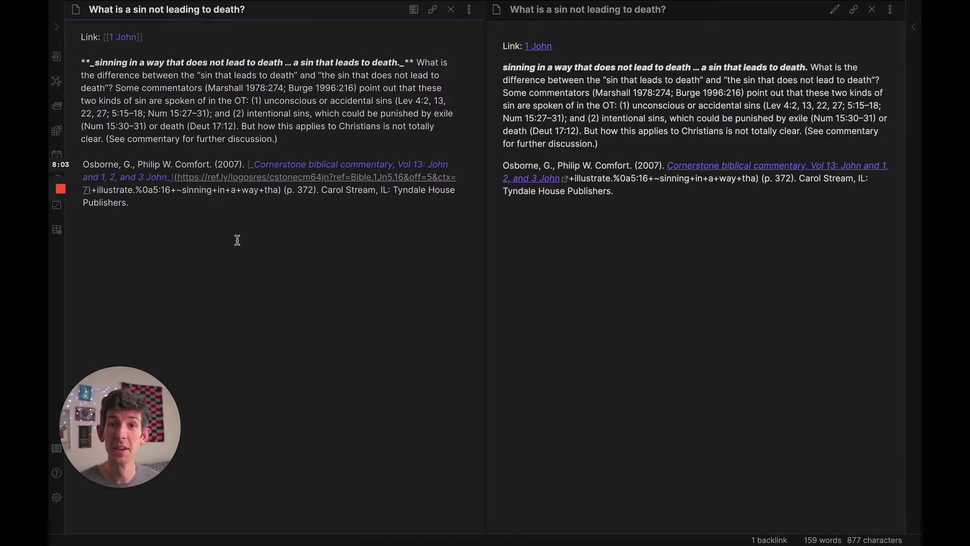
pyautogui.click(255, 268)
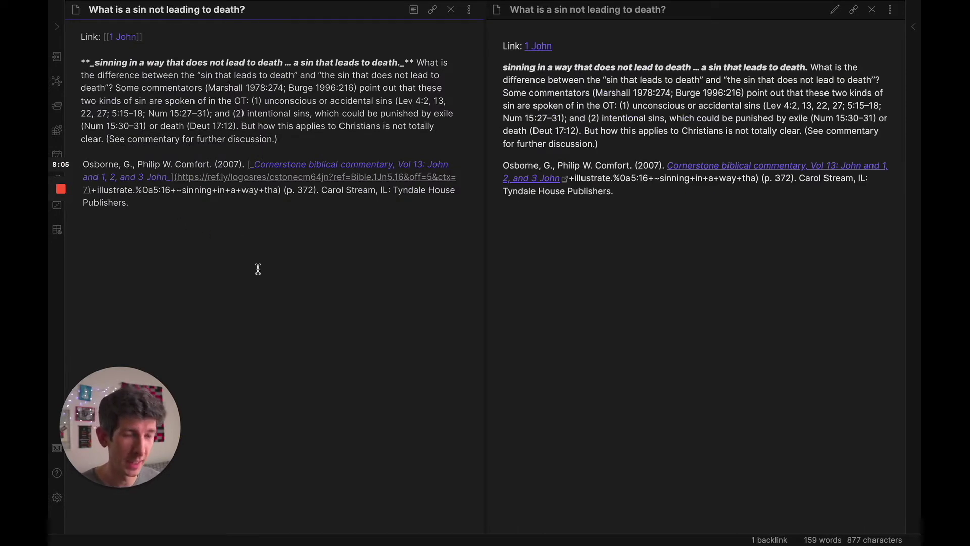
pyautogui.press('Return')
pyautogui.press('Return')
pyautogui.write('Tag:')
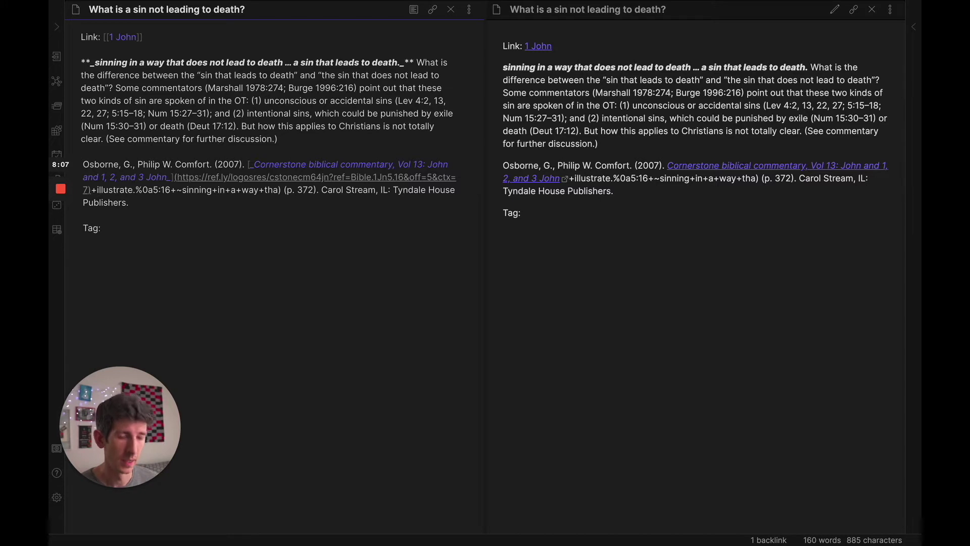
pyautogui.press('BackSpace')
pyautogui.write('s: #tp')
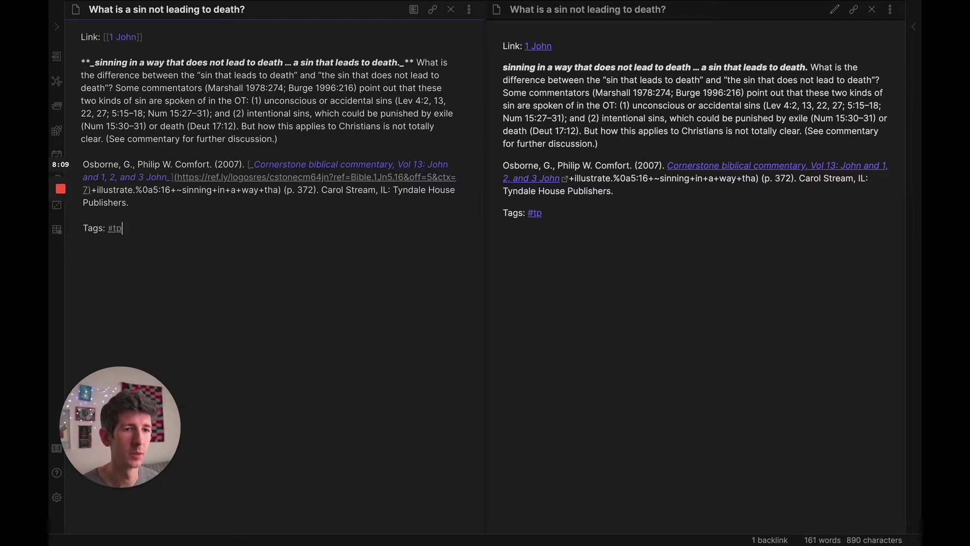
pyautogui.press('BackSpace')
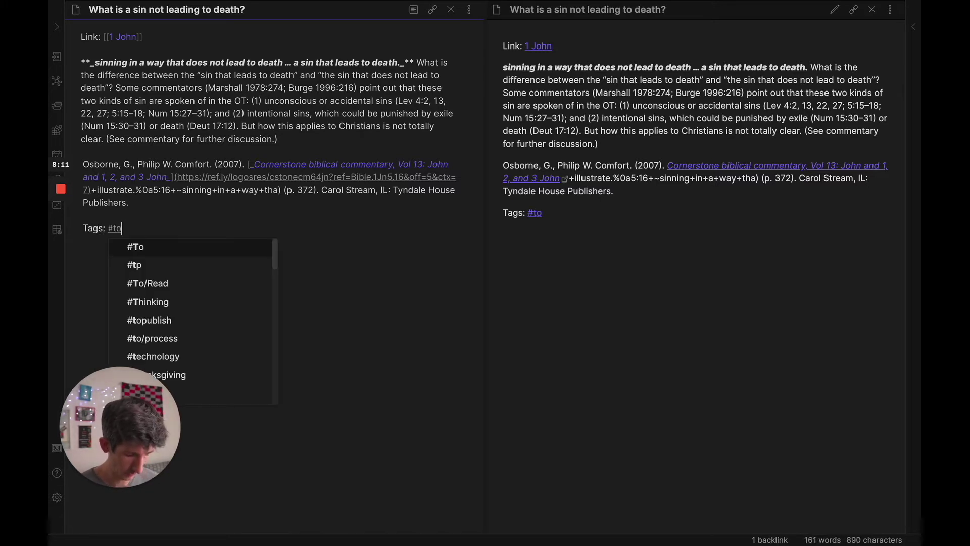
pyautogui.write('o/pr')
pyautogui.press('Return')
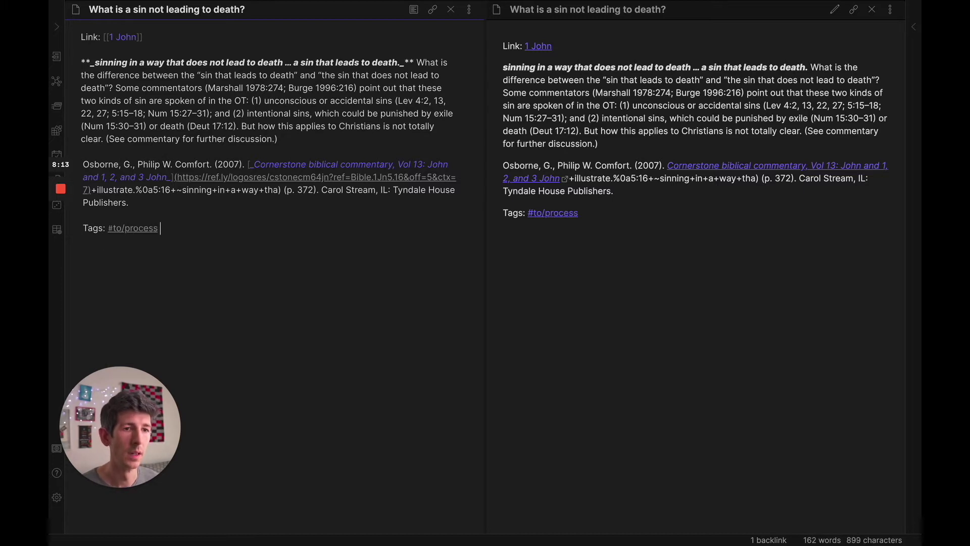
# Insert blank lines between the citation and the tags line, and reread the commentary passage on the kinds of sin
pyautogui.press('Return')
pyautogui.press('Return')
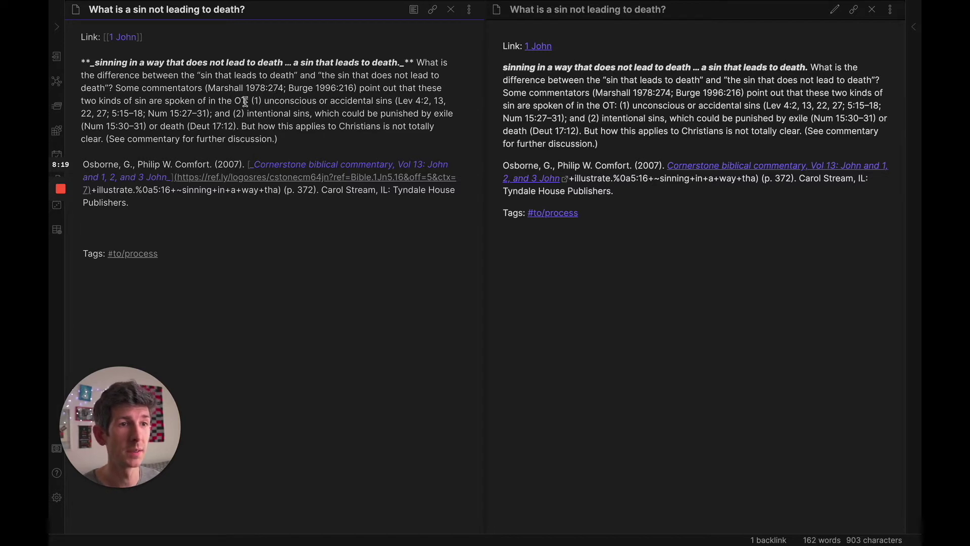
pyautogui.moveTo(264, 101); pyautogui.dragTo(397, 102)
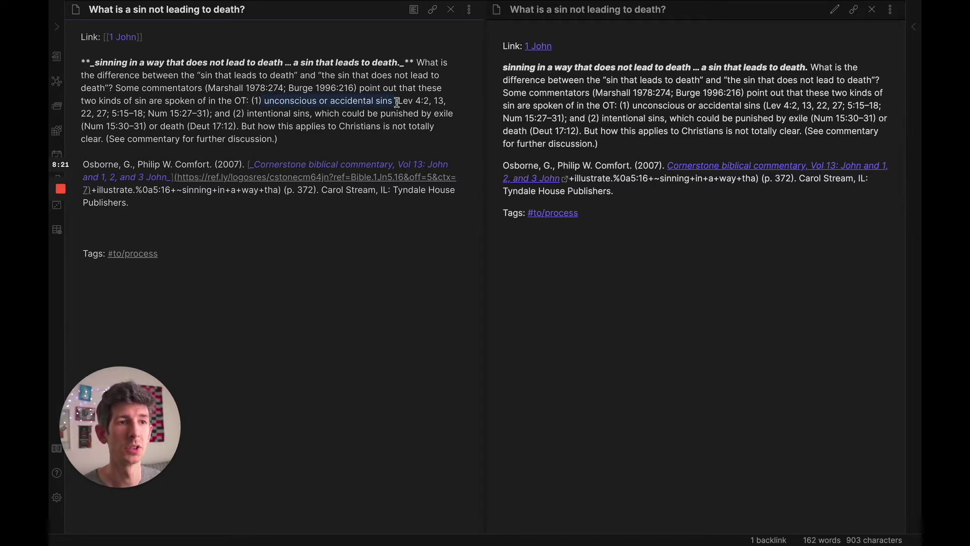
pyautogui.moveTo(249, 114)
pyautogui.mouseDown()
pyautogui.moveTo(291, 142)
pyautogui.moveTo(248, 132)
pyautogui.mouseUp()
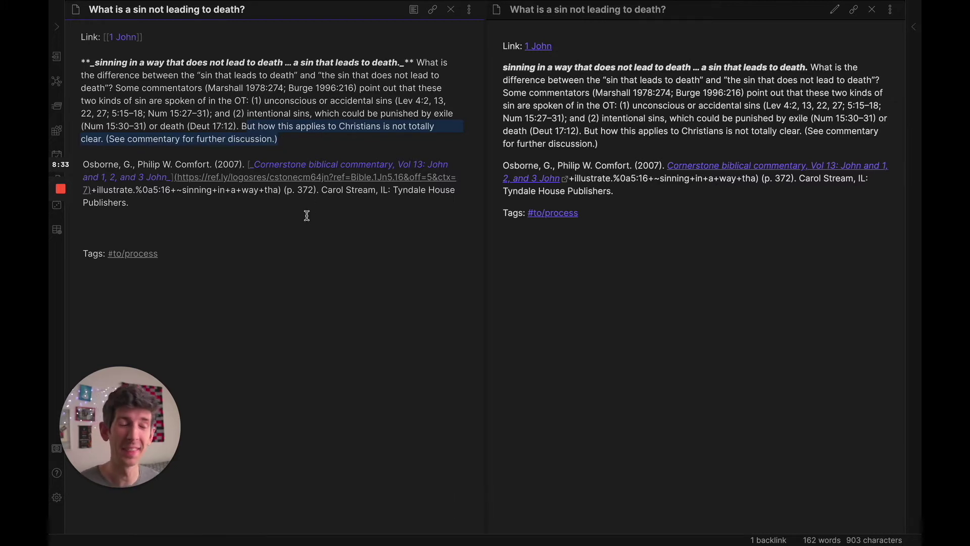
pyautogui.click(268, 227)
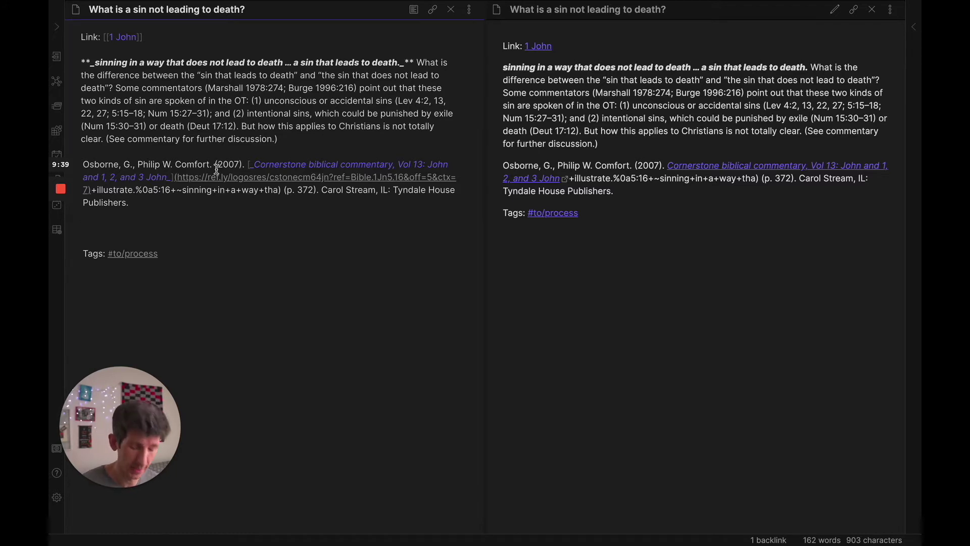
# Above the tags line, write the sentence "The OT includes a distinction between unconcious sinning and intentional sinning."
pyautogui.write('A sin l')
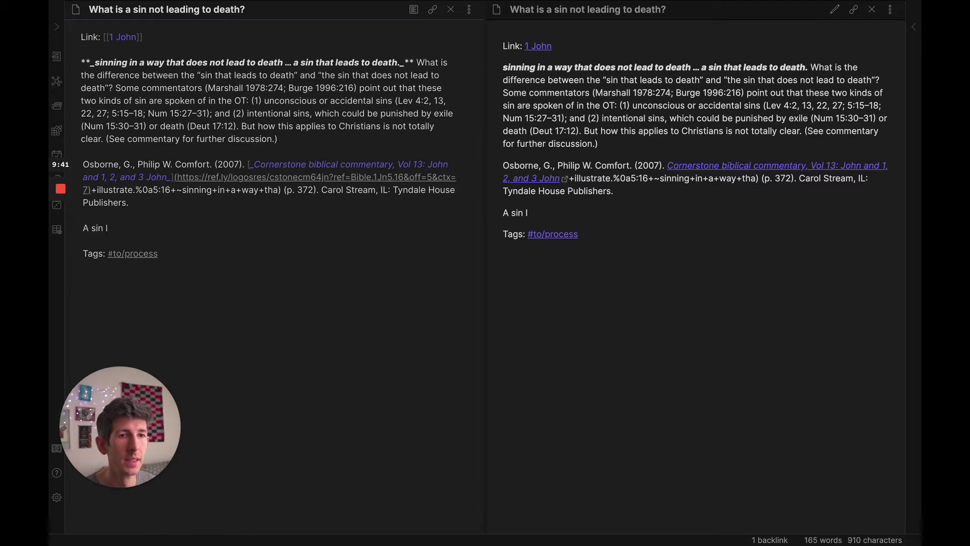
pyautogui.write('ea')
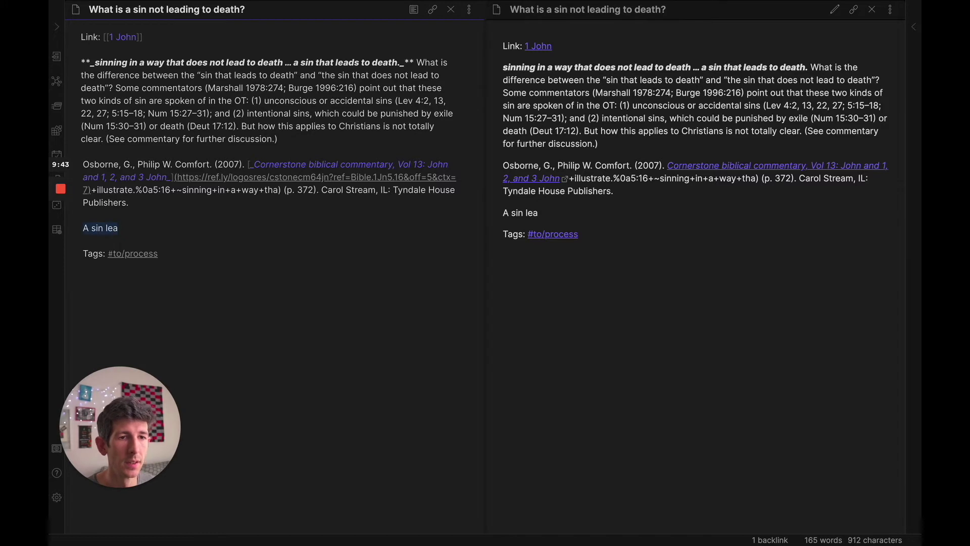
pyautogui.write('The OT ')
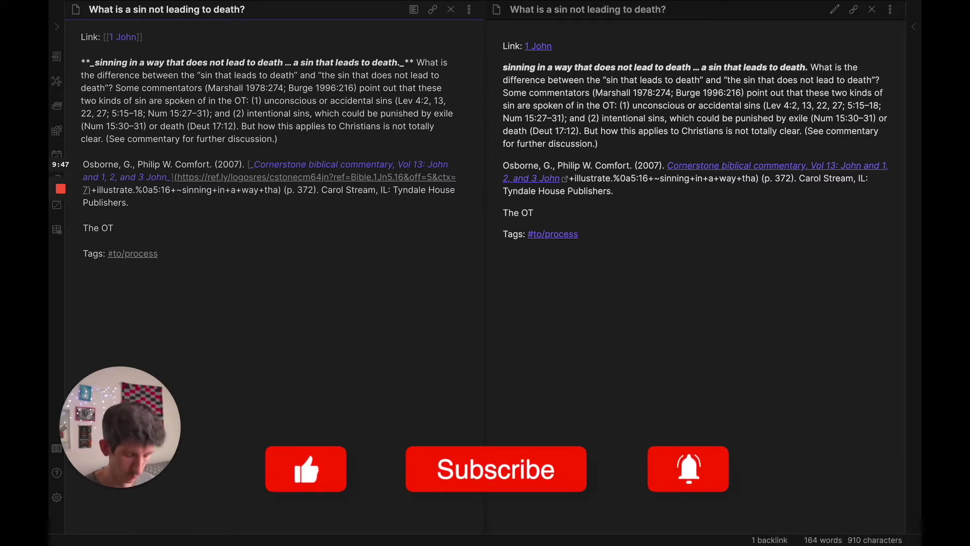
pyautogui.write('includes a dis')
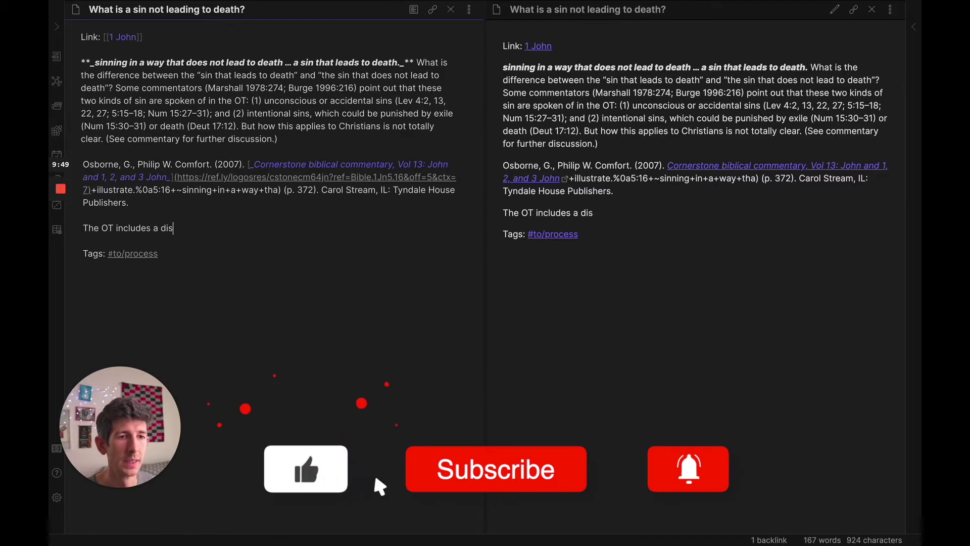
pyautogui.write('tinction between')
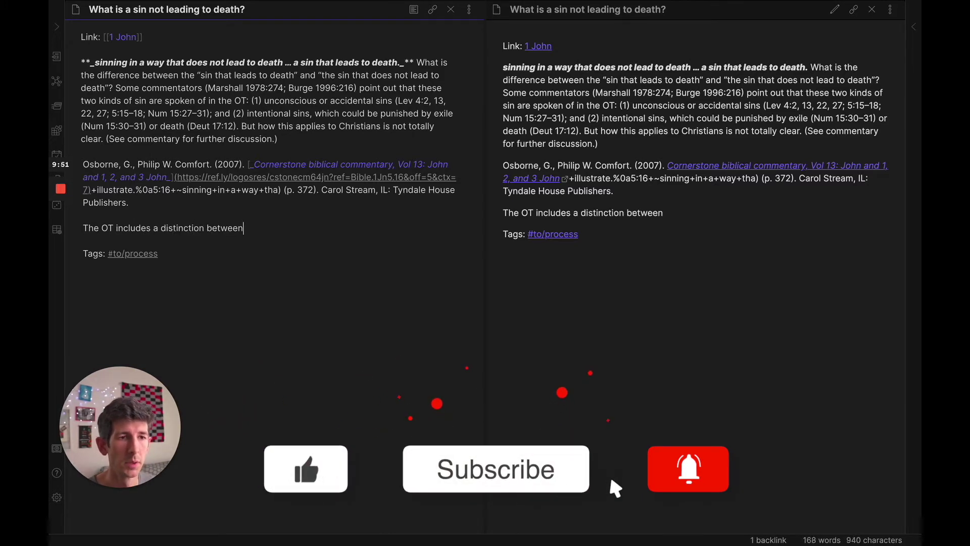
pyautogui.write(' unconc')
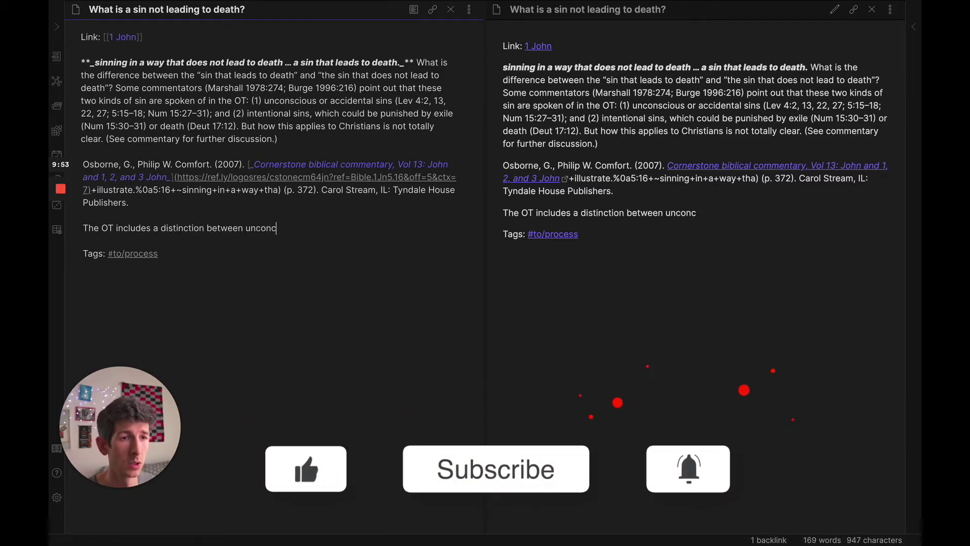
pyautogui.write('ious sinning and ')
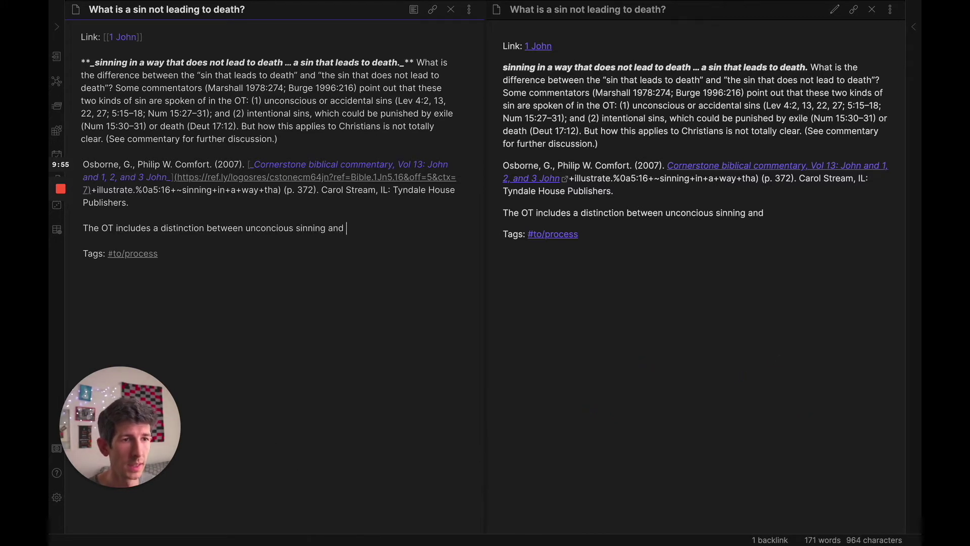
pyautogui.write('intentional i')
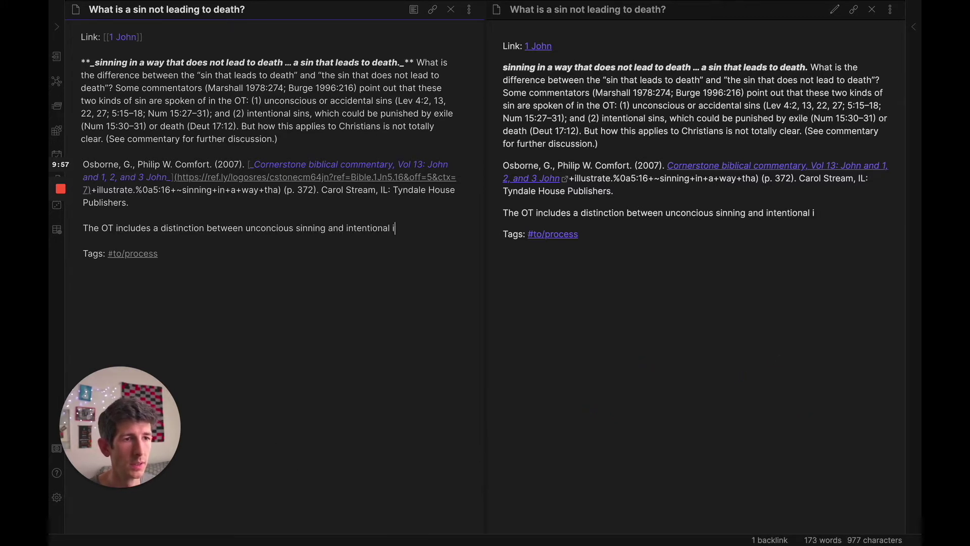
pyautogui.press('BackSpace')
pyautogui.write('sinning and intentional sinning. ')
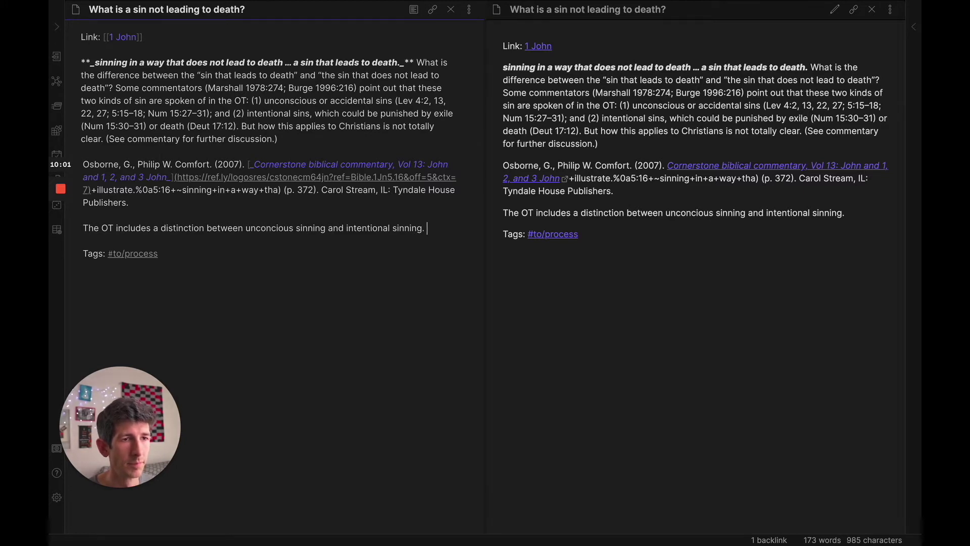
# Continue the paragraph with the question "How much does this still apply to Christianity?"
pyautogui.write('There is a qu')
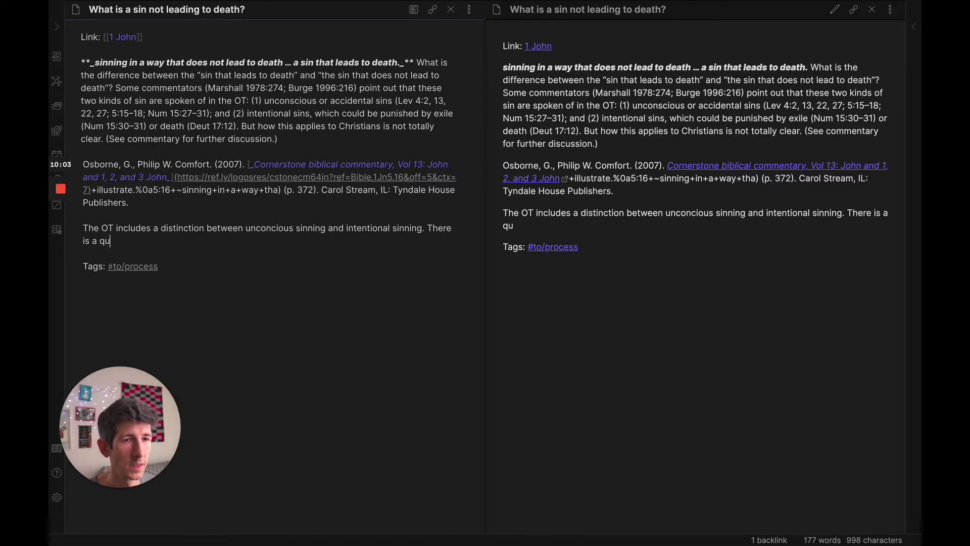
pyautogui.write('estion')
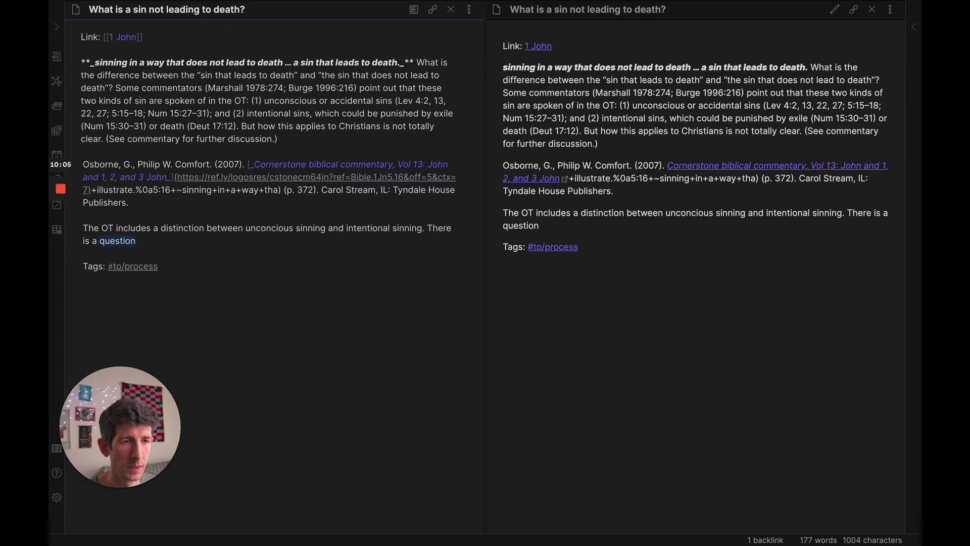
pyautogui.hotkey('ctrl', 'shift', 'Left')
pyautogui.hotkey('ctrl', 'shift', 'Left')
pyautogui.hotkey('ctrl', 'shift', 'Left')
pyautogui.write('How much')
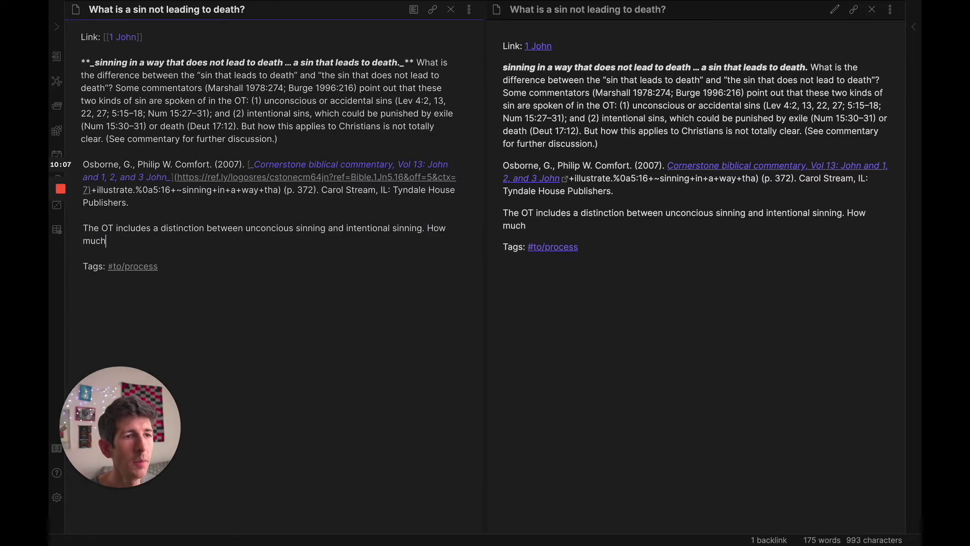
pyautogui.write(' does this still')
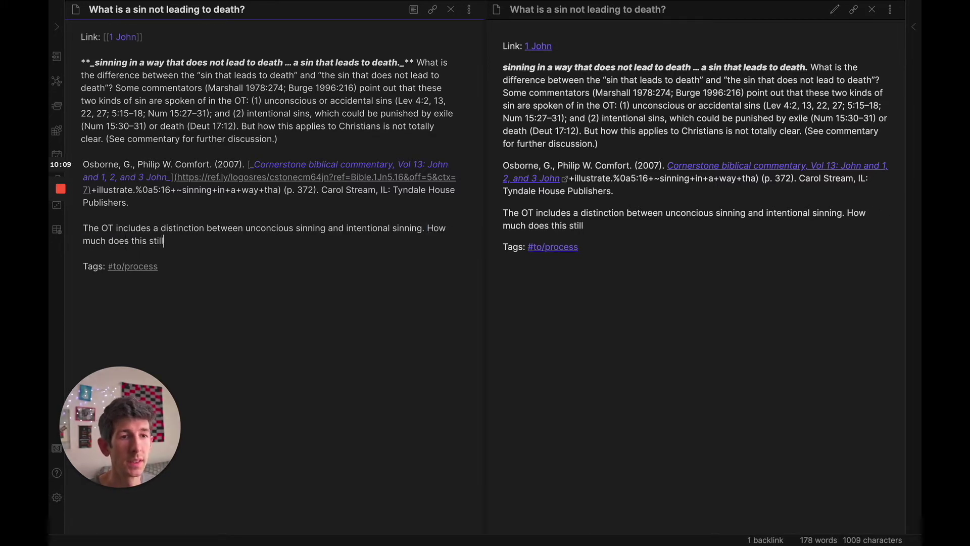
pyautogui.write(' apply to C')
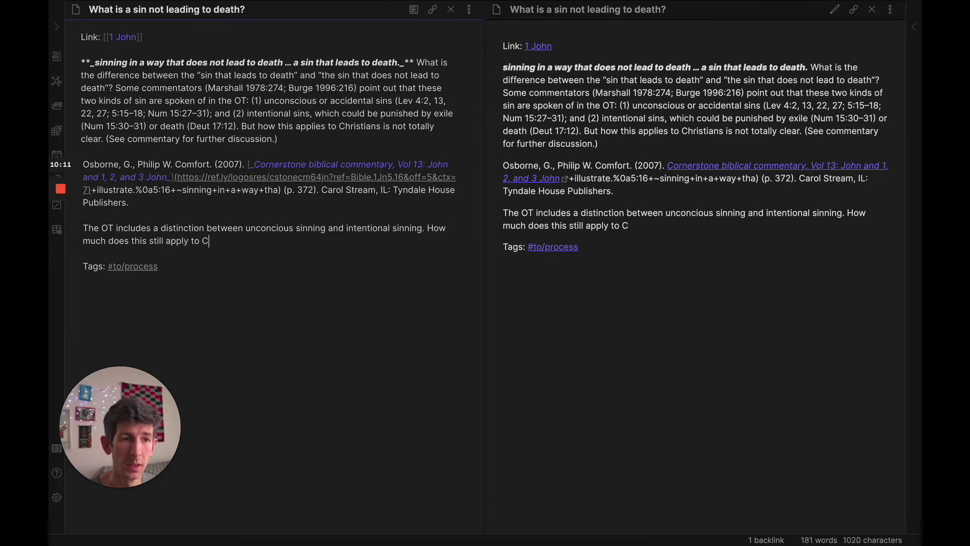
pyautogui.write('hristianity?')
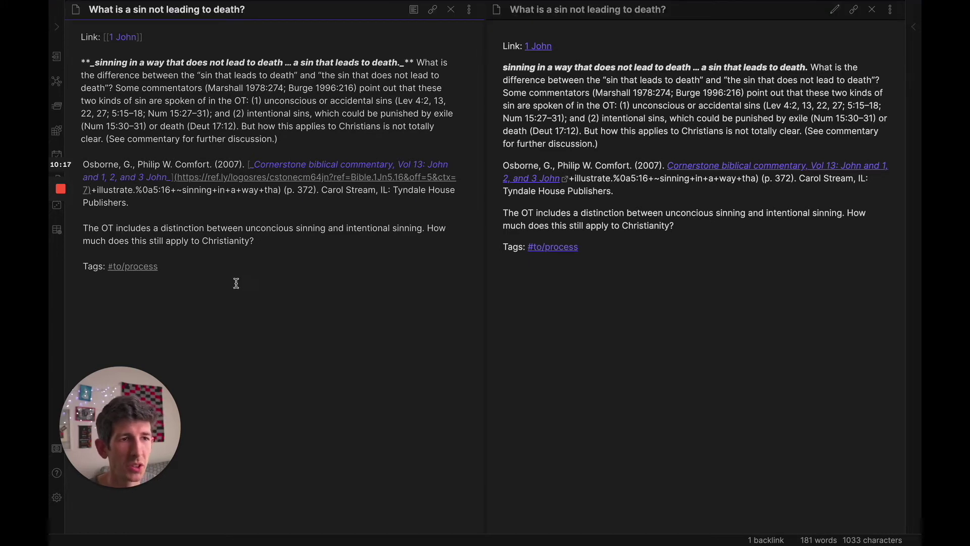
# Return to the 1 John note and look over its open questions, key message and structure sections
pyautogui.keyDown('super'); pyautogui.click(130, 38); pyautogui.keyUp('super')
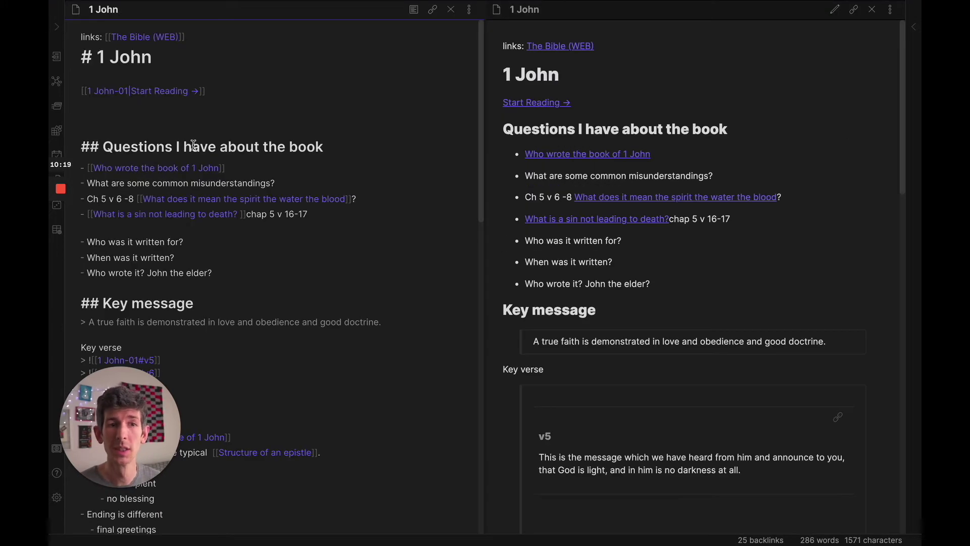
pyautogui.scroll(-3, 263, 258)
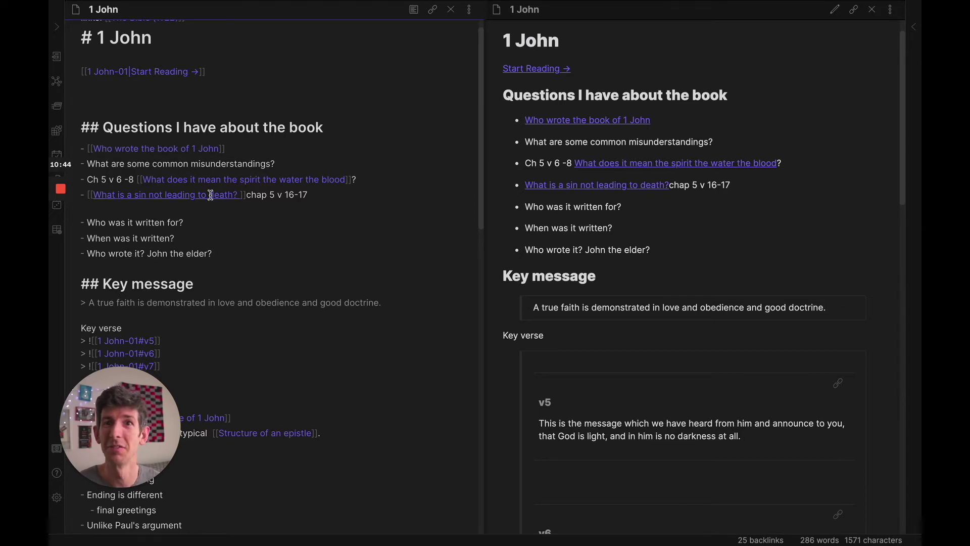
pyautogui.scroll(-1, 228, 202)
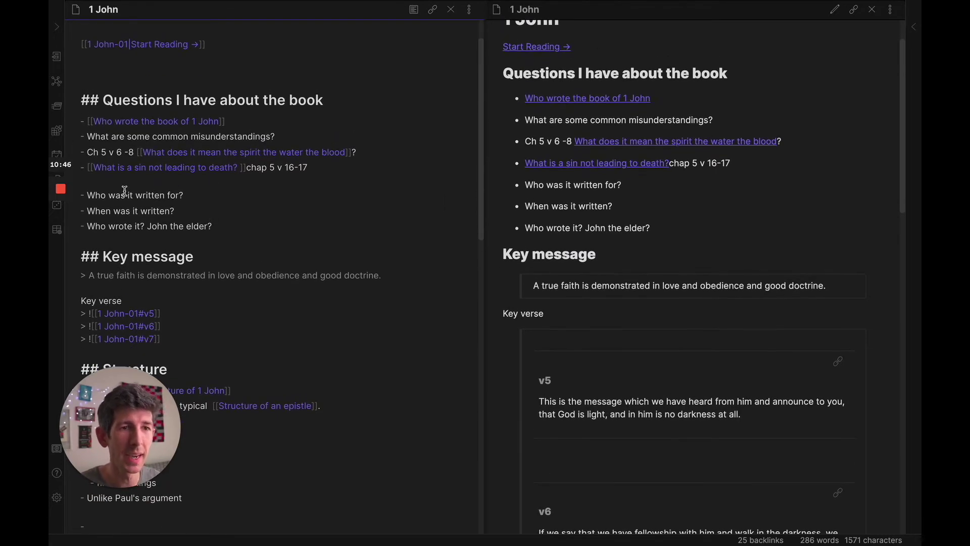
pyautogui.moveTo(105, 195); pyautogui.dragTo(189, 194)
pyautogui.click(189, 194)
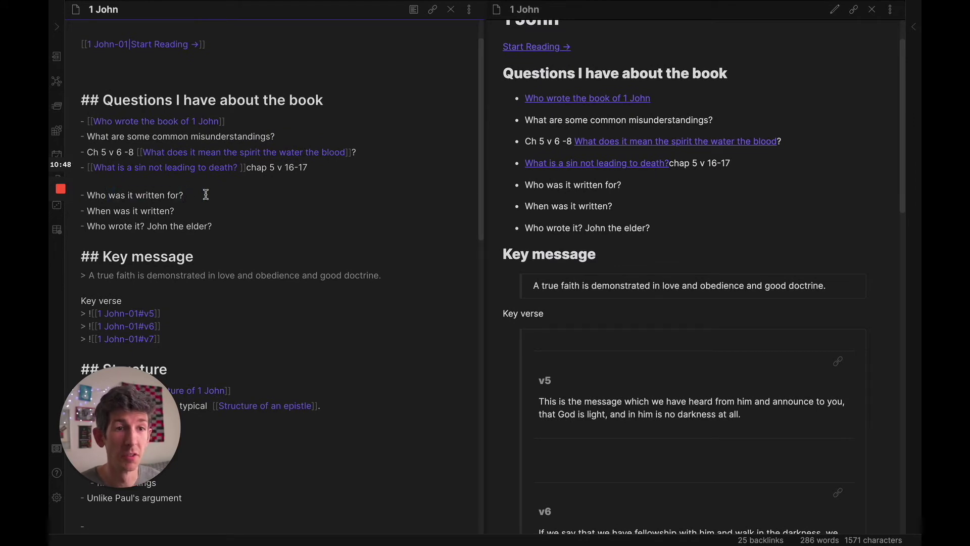
pyautogui.scroll(-3, 207, 196)
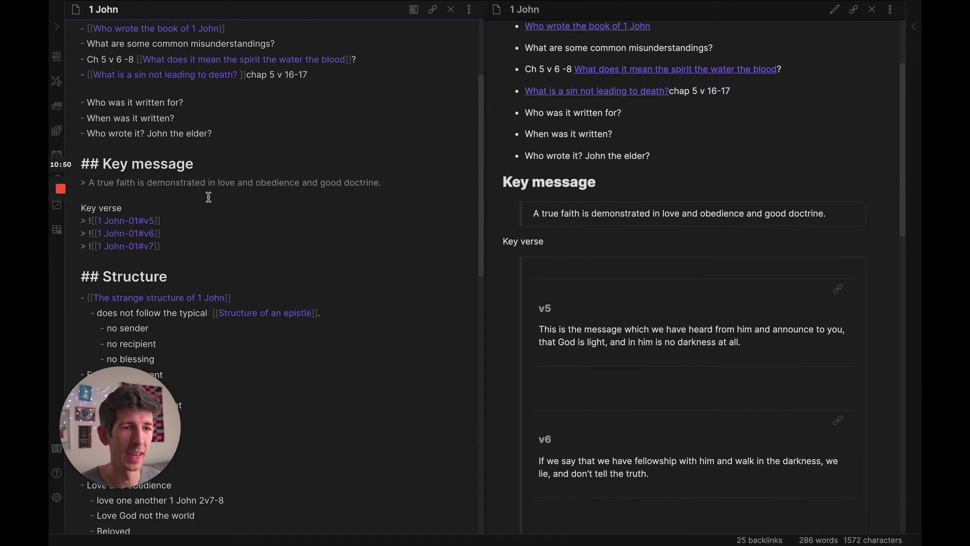
pyautogui.scroll(-4, 208, 197)
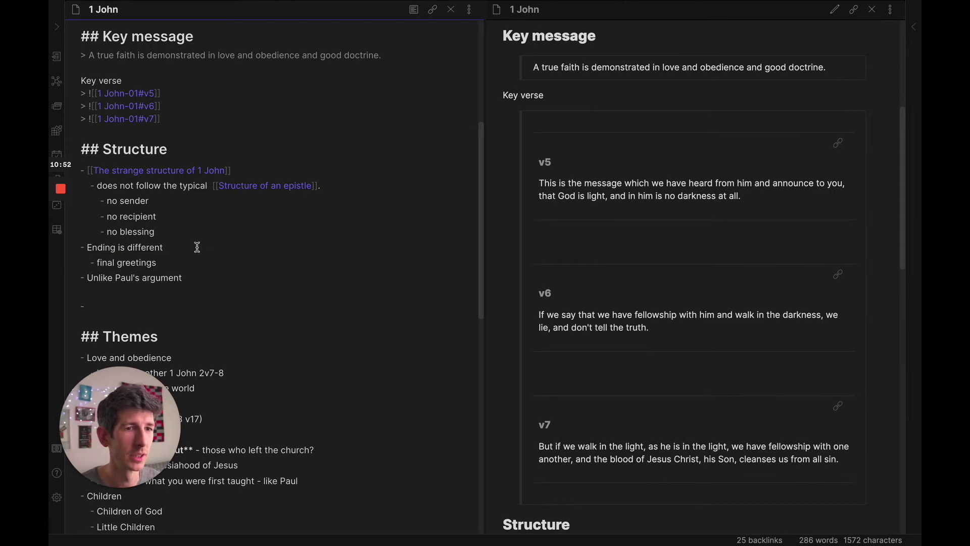
pyautogui.scroll(6, 197, 247)
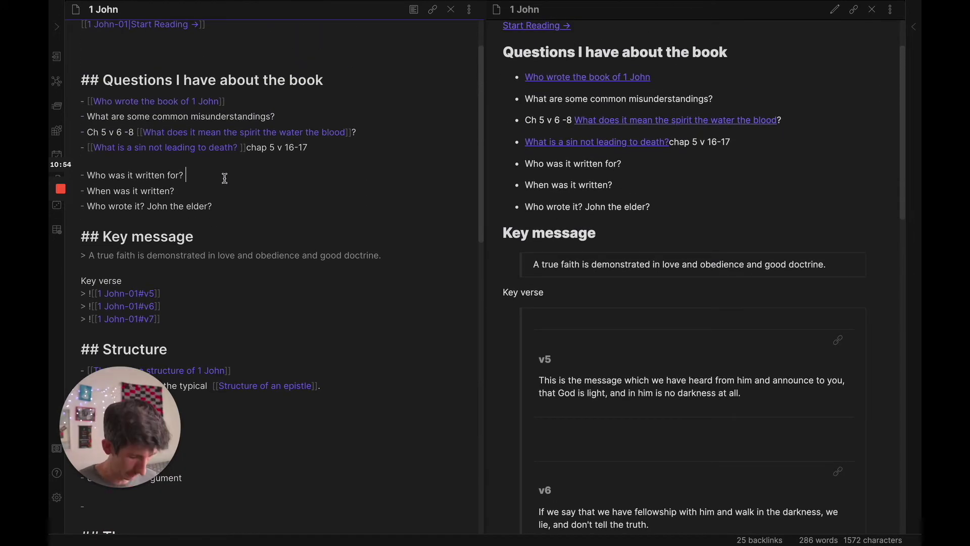
# Reword the audience question in the book questions list as "Who was 1 John written for?"
pyautogui.moveTo(224, 178); pyautogui.dragTo(132, 175)
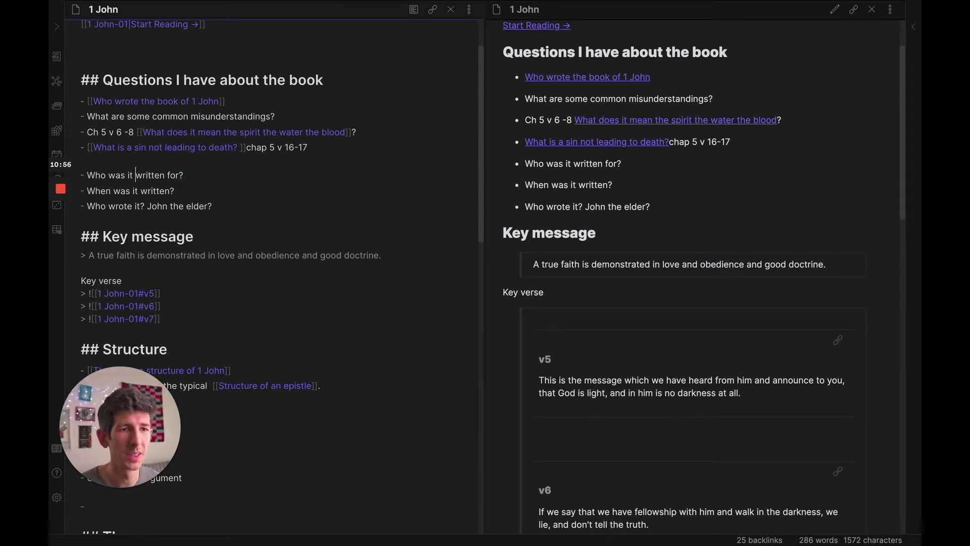
pyautogui.click(133, 175)
pyautogui.write('1 john')
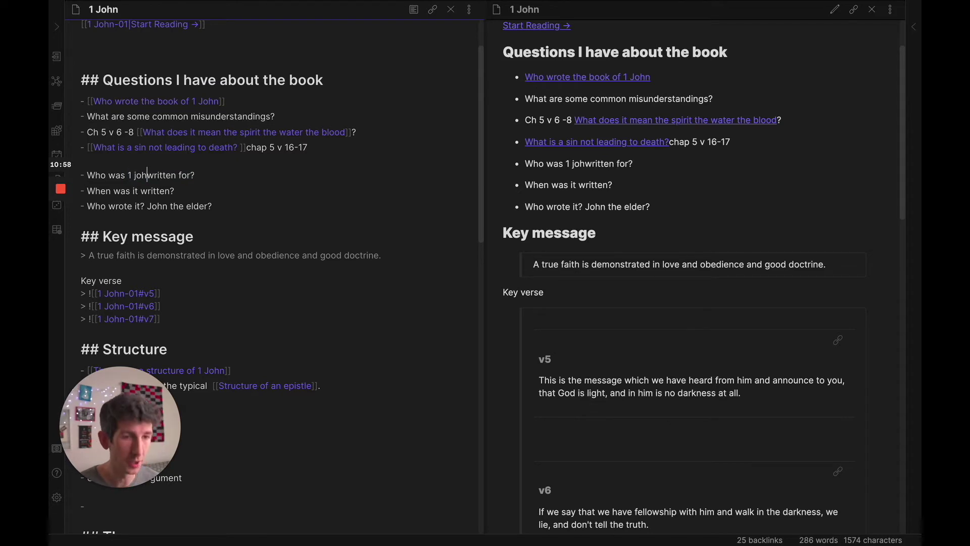
pyautogui.press('BackSpace')
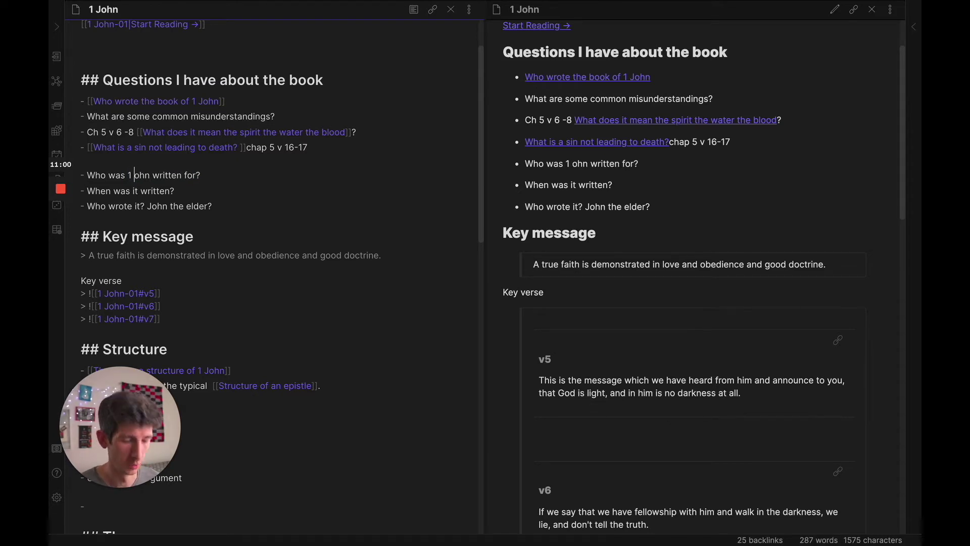
pyautogui.write('J')
pyautogui.hotkey('alt', 'Right')
pyautogui.hotkey('alt', 'Right')
pyautogui.press('Right')
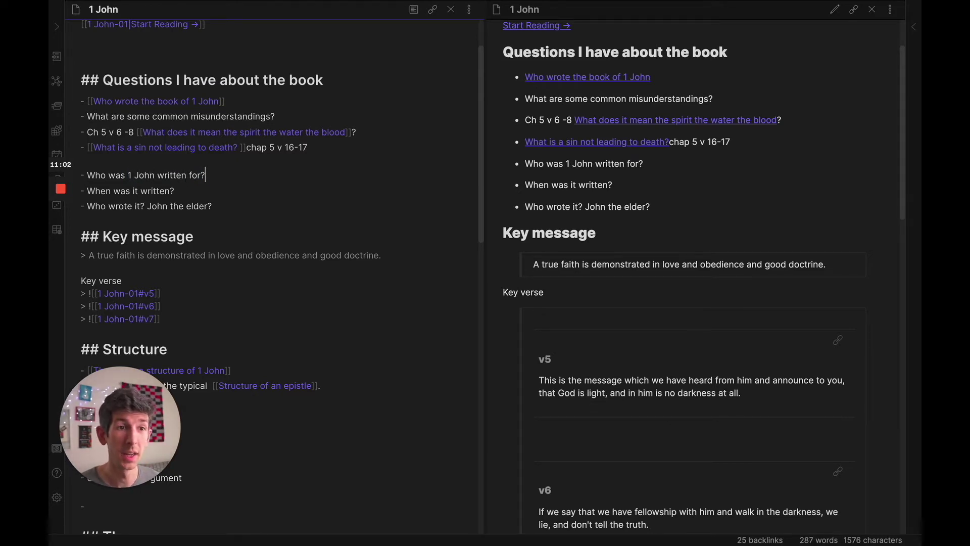
# Turn the whole question "Who was 1 John written for?" into an internal link and open its new note
pyautogui.press('End')
pyautogui.hotkey('shift', 'alt', 'Left')
pyautogui.hotkey('shift', 'alt', 'Left')
pyautogui.hotkey('shift', 'alt', 'Left')
pyautogui.hotkey('shift', 'alt', 'Left')
pyautogui.hotkey('shift', 'alt', 'Left')
pyautogui.hotkey('shift', 'alt', 'Left')
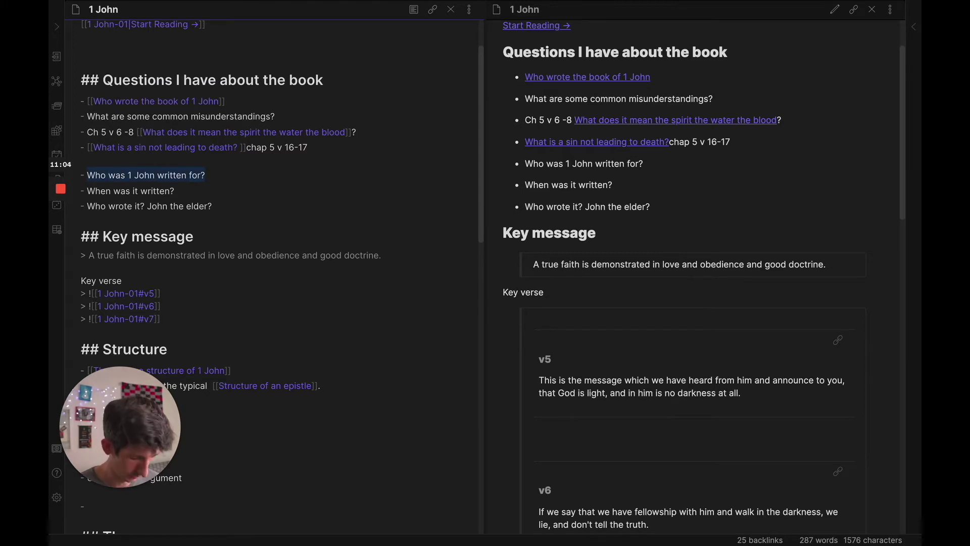
pyautogui.write('[[')
pyautogui.keyDown('super'); pyautogui.click(199, 172); pyautogui.keyUp('super')
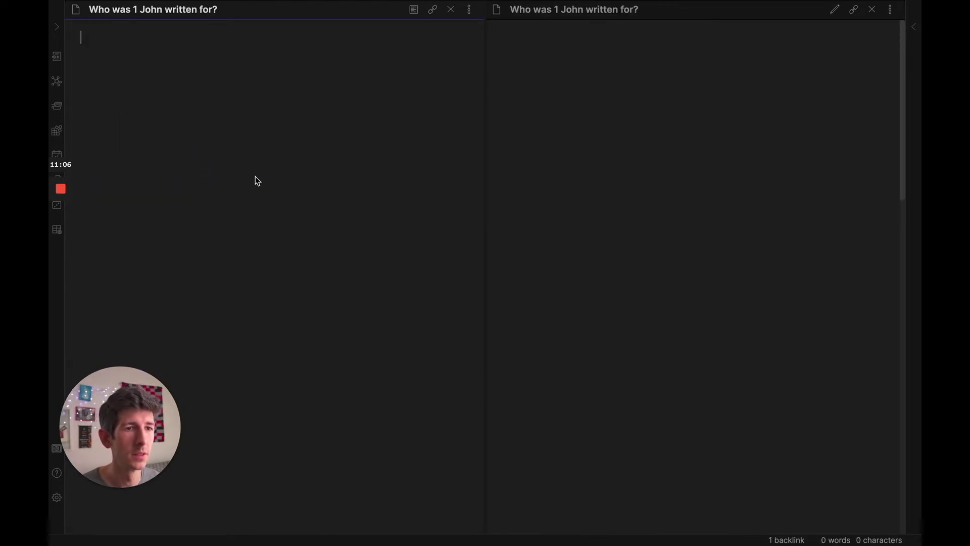
# Start the note with the line "link: [[1 John]]", followed by a blank line
pyautogui.write('lin')
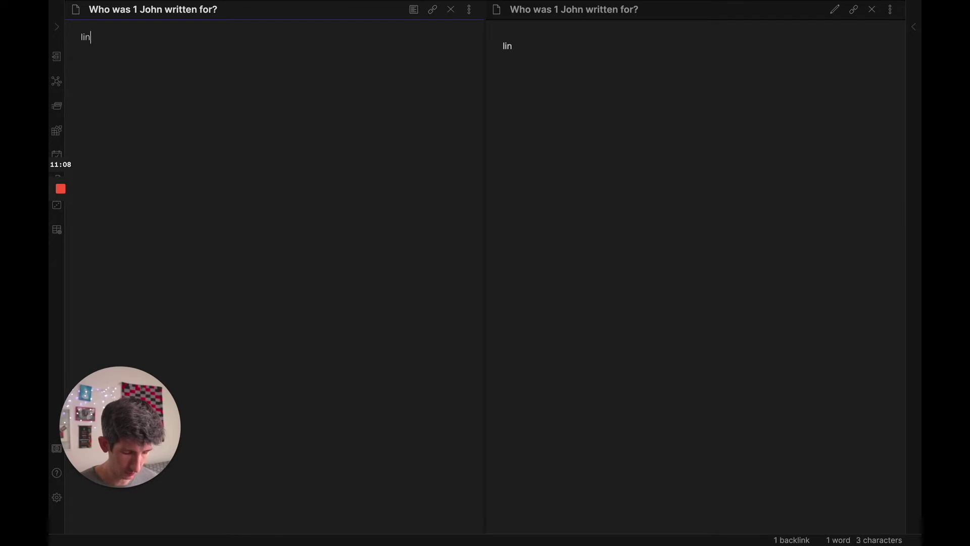
pyautogui.write('k: [[1 John')
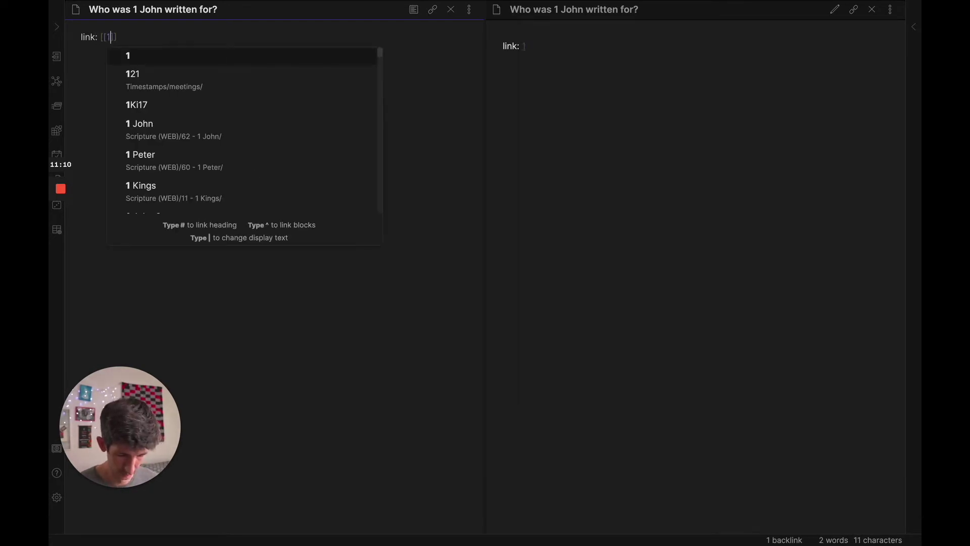
pyautogui.press('Return')
pyautogui.press('Return')
pyautogui.press('Return')
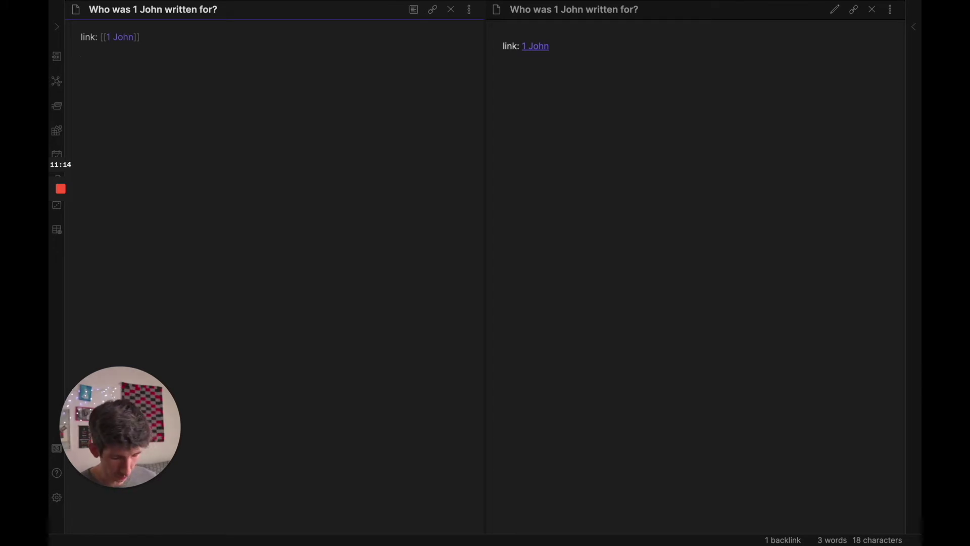
pyautogui.write('They')
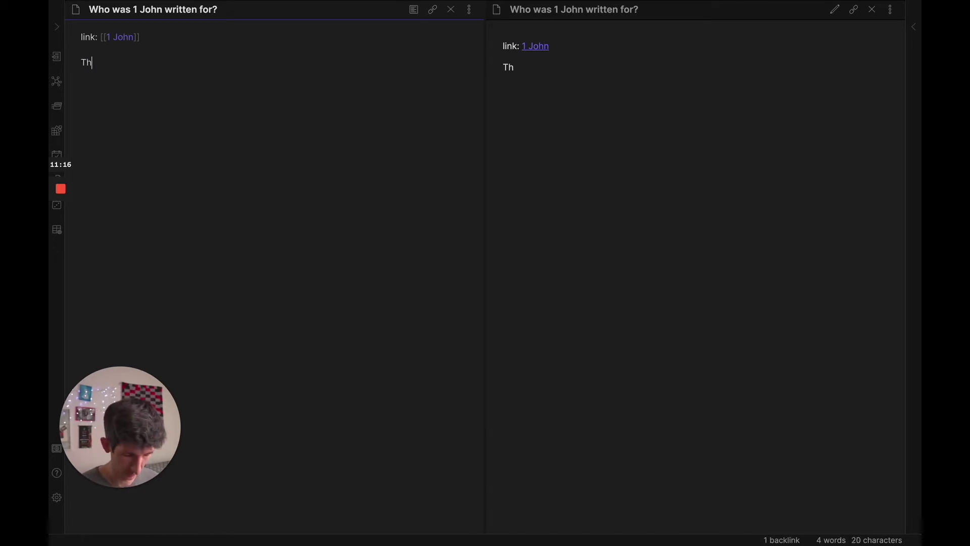
pyautogui.press('BackSpace')
pyautogui.press('BackSpace')
pyautogui.press('BackSpace')
pyautogui.press('BackSpace')
pyautogui.write('1.')
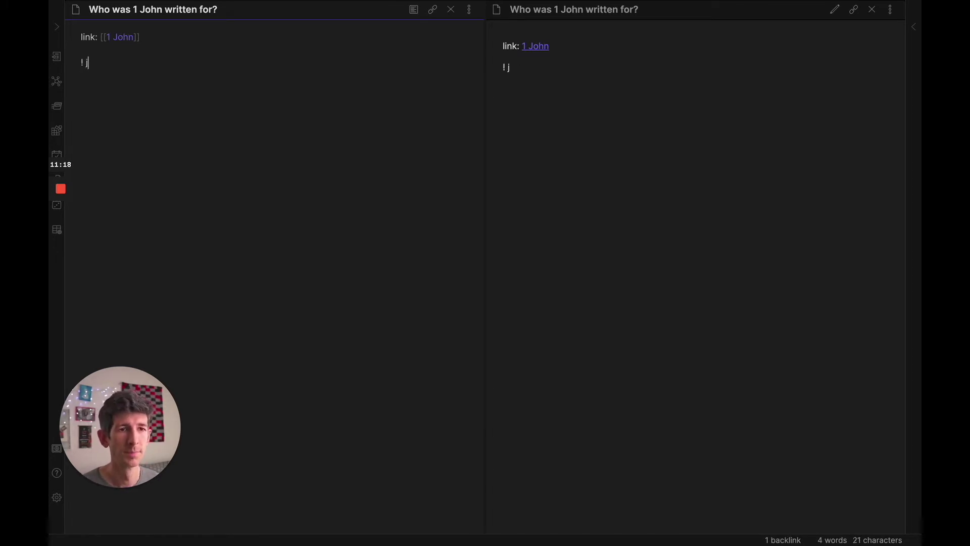
pyautogui.press('BackSpace')
pyautogui.press('BackSpace')
pyautogui.press('BackSpace')
# Below the link line, write "1 John was probably a circular letter to many groups in the connected johannie community."
pyautogui.write('1 Joh')
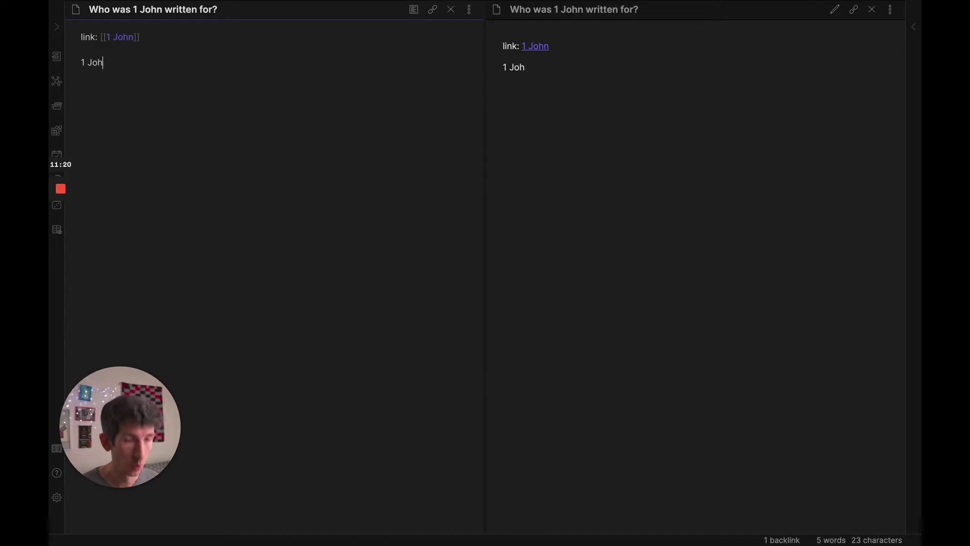
pyautogui.write('n was propa')
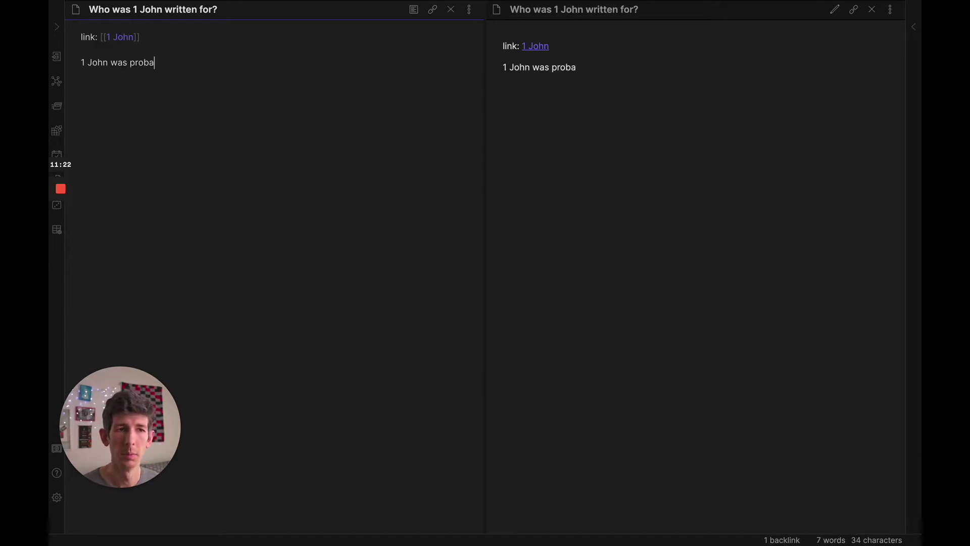
pyautogui.write('bly a circula')
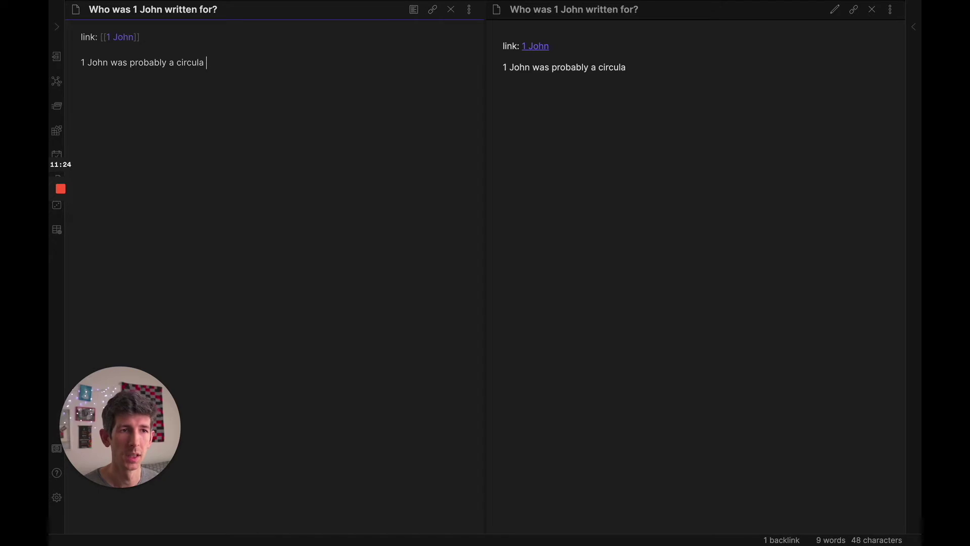
pyautogui.write('r letter to')
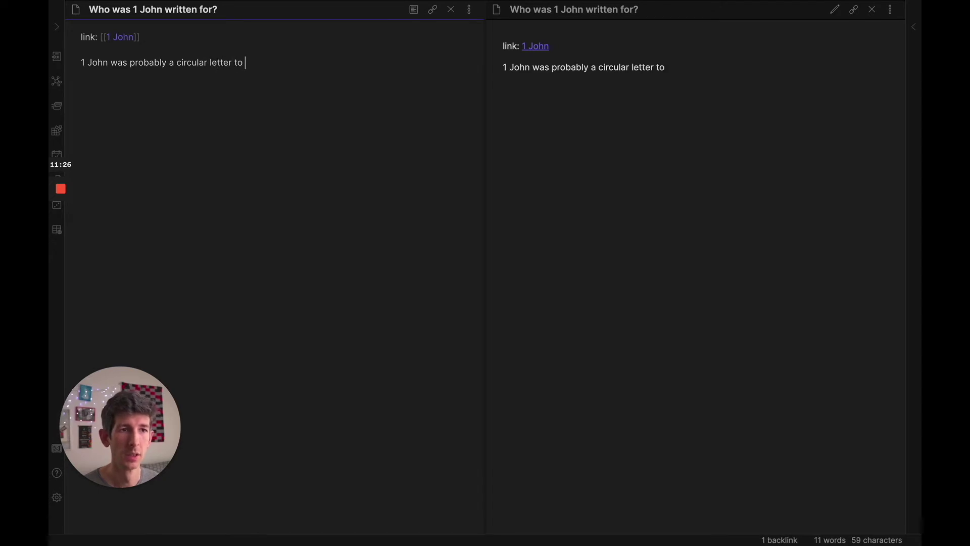
pyautogui.write(' many croups in the ')
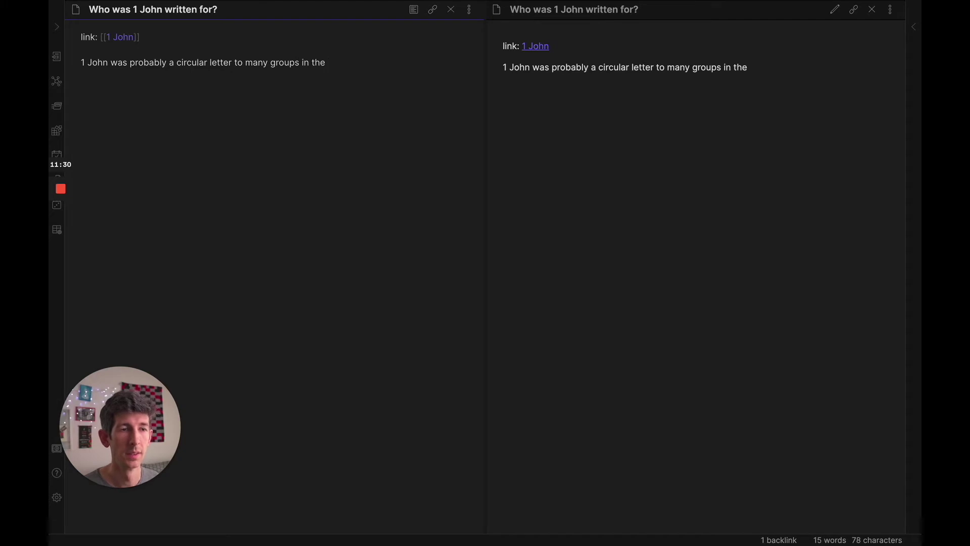
pyautogui.write('connected ')
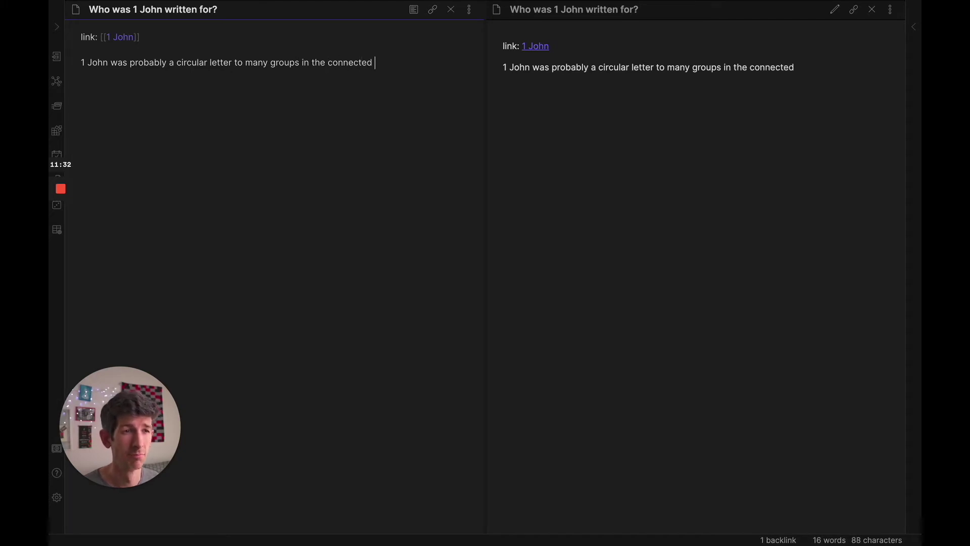
pyautogui.write('johannie ')
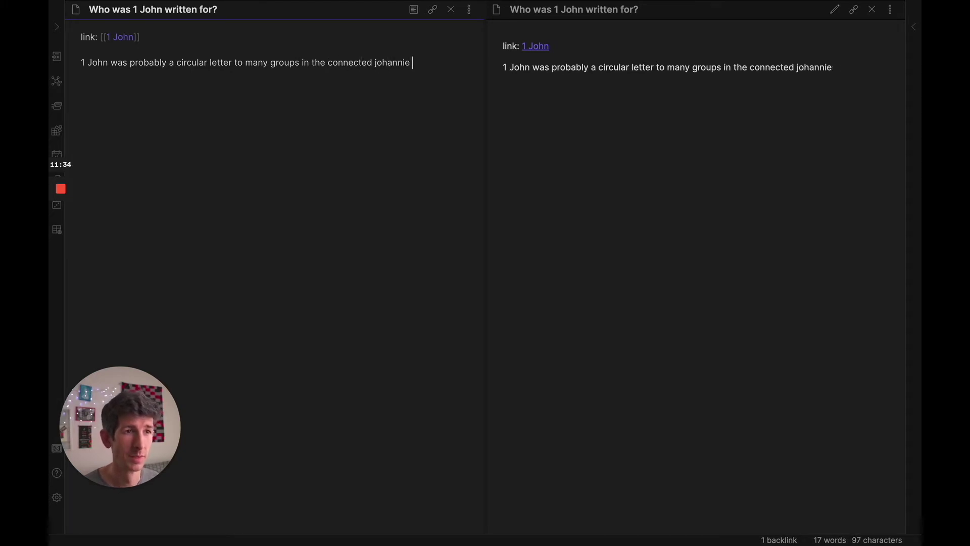
pyautogui.write('community. ')
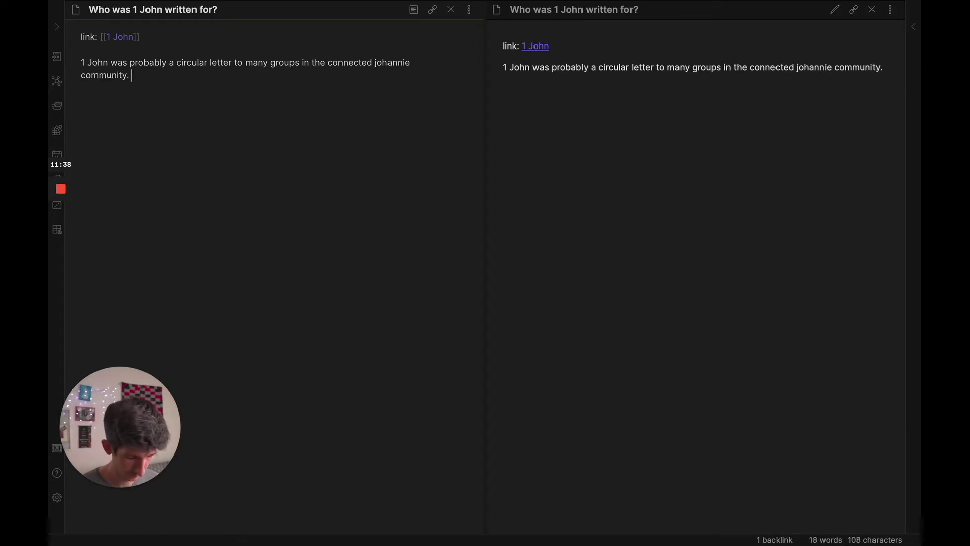
pyautogui.write('That i')
pyautogui.hotkey('ctrl', 'shift', 'Left')
pyautogui.write('Be')
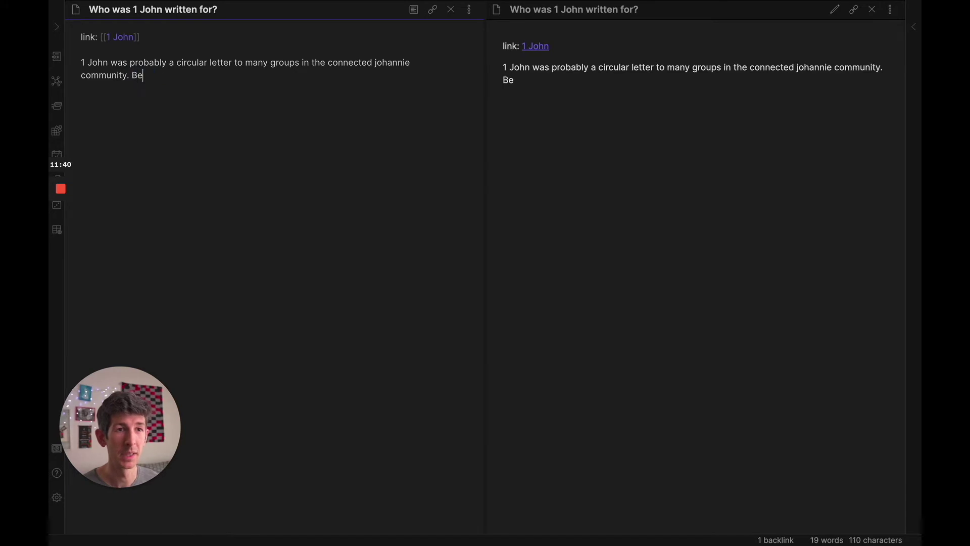
pyautogui.write('cause')
pyautogui.hotkey('ctrl', 'shift', 'Left')
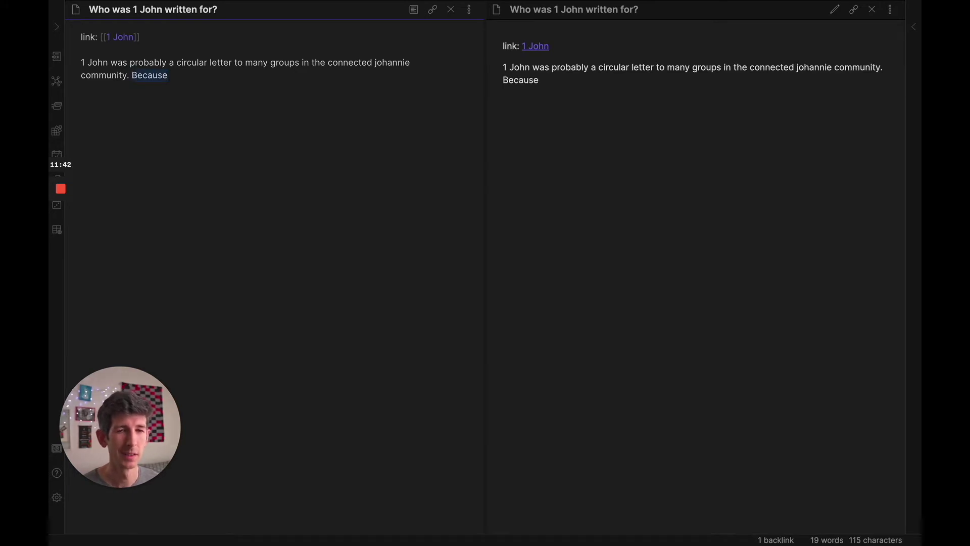
pyautogui.write('ly')
pyautogui.press('BackSpace')
pyautogui.press('BackSpace')
# Start the second sentence of the paragraph with "It's nature as a circular letter explains why"
pyautogui.write('It')
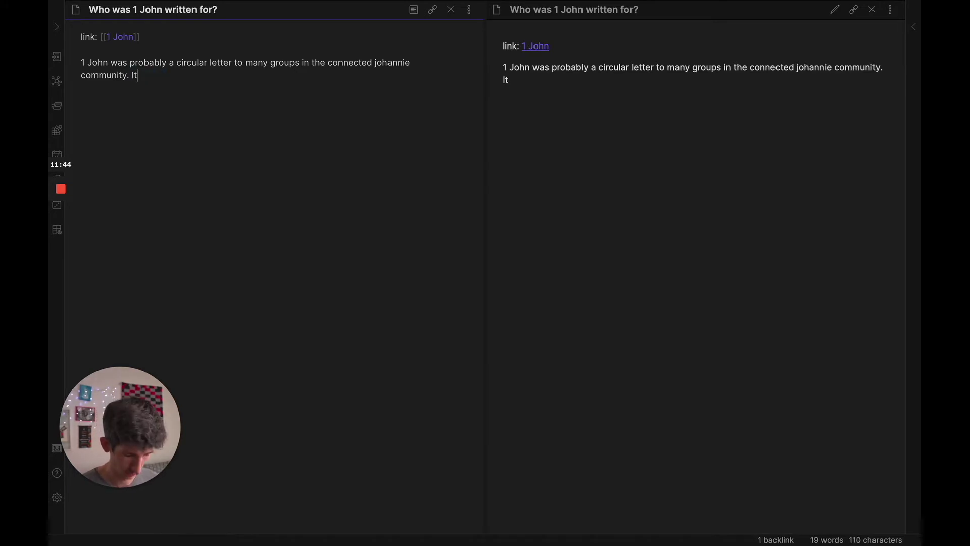
pyautogui.write("'s nature w")
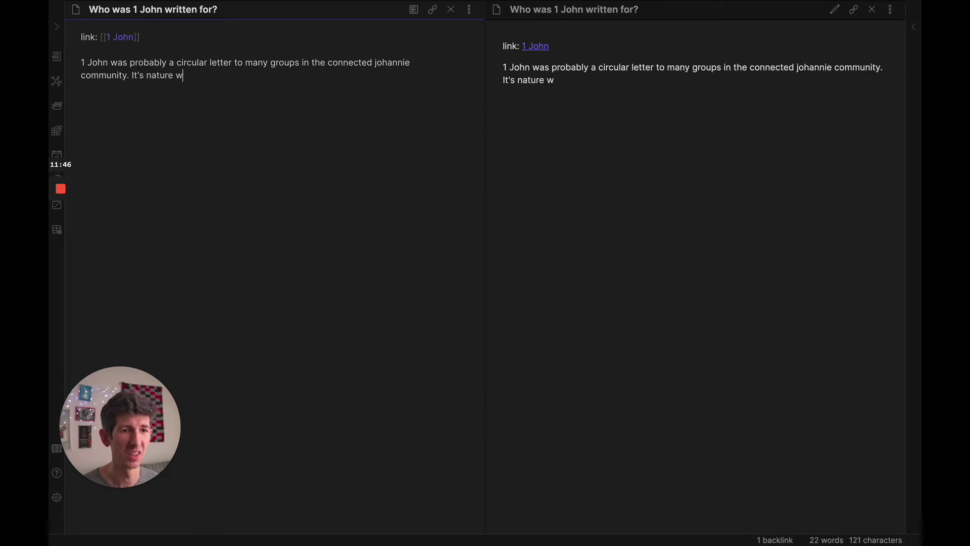
pyautogui.press('BackSpace')
pyautogui.write('as a cir')
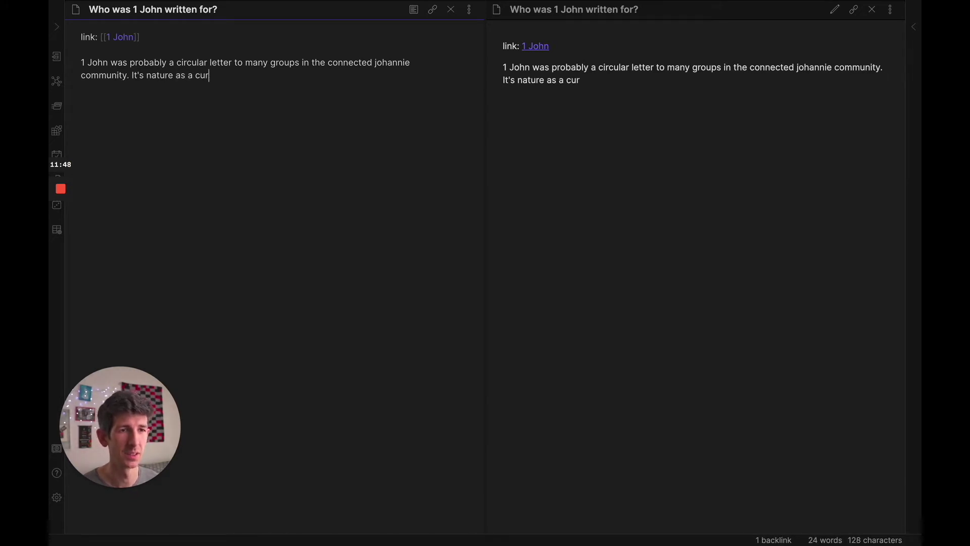
pyautogui.press('BackSpace')
pyautogui.write('rcule')
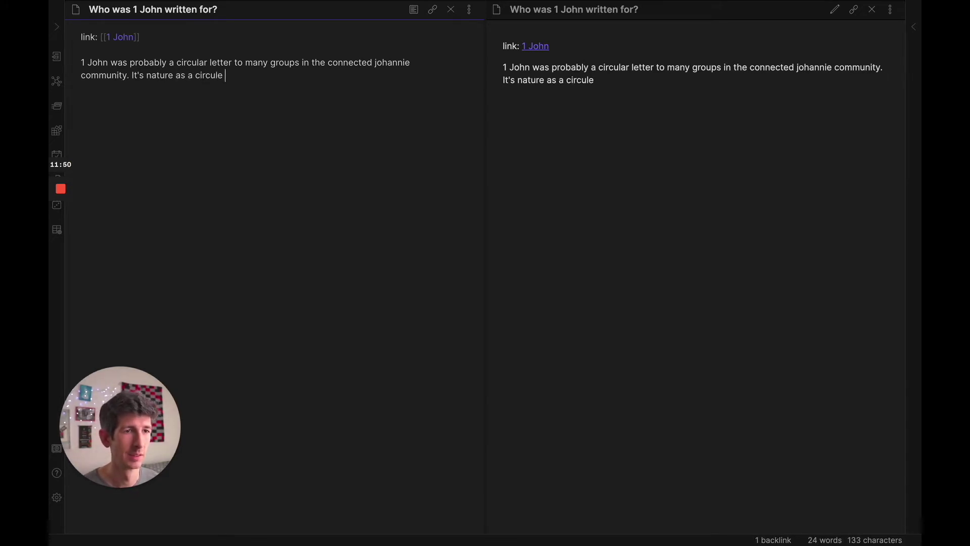
pyautogui.press('BackSpace')
pyautogui.write('ar letter,')
pyautogui.press('BackSpace')
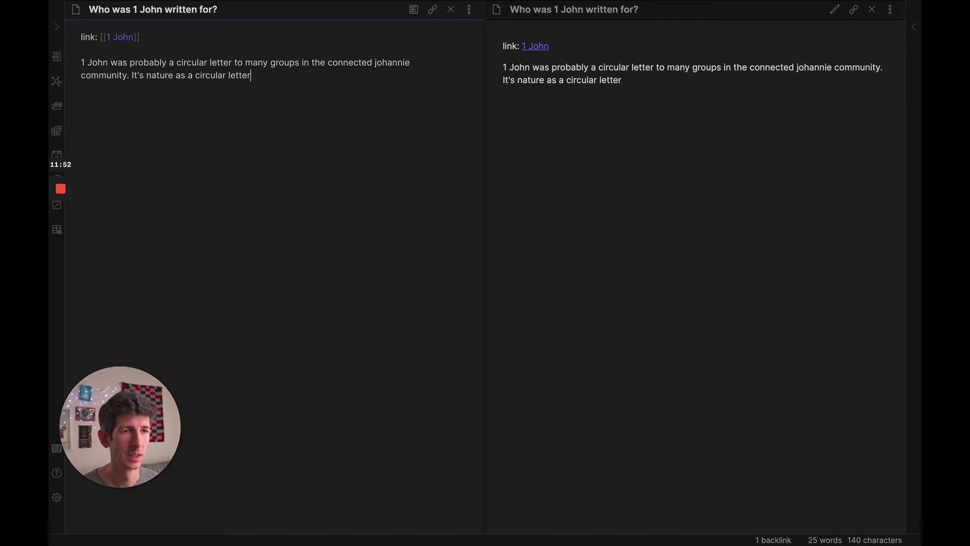
pyautogui.write('explains why ')
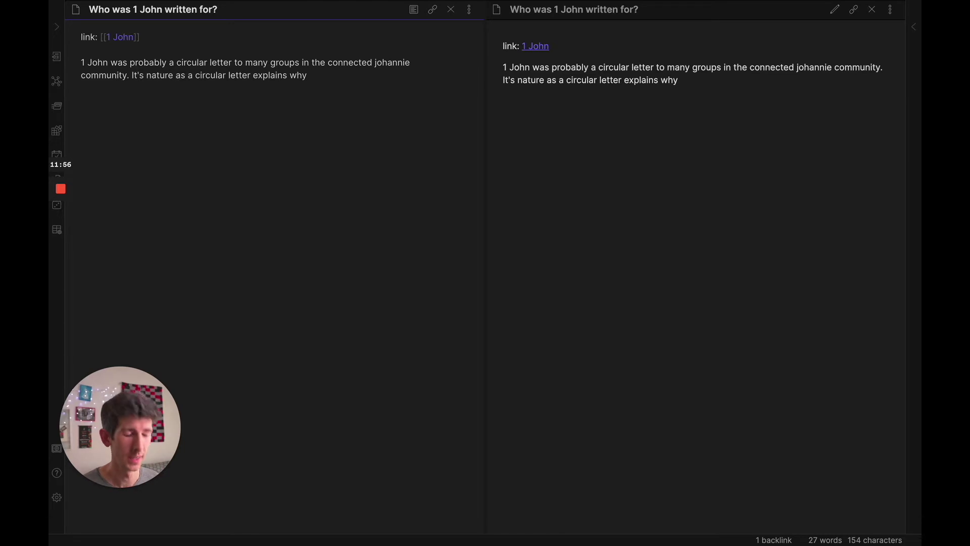
# Insert an internal link to the existing note "The strange structure of 1 John" at the end of the unfinished sentence
pyautogui.write('[[1 joh')
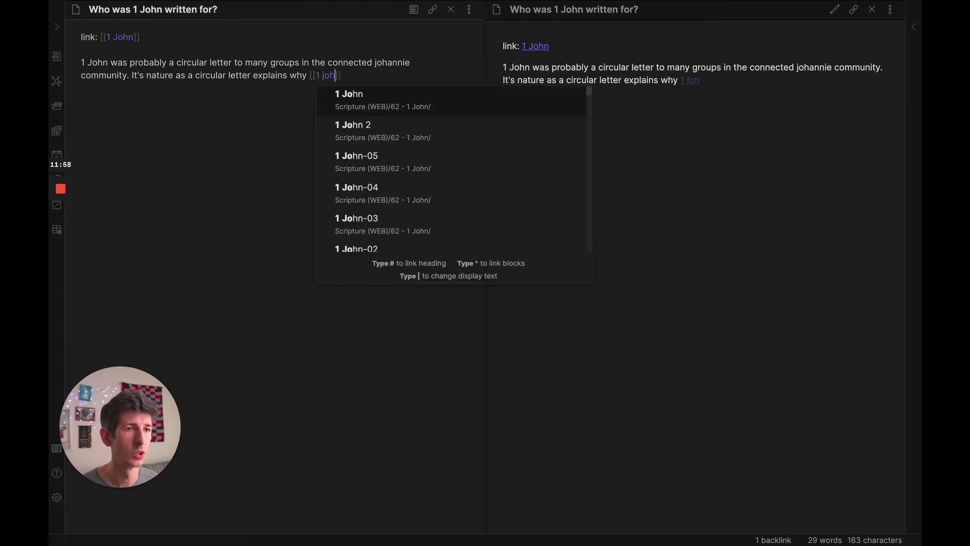
pyautogui.write('nannine')
pyautogui.hotkey('ctrl', 'BackSpace')
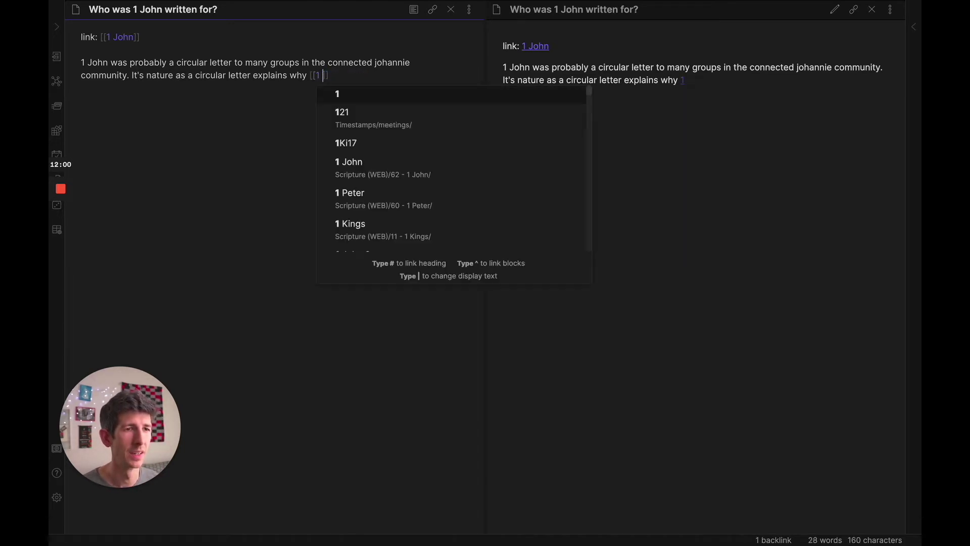
pyautogui.press('BackSpace')
pyautogui.press('BackSpace')
pyautogui.write('not')
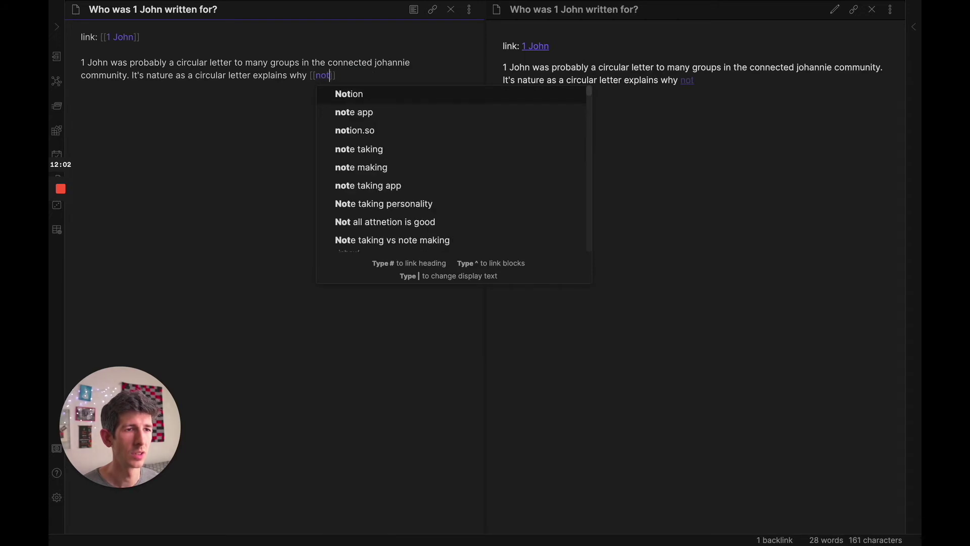
pyautogui.hotkey('ctrl', 'BackSpace')
pyautogui.write('structure')
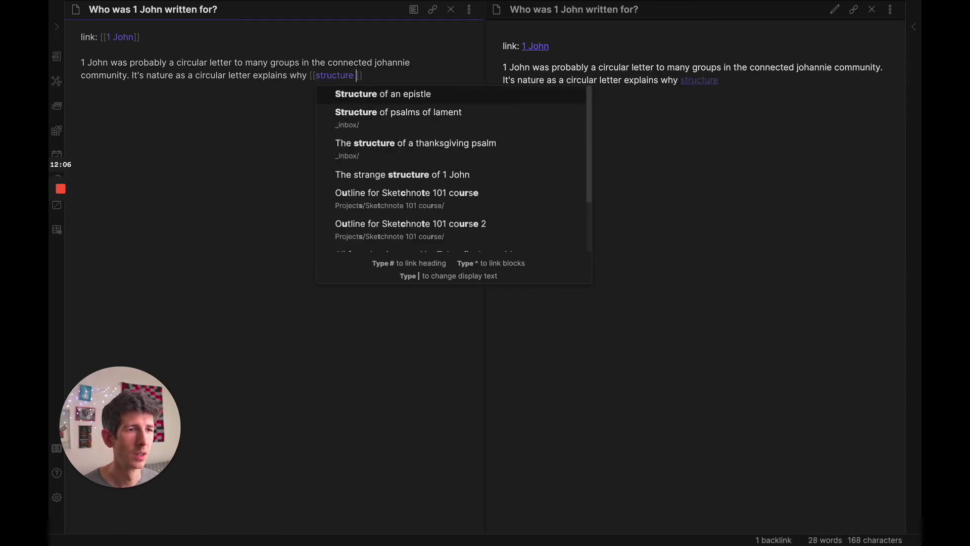
pyautogui.press('Down')
pyautogui.press('Down')
pyautogui.press('Down')
pyautogui.press('Down')
pyautogui.press('Up')
pyautogui.press('Return')
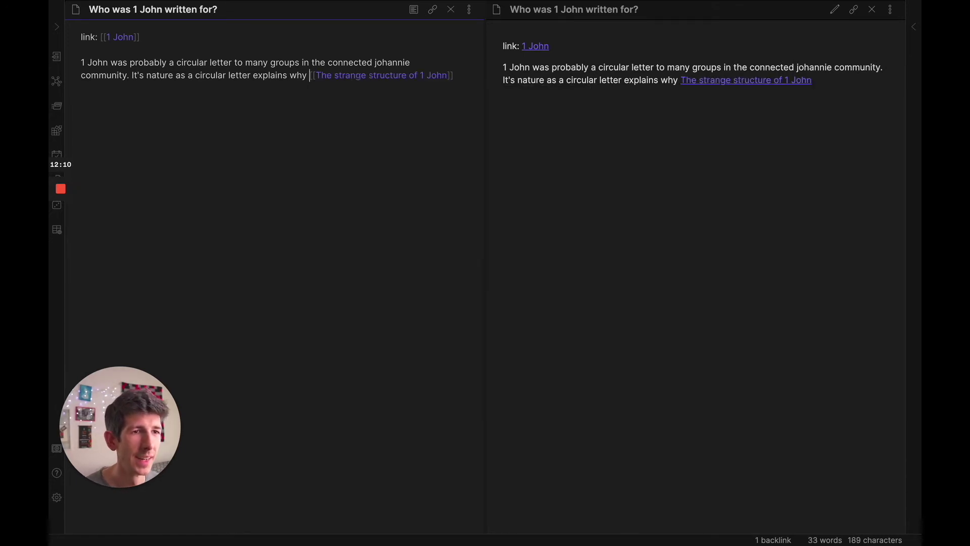
# Remove the word "why" before the link to "The strange structure of 1 John"
pyautogui.press('BackSpace')
pyautogui.press('BackSpace')
pyautogui.press('BackSpace')
pyautogui.press('BackSpace')
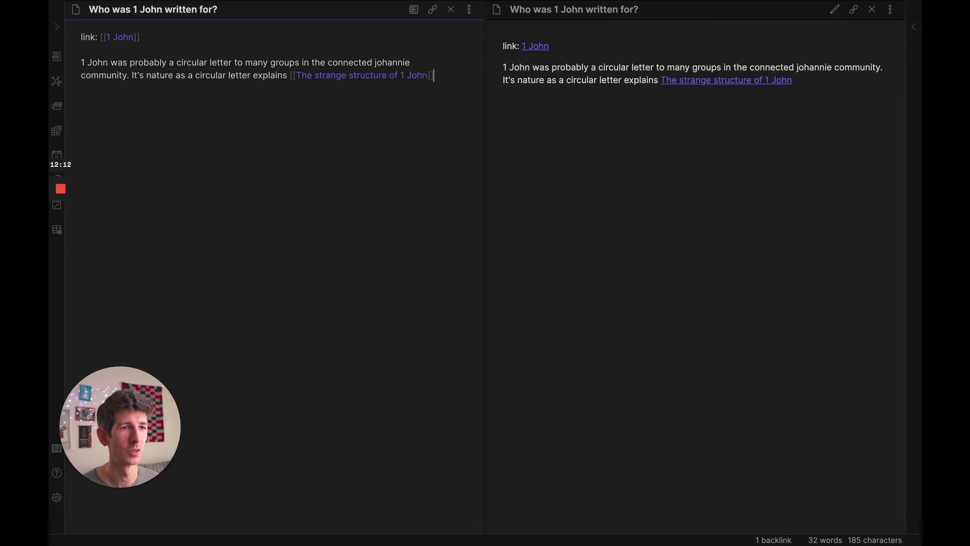
# Complete the sentence after the link with ", as it didn't have a singular audience."
pyautogui.write('as ')
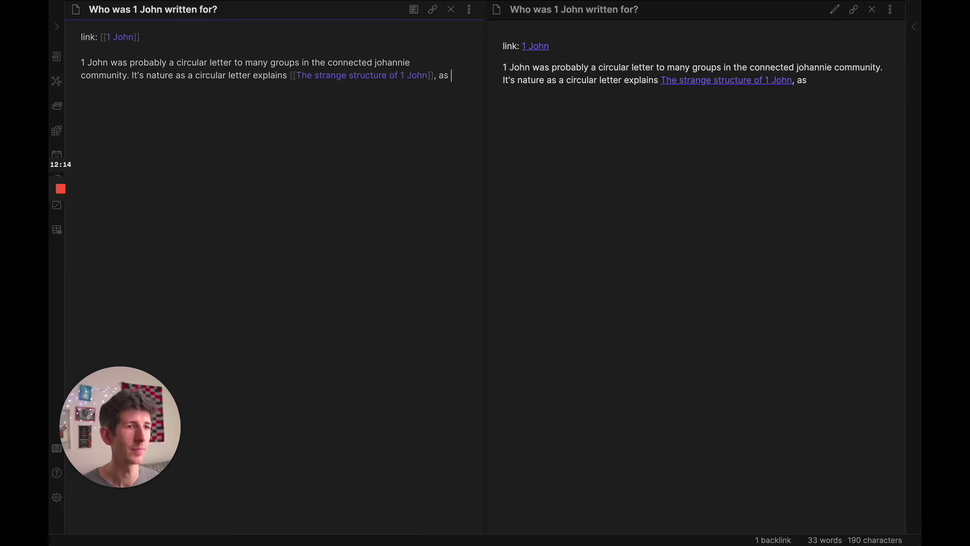
pyautogui.write('it did')
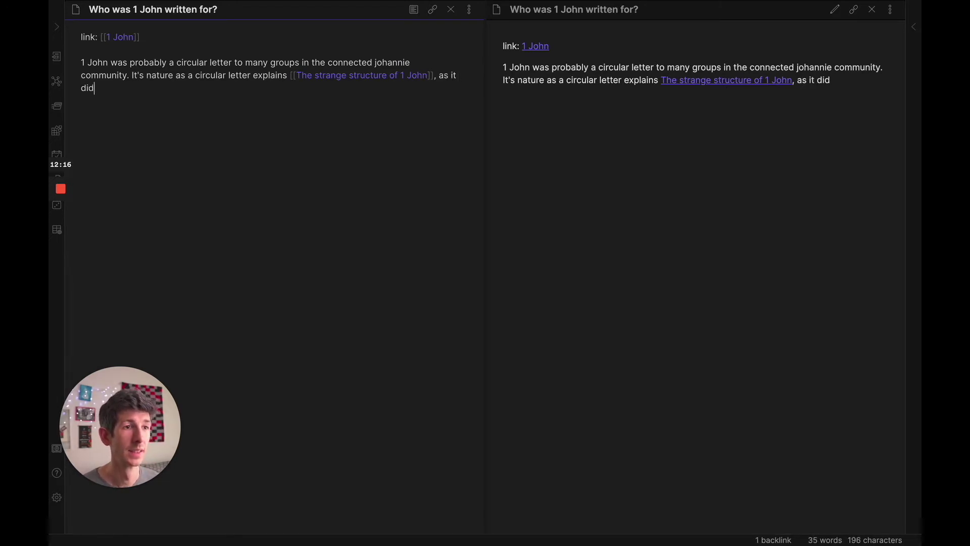
pyautogui.write("n't have a singular aud")
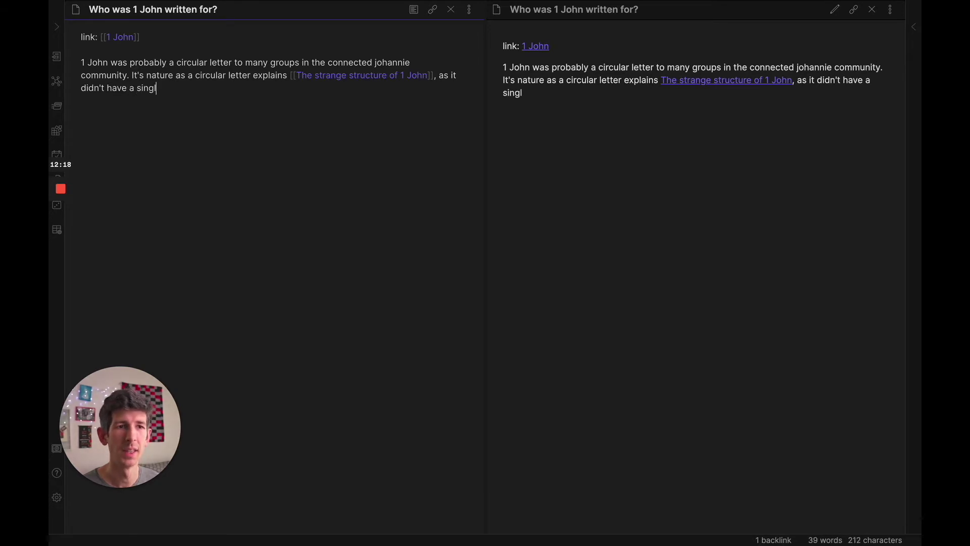
pyautogui.write('ience')
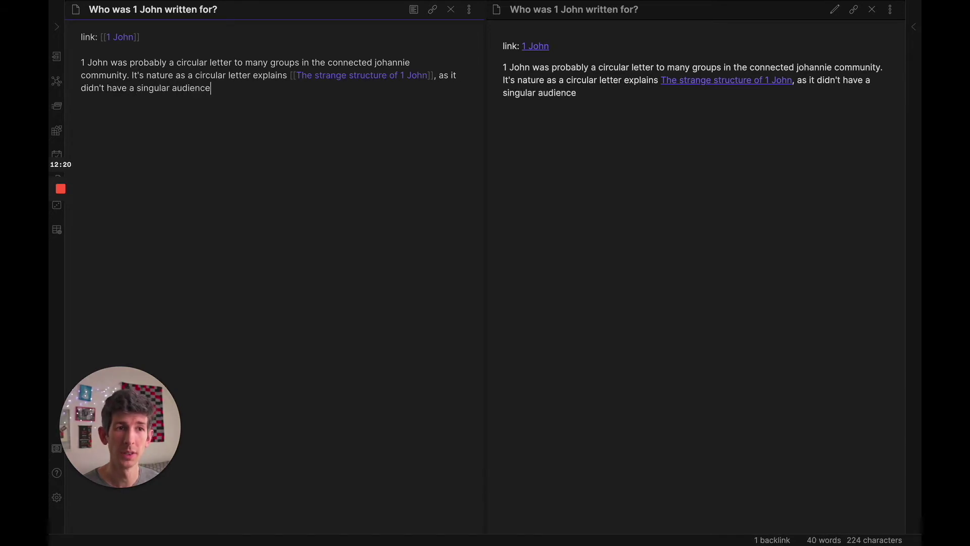
pyautogui.write('. ')
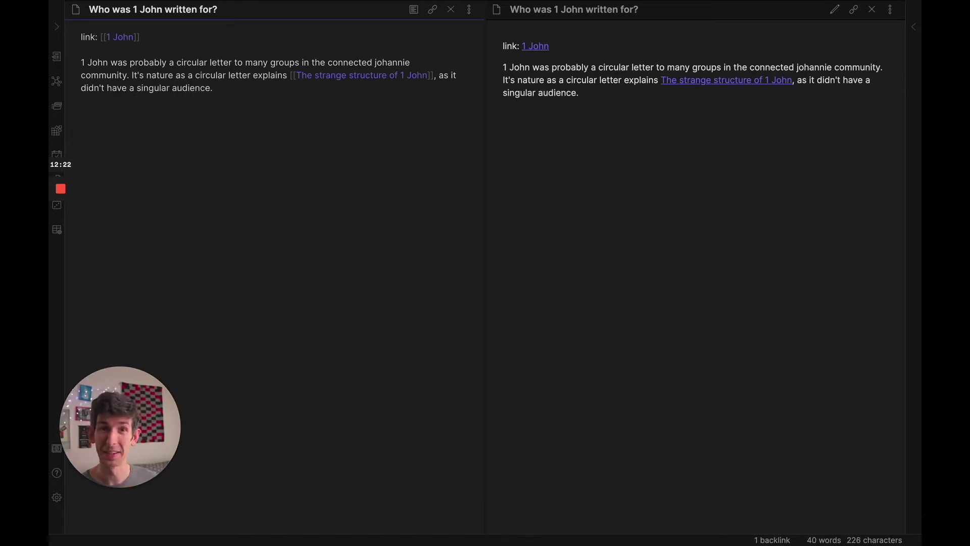
pyautogui.write('m')
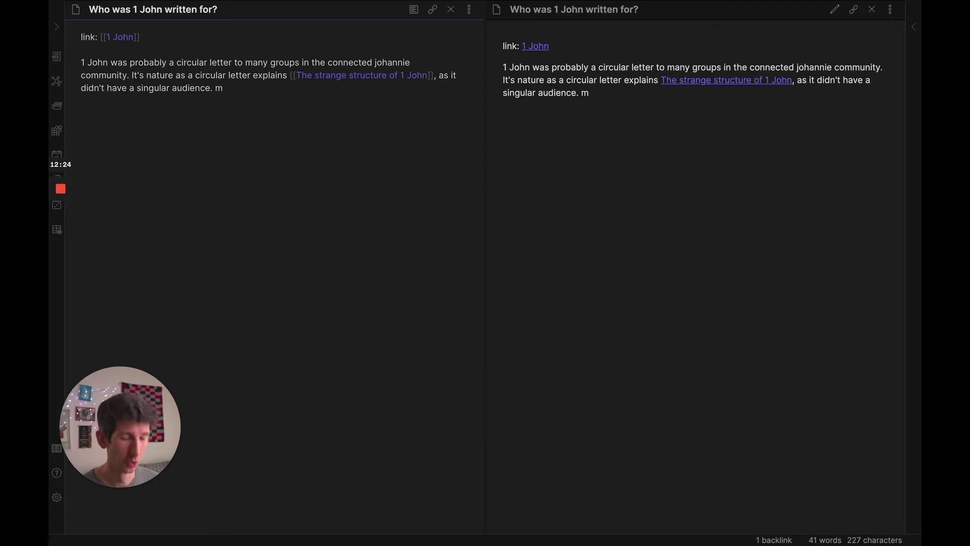
pyautogui.press('BackSpace')
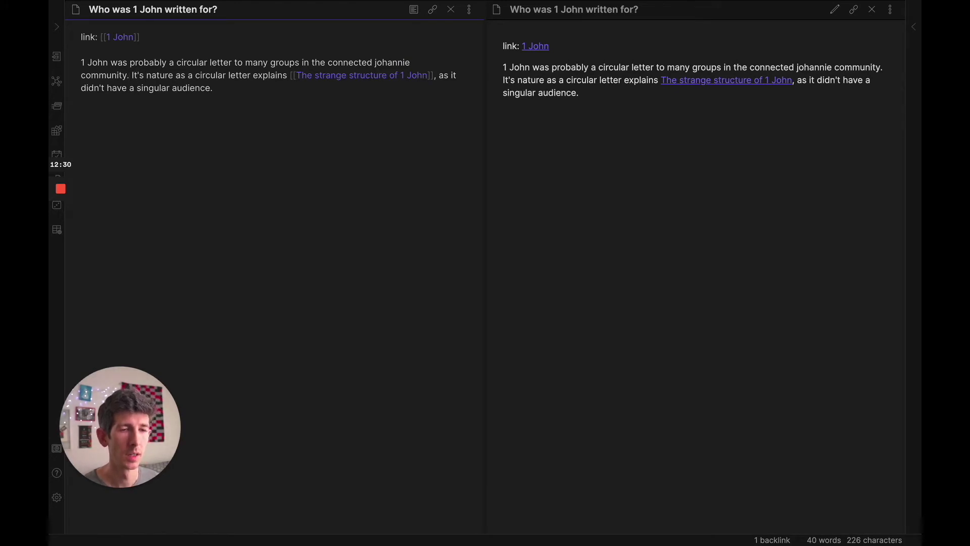
# Insert the unfinished sentence "The issue the writer was address was" before "It's nature as a circular letter"
pyautogui.click(131, 75)
pyautogui.write('[[')
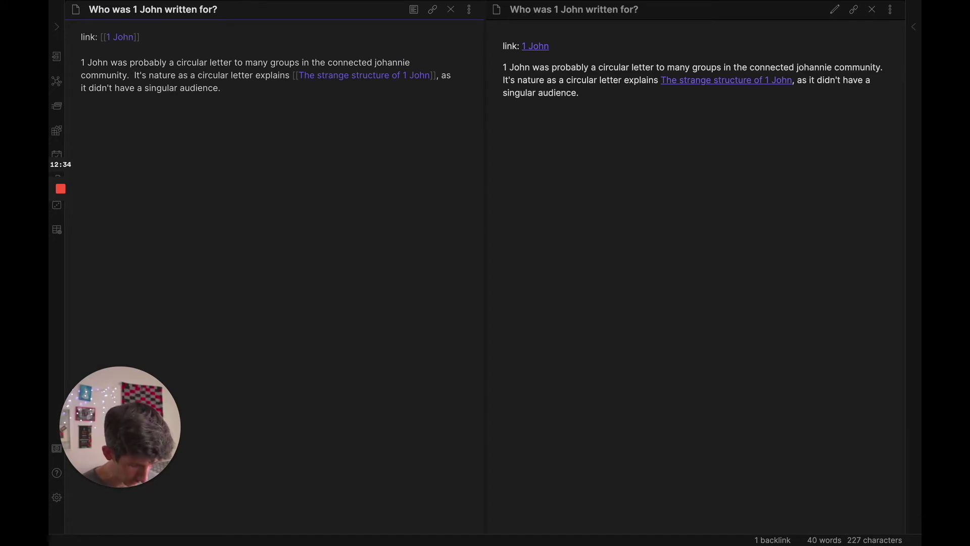
pyautogui.write('The')
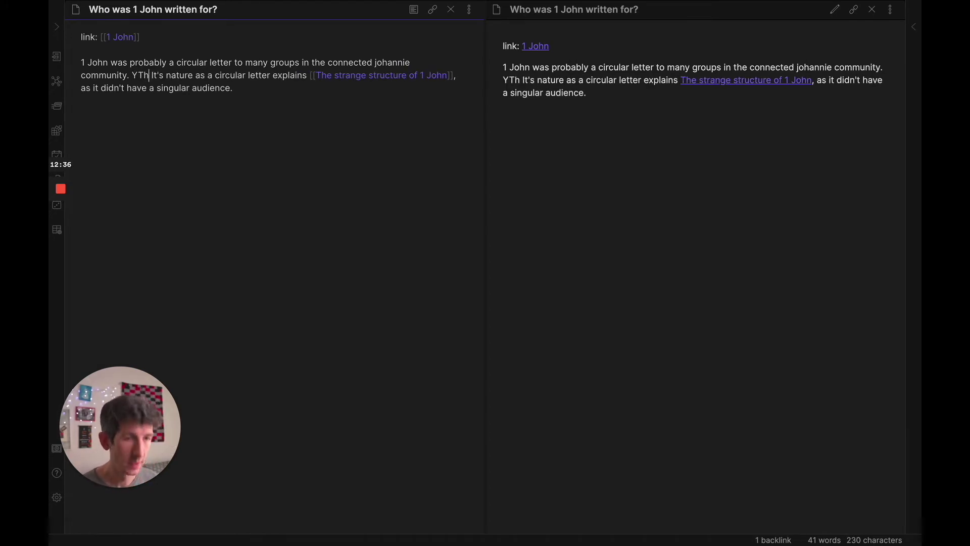
pyautogui.press('BackSpace')
pyautogui.press('BackSpace')
pyautogui.write('he issue j')
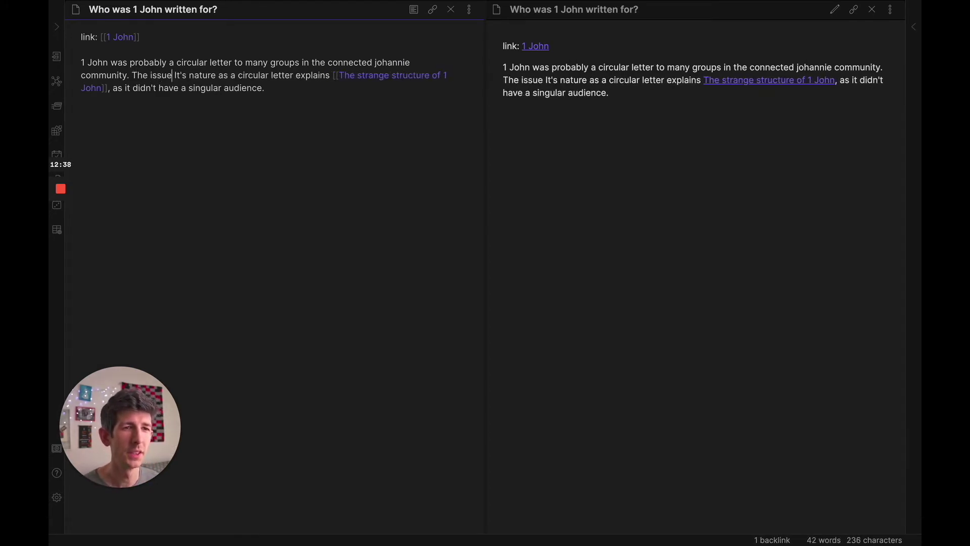
pyautogui.press('BackSpace')
pyautogui.write('the writer ')
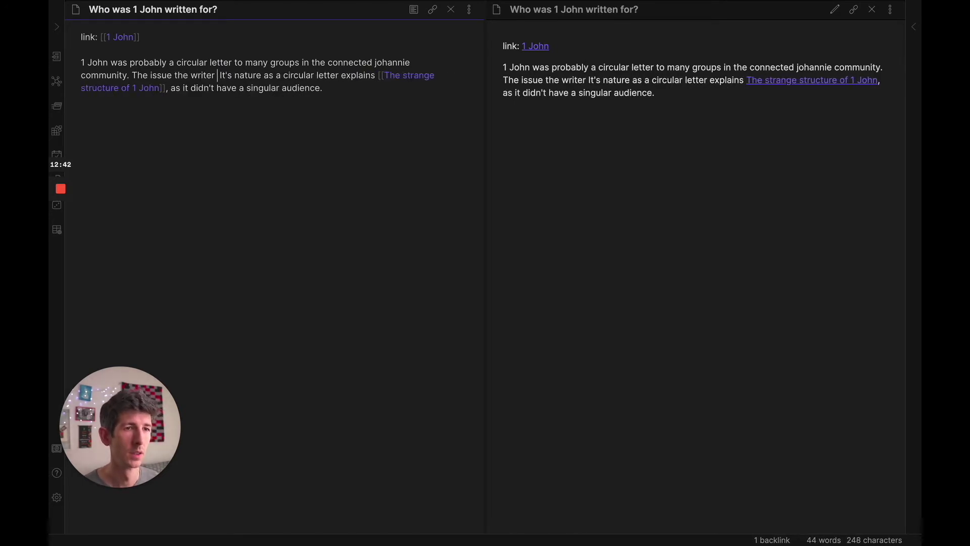
pyautogui.write('was addre')
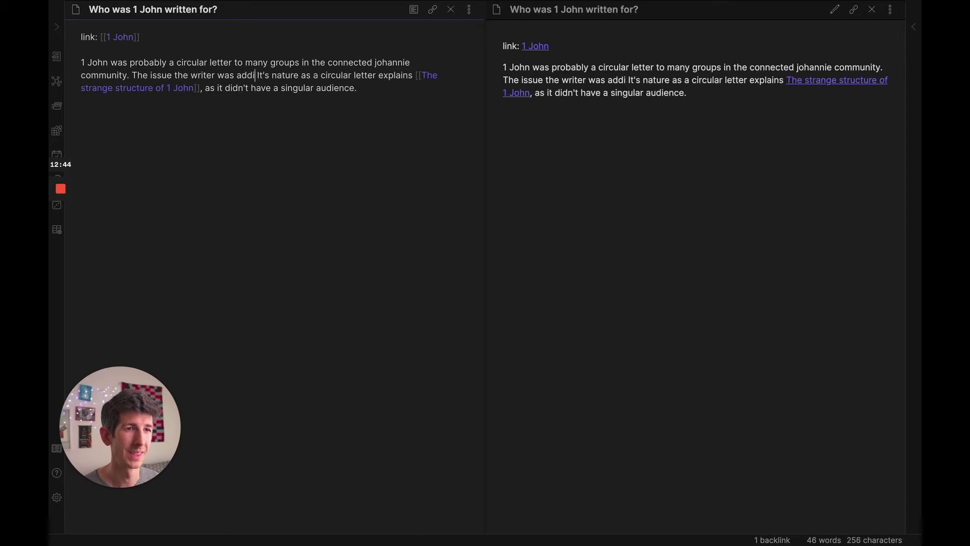
pyautogui.write('ss was ')
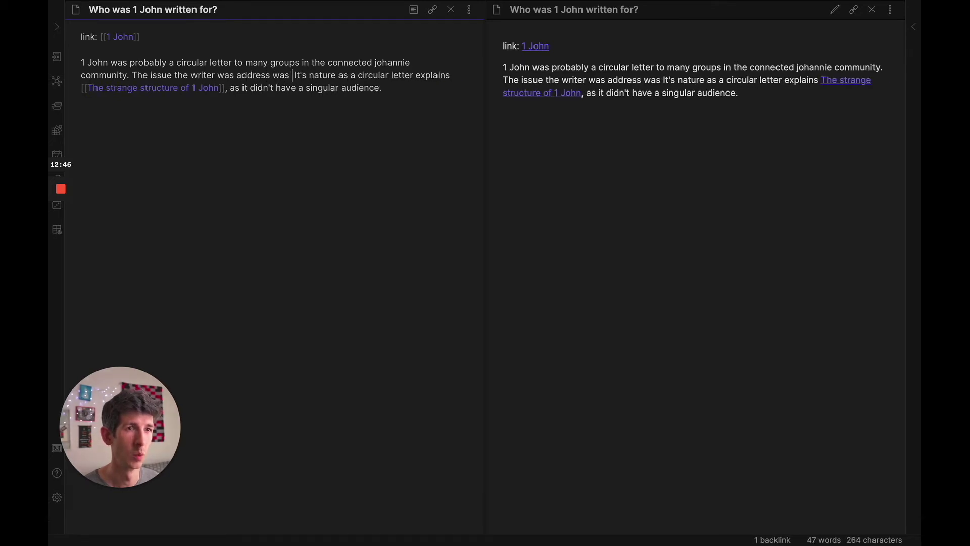
pyautogui.write('[[')
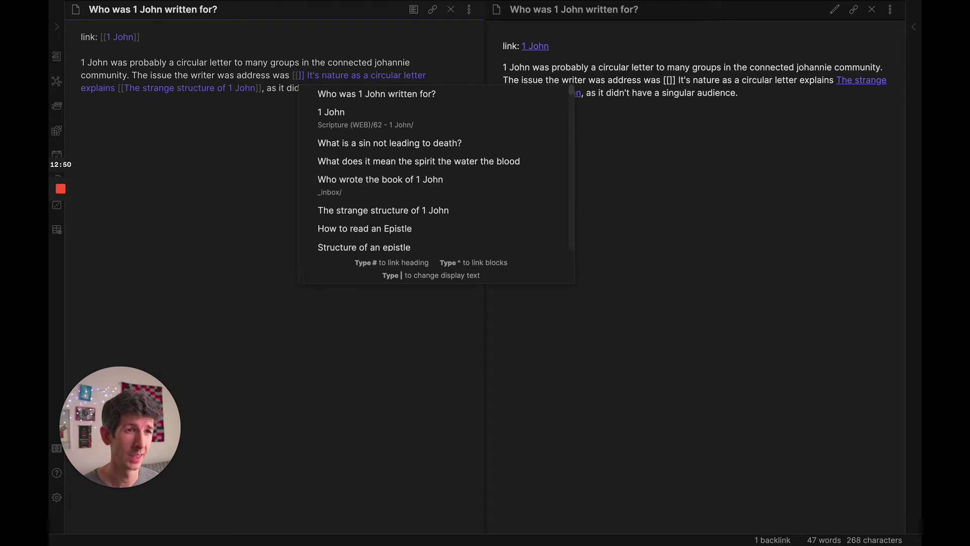
pyautogui.press('BackSpace')
pyautogui.press('BackSpace')
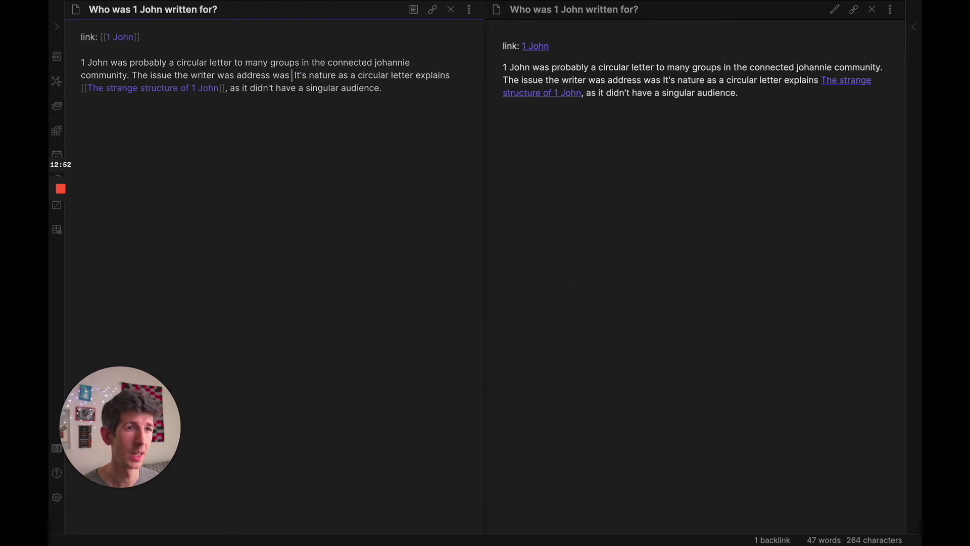
# Split the sentence starting "It's nature as a circular letter" into its own paragraph, separated by a blank line
pyautogui.press('Return')
pyautogui.press('Return')
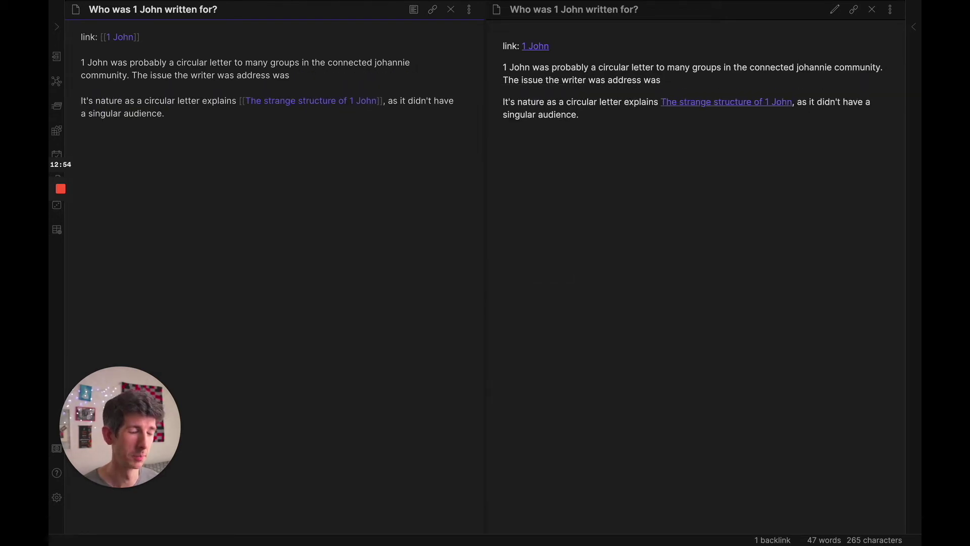
# Open the linked 1 John note, review its questions, structure, themes and application sections, and return to the "Who was 1 John written for?" note
pyautogui.keyDown('ctrl'); pyautogui.click(121, 37); pyautogui.keyUp('ctrl')
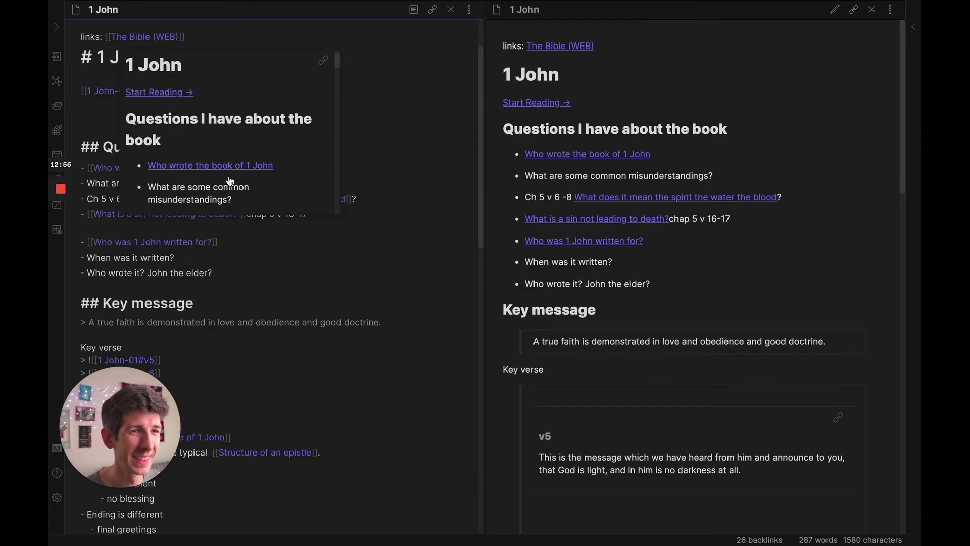
pyautogui.scroll(-5, 264, 225)
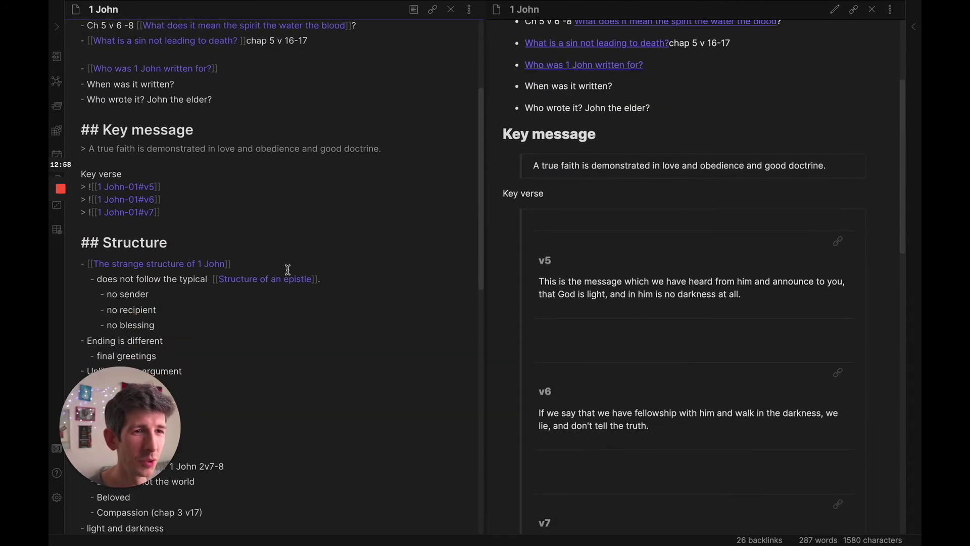
pyautogui.scroll(-10, 288, 269)
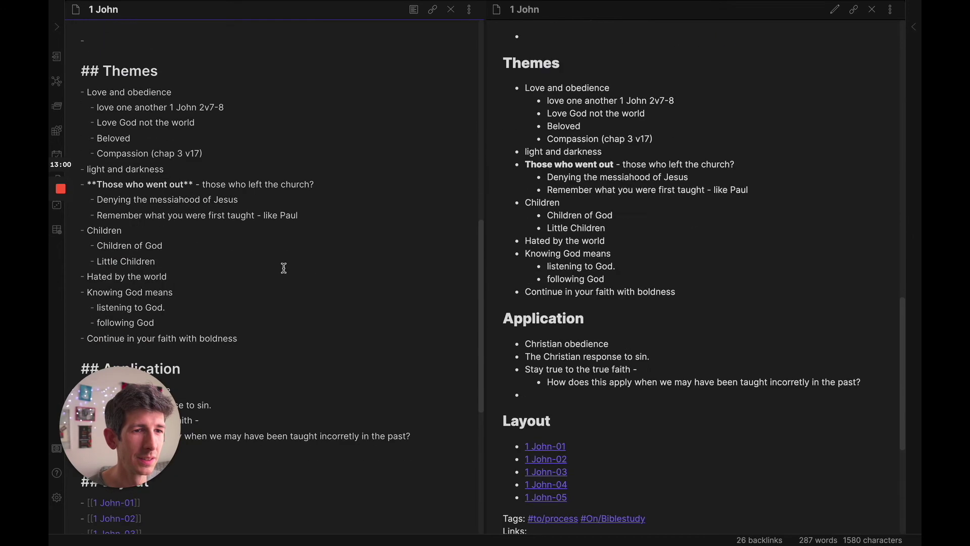
pyautogui.scroll(-7, 284, 268)
pyautogui.scroll(-2, 283, 226)
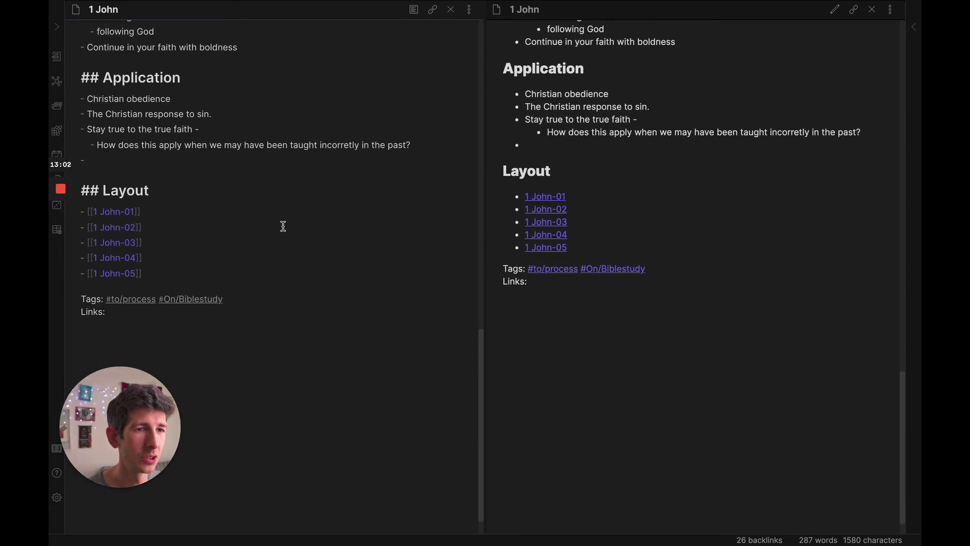
pyautogui.scroll(-1, 125, 147)
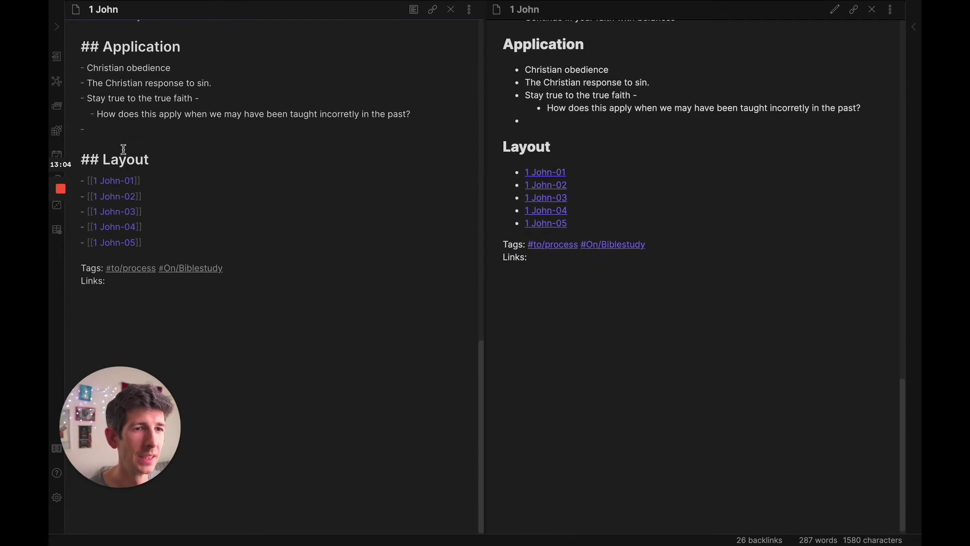
pyautogui.scroll(15, 226, 159)
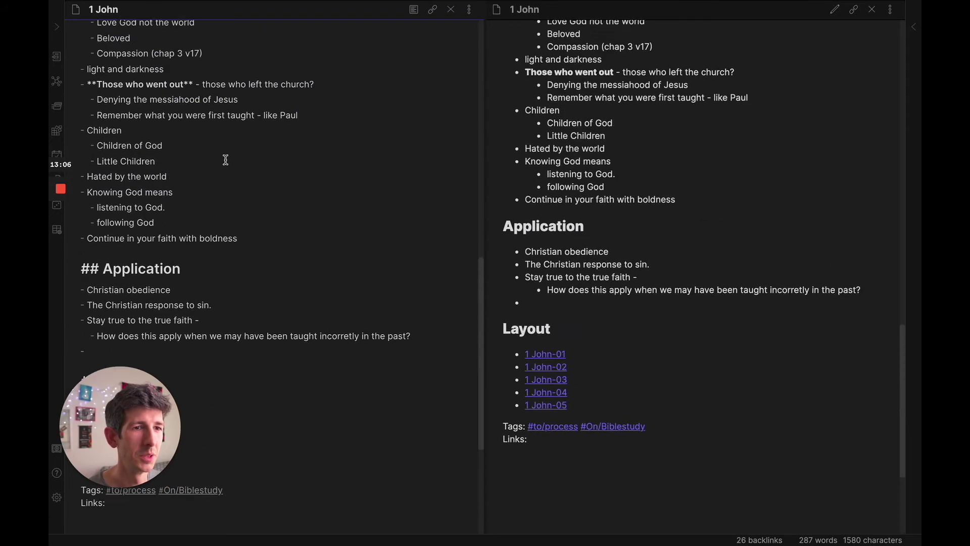
pyautogui.scroll(7, 226, 160)
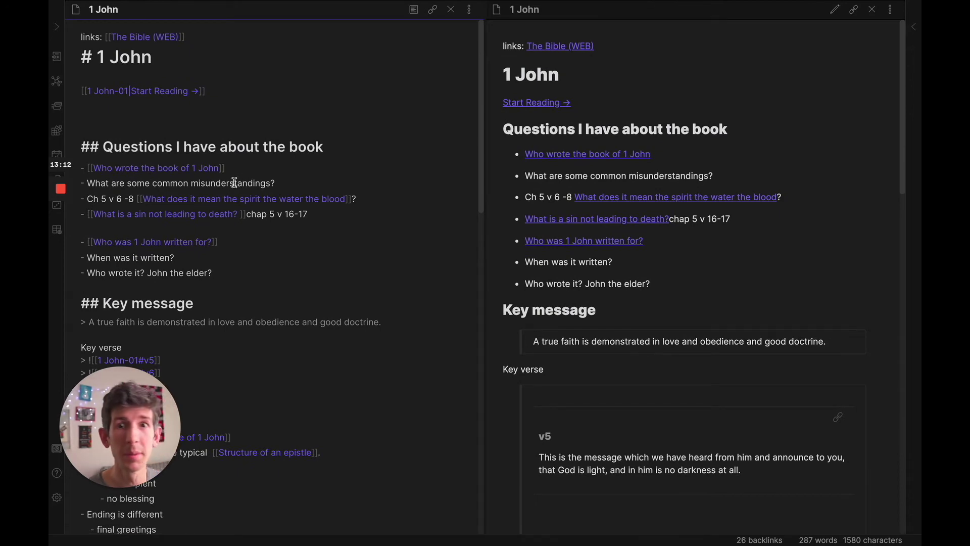
pyautogui.scroll(-2, 238, 190)
pyautogui.scroll(-5, 222, 202)
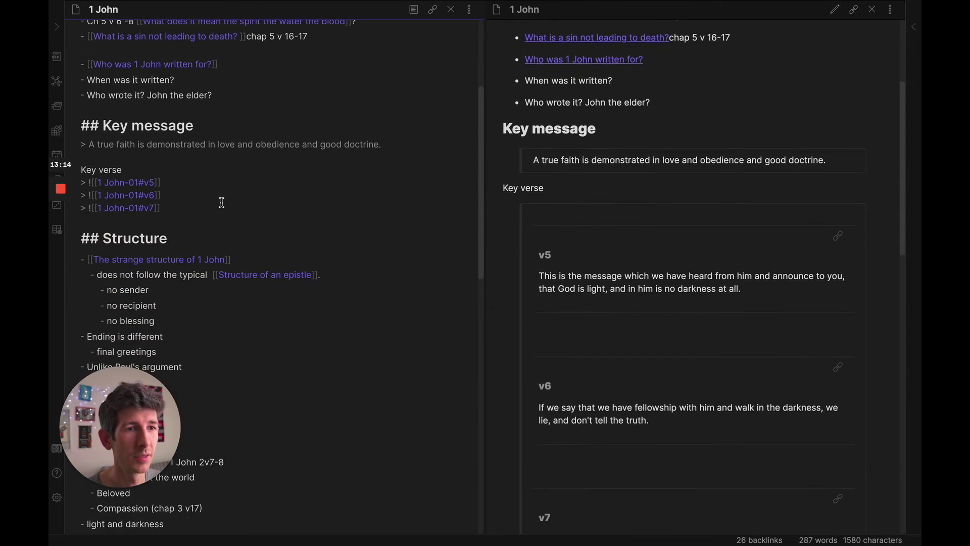
pyautogui.scroll(3, 239, 198)
pyautogui.scroll(3, 239, 198)
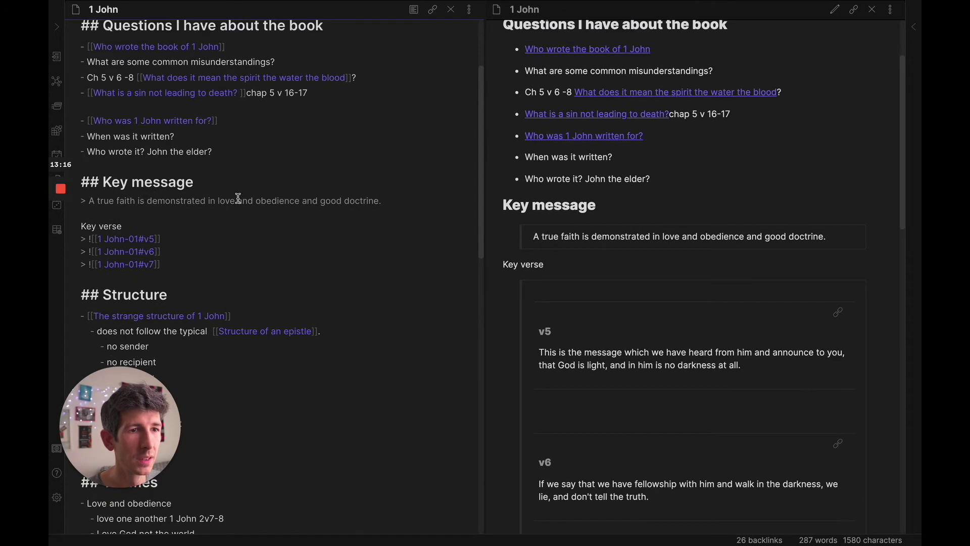
pyautogui.keyDown('ctrl'); pyautogui.click(192, 163); pyautogui.keyUp('ctrl')
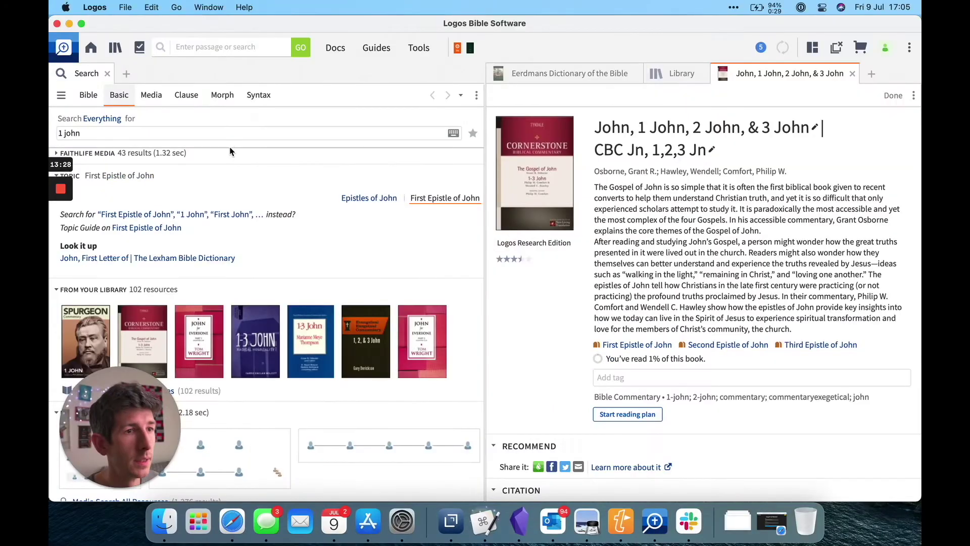
# In Logos Bible Software, read the 1 John section of the Eerdmans Dictionary of the Bible about the crisis in the Johannine community
pyautogui.click(570, 73)
pyautogui.scroll(3, 687, 395)
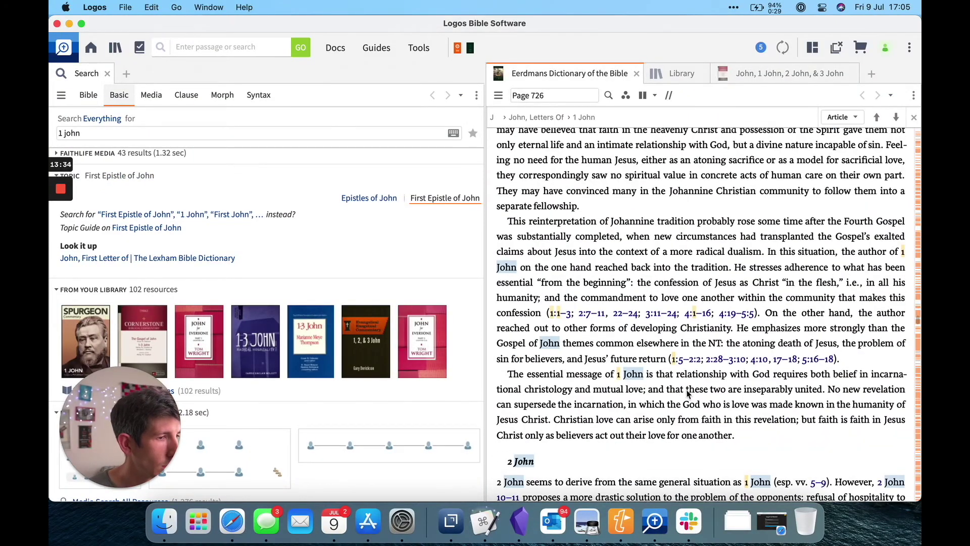
pyautogui.scroll(5, 687, 394)
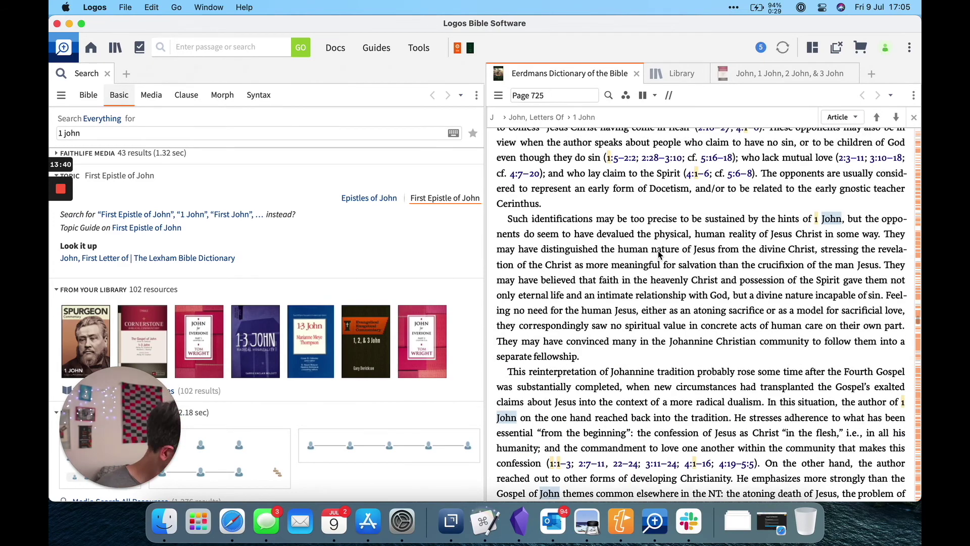
pyautogui.scroll(2, 659, 255)
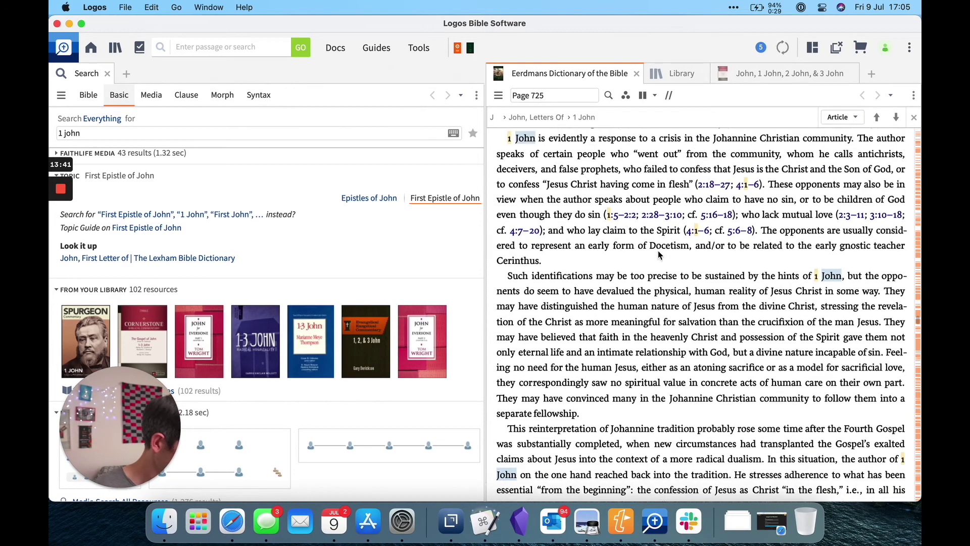
# Switch back to Obsidian and resume editing the "Who was 1 John written for?" note after "The issue the writer was address was"
pyautogui.hotkey('ctrl', 'Right')
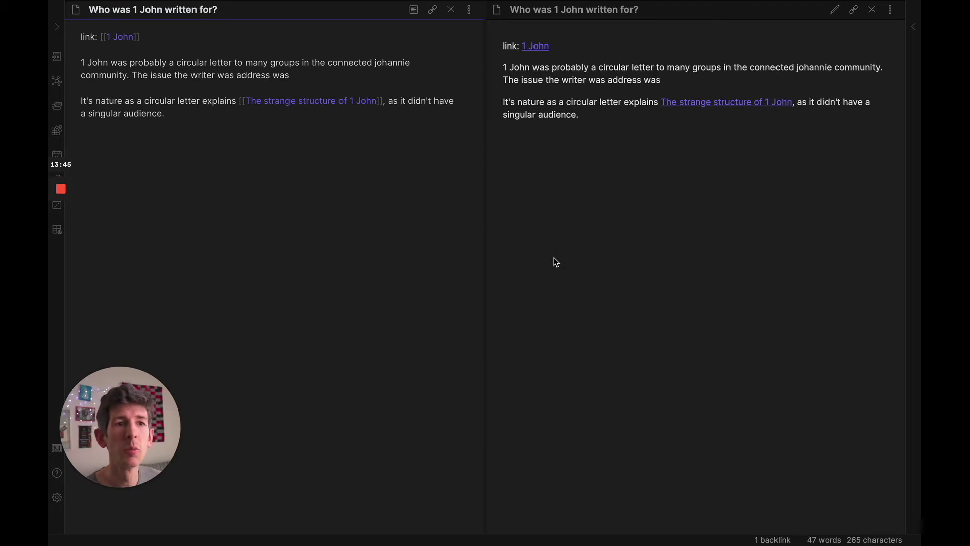
pyautogui.click(384, 73)
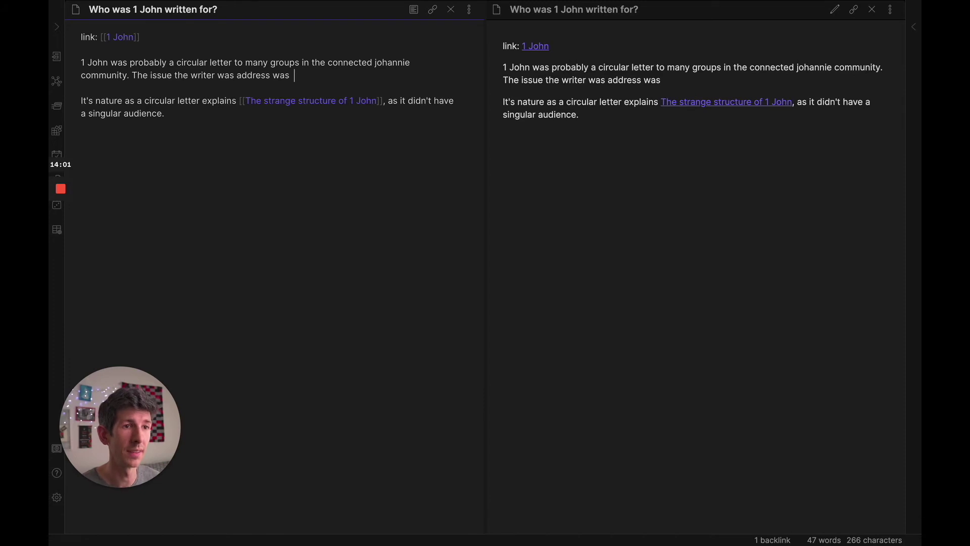
pyautogui.write('[[')
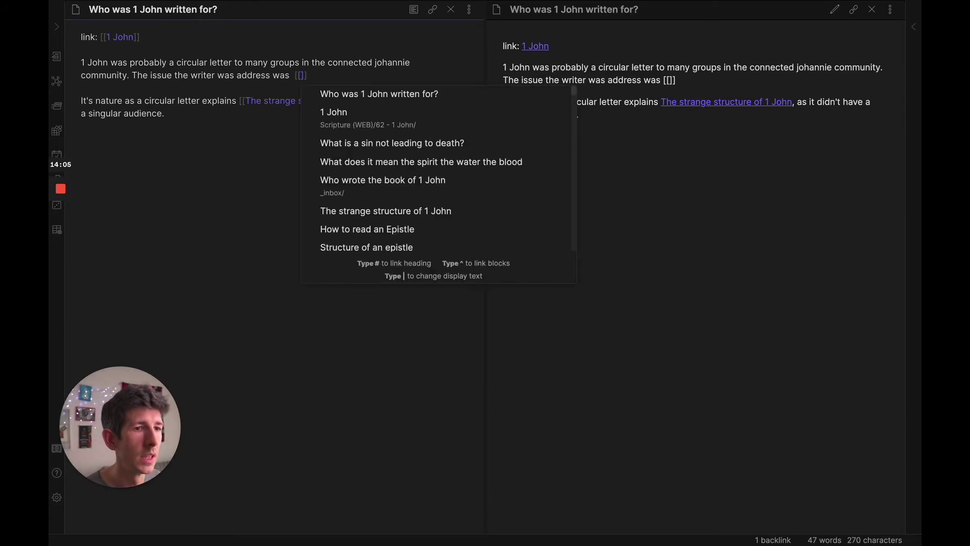
pyautogui.write('leav')
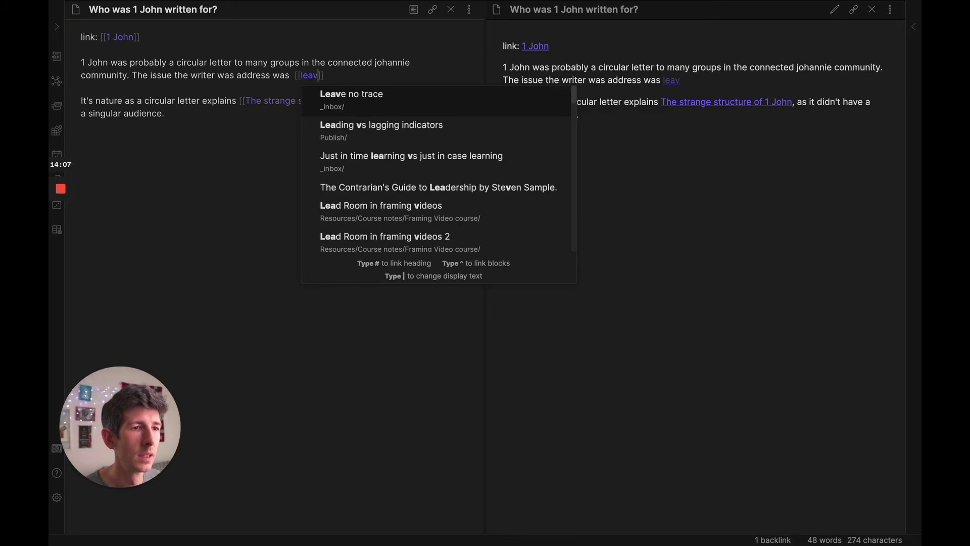
pyautogui.write('ing the c')
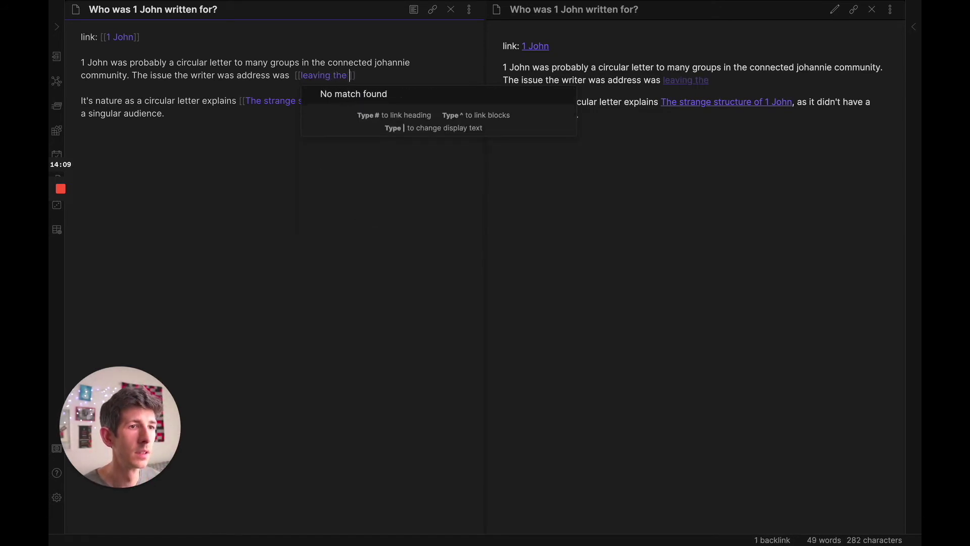
pyautogui.press('BackSpace')
pyautogui.press('BackSpace')
pyautogui.press('BackSpace')
pyautogui.press('BackSpace')
pyautogui.press('BackSpace')
pyautogui.press('BackSpace')
pyautogui.press('BackSpace')
pyautogui.press('BackSpace')
pyautogui.press('BackSpace')
pyautogui.press('BackSpace')
pyautogui.press('BackSpace')
pyautogui.press('BackSpace')
pyautogui.press('BackSpace')
pyautogui.press('BackSpace')
pyautogui.press('BackSpace')
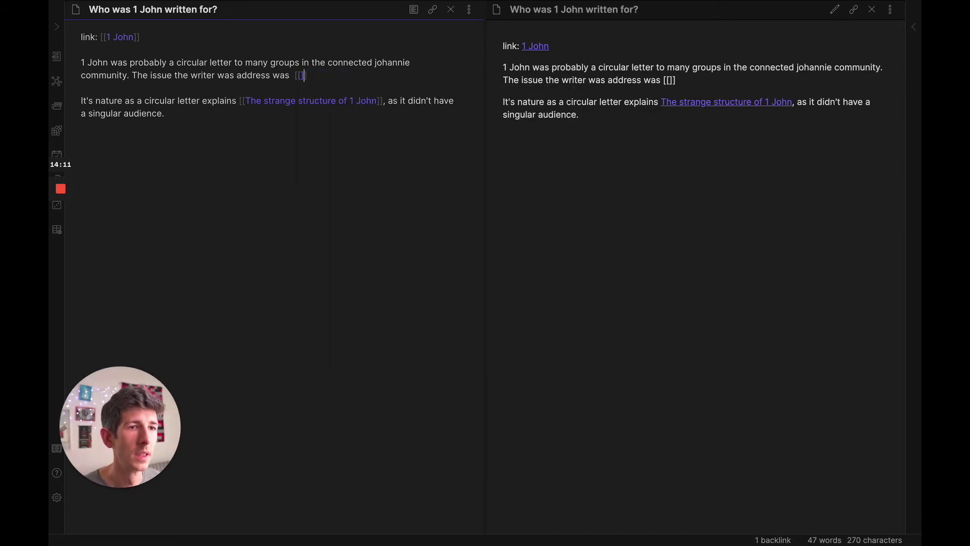
pyautogui.press('BackSpace')
pyautogui.write('about')
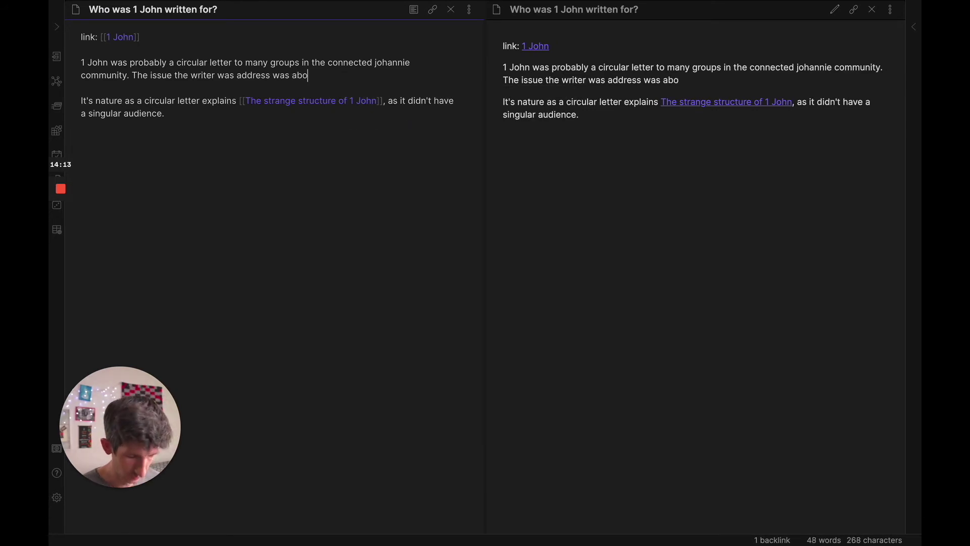
pyautogui.press('BackSpace')
pyautogui.press('BackSpace')
pyautogui.press('BackSpace')
pyautogui.press('BackSpace')
pyautogui.press('BackSpace')
pyautogui.press('BackSpace')
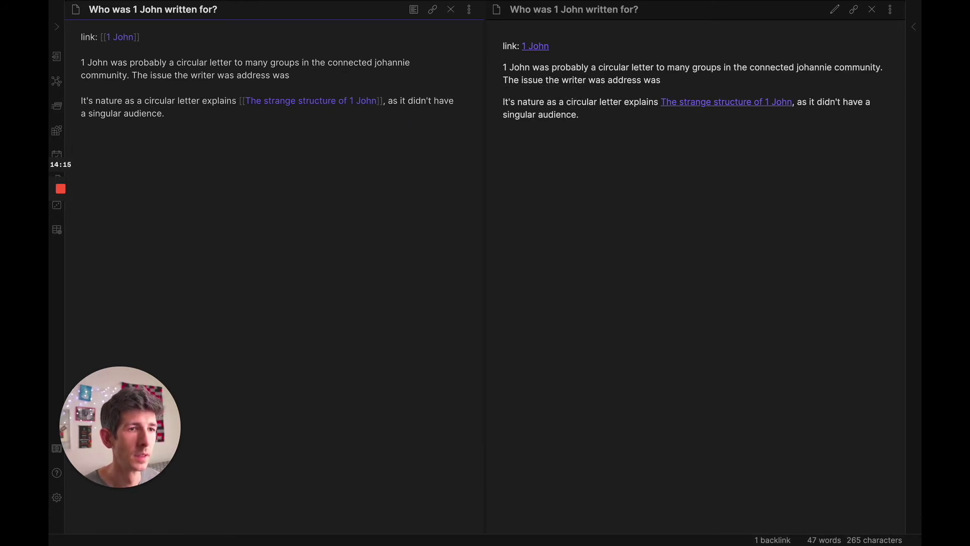
# Continue the sentence about the writer's issue with "addressing the members who were leaving the community"
pyautogui.write('addressing the m')
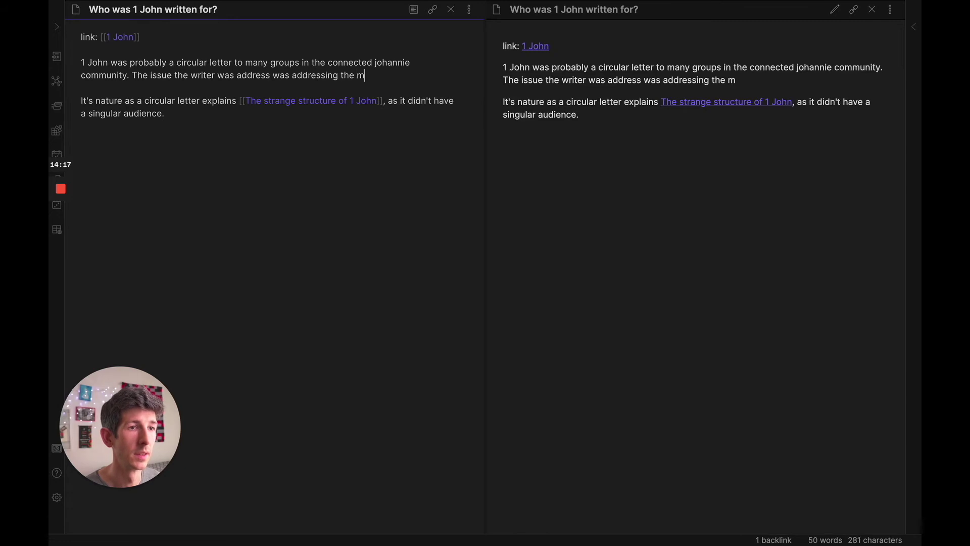
pyautogui.write('embers of th c')
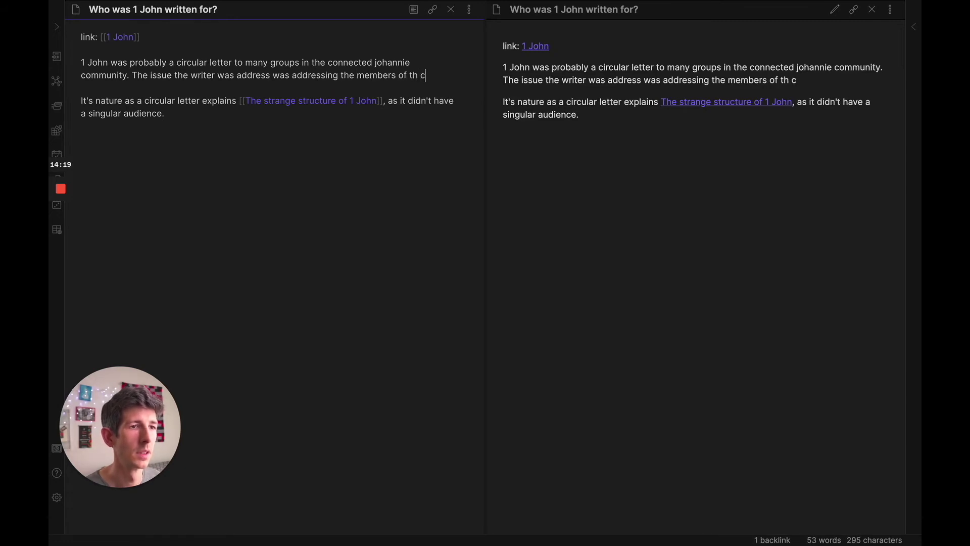
pyautogui.press('BackSpace')
pyautogui.press('BackSpace')
pyautogui.write('e commu')
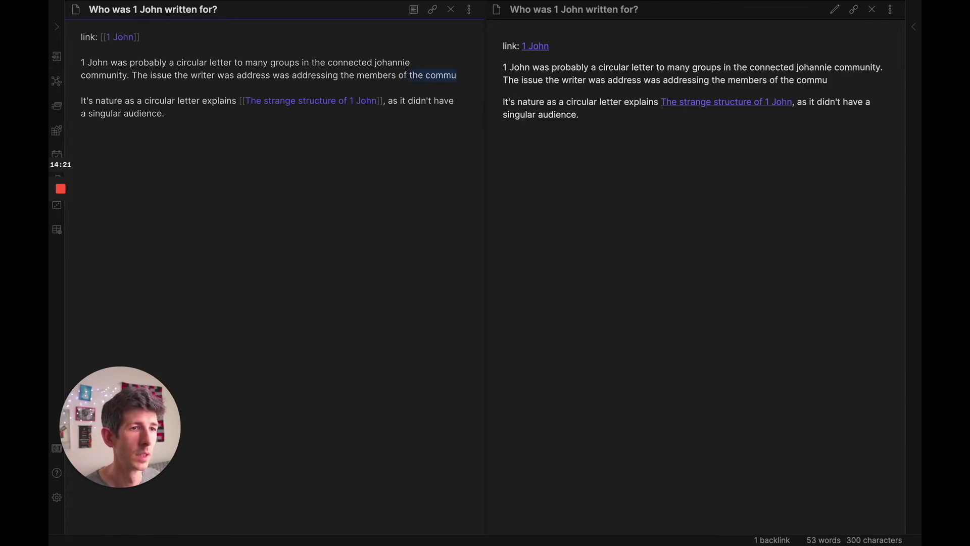
pyautogui.write('who were le')
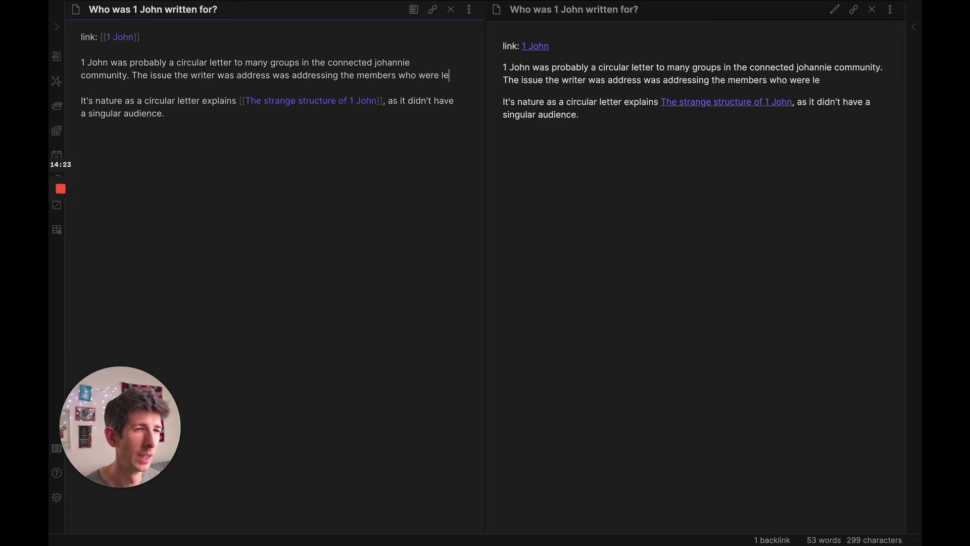
pyautogui.write('aving the communi')
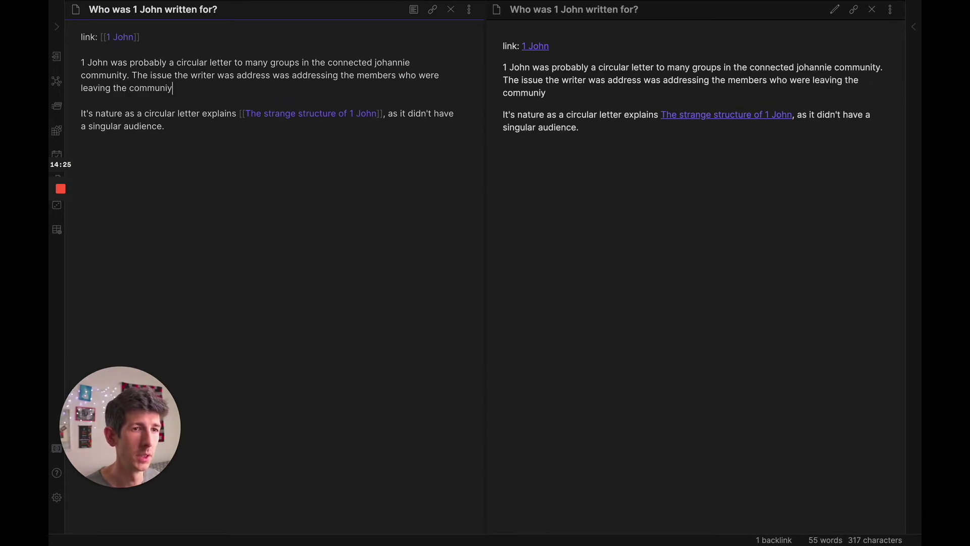
pyautogui.write('ty di')
pyautogui.press('BackSpace')
pyautogui.write('ue')
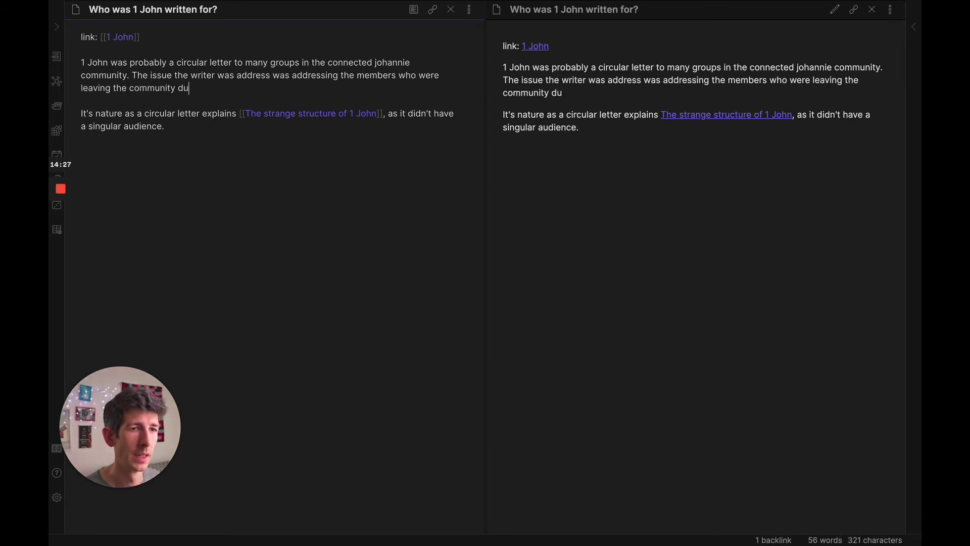
pyautogui.press('BackSpace')
pyautogui.press('BackSpace')
pyautogui.press('BackSpace')
# Finish the sentence with "and had been persuaded of different beliefs." and start another one with "This is"
pyautogui.write('and h')
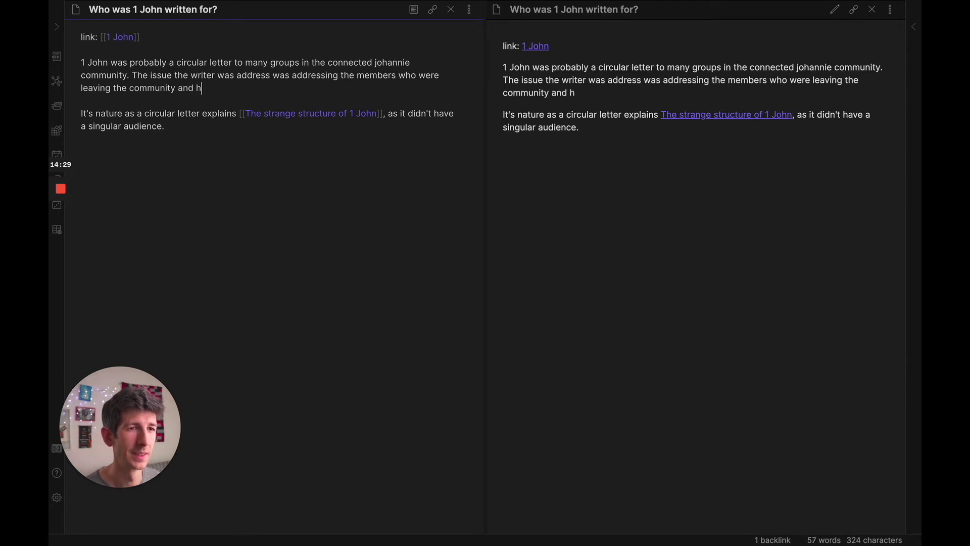
pyautogui.write('ad been persuaded of')
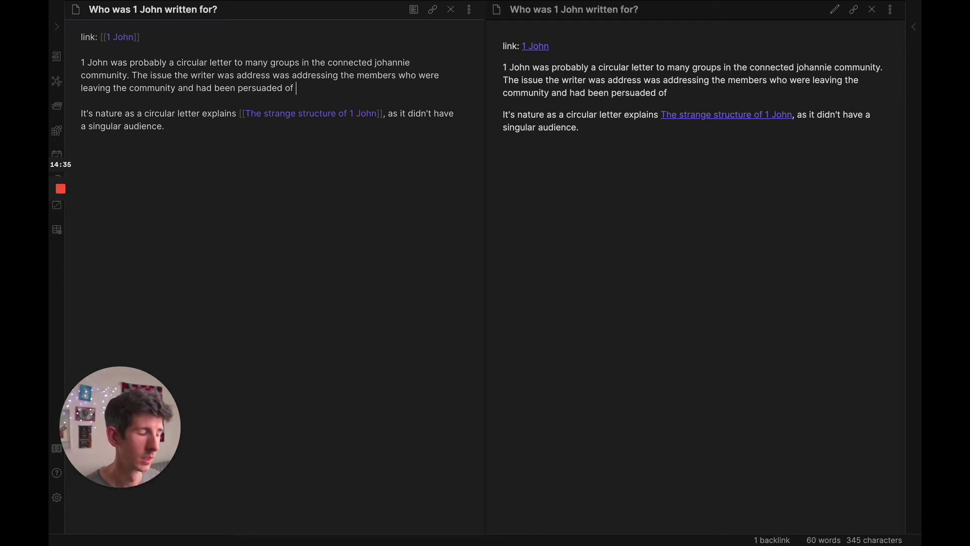
pyautogui.write('different be;ie')
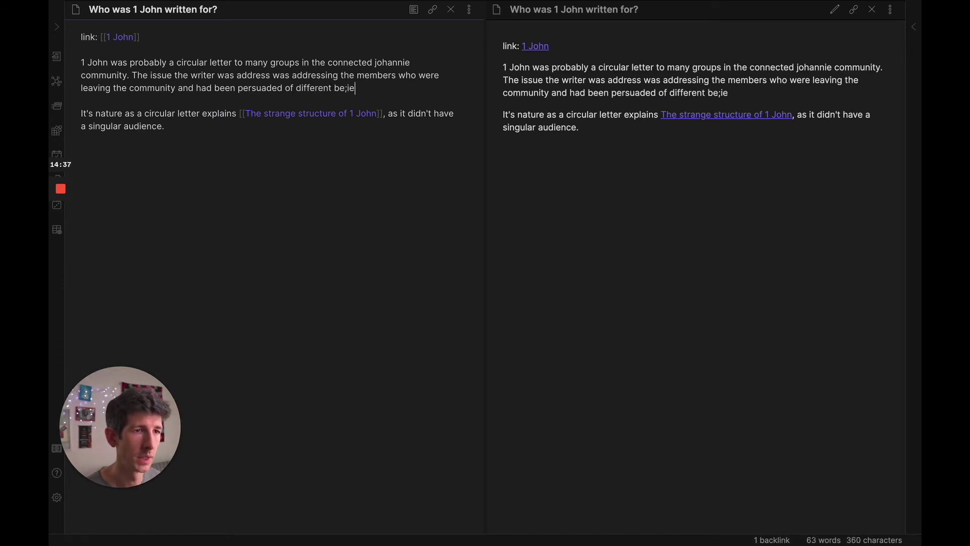
pyautogui.press('BackSpace')
pyautogui.press('BackSpace')
pyautogui.press('BackSpace')
pyautogui.write('lieves')
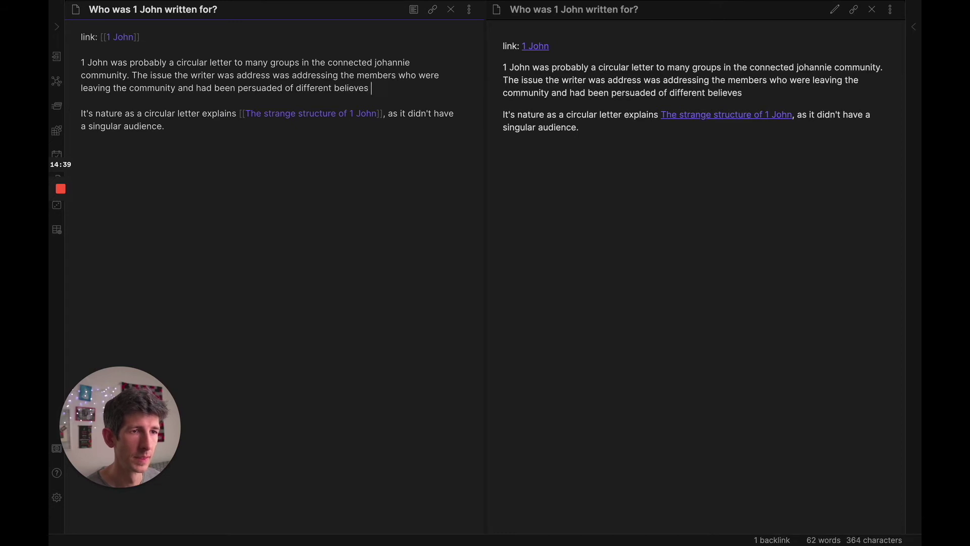
pyautogui.press('BackSpace')
pyautogui.write('. T')
pyautogui.press('BackSpace')
pyautogui.press('BackSpace')
pyautogui.press('BackSpace')
pyautogui.press('BackSpace')
pyautogui.press('BackSpace')
pyautogui.press('BackSpace')
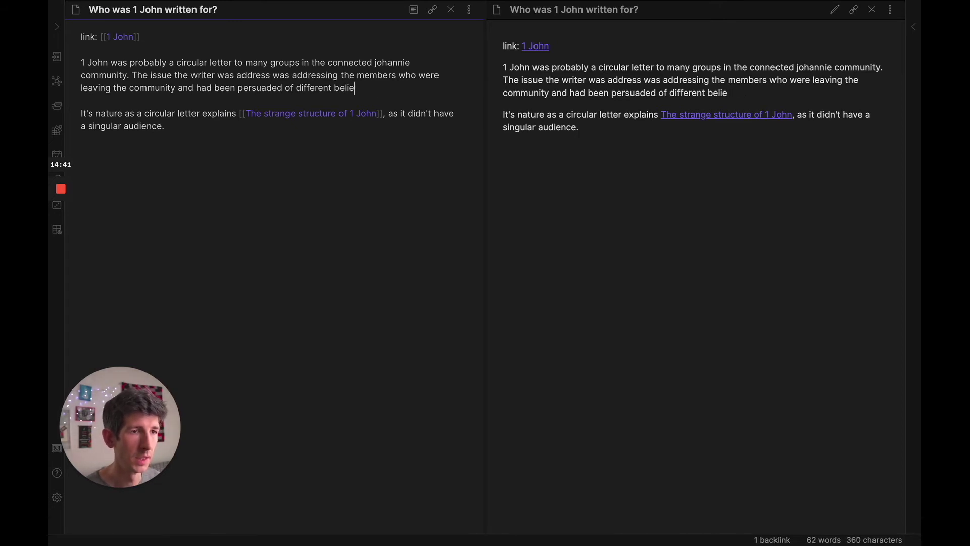
pyautogui.write('fs. This is ad')
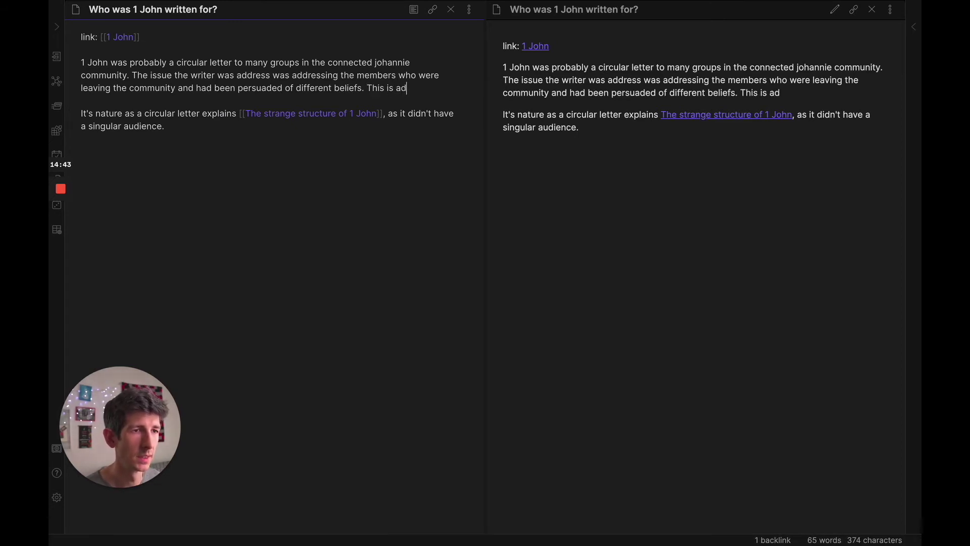
# Continue the sentence beginning "This is" with "brought up in" and an internal link to the 1 John-02 scripture note
pyautogui.press('BackSpace')
pyautogui.press('BackSpace')
pyautogui.write('broughts')
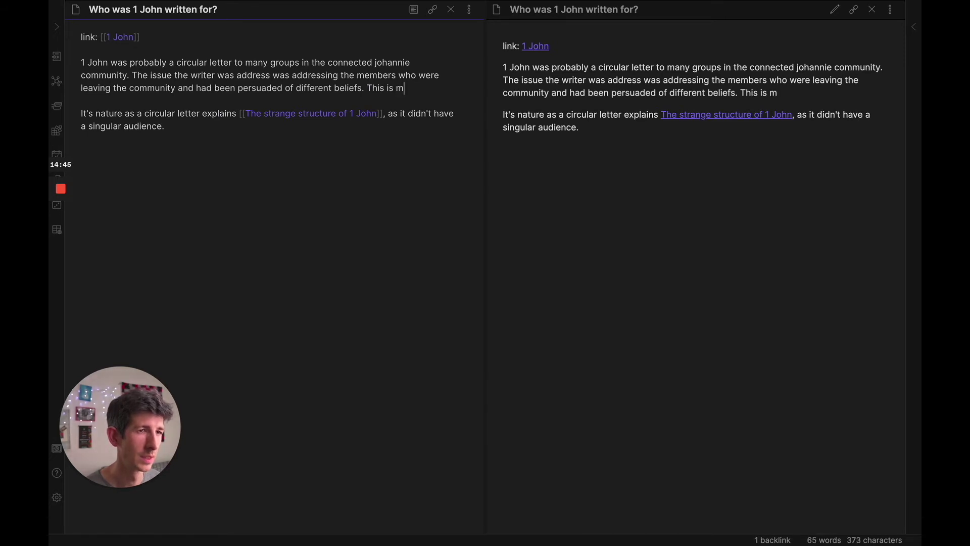
pyautogui.press('BackSpace')
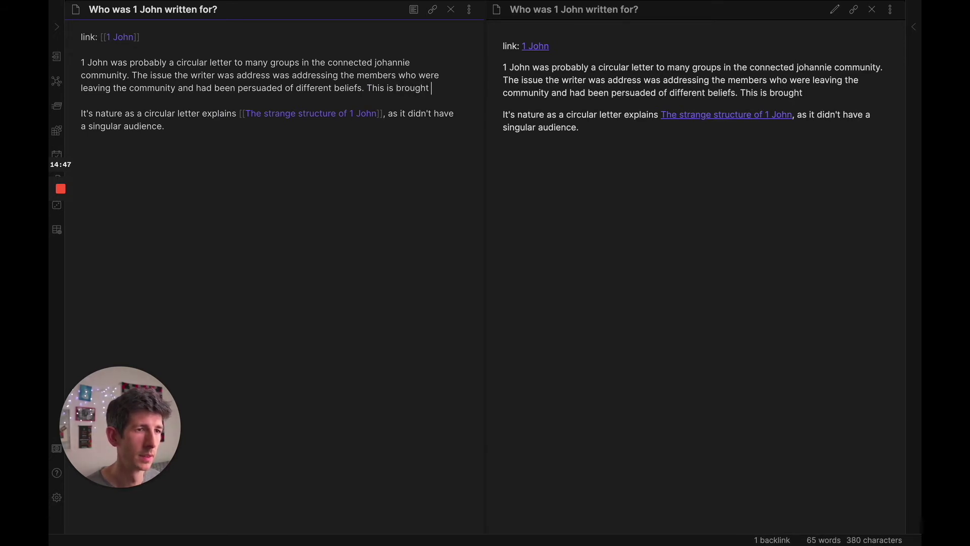
pyautogui.write('up in [[1 joh ')
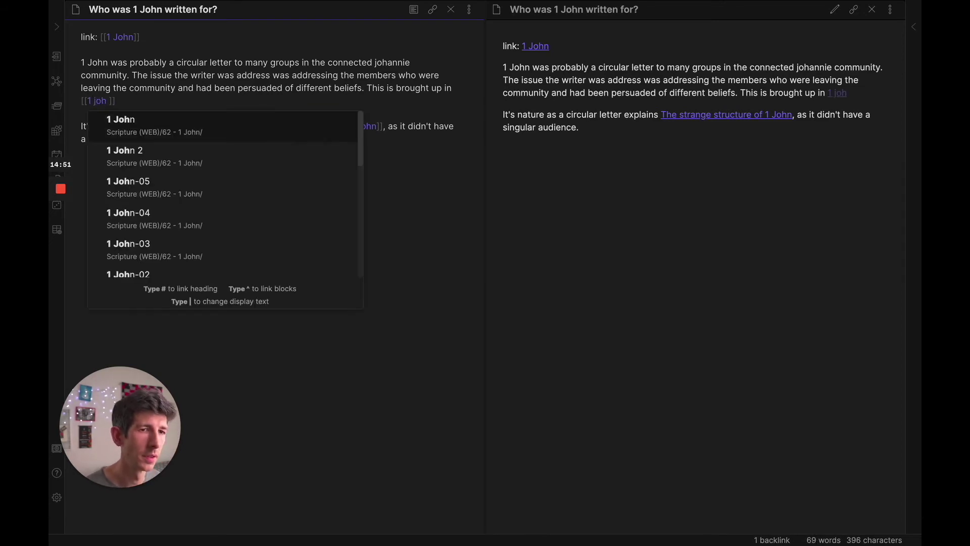
pyautogui.write('n')
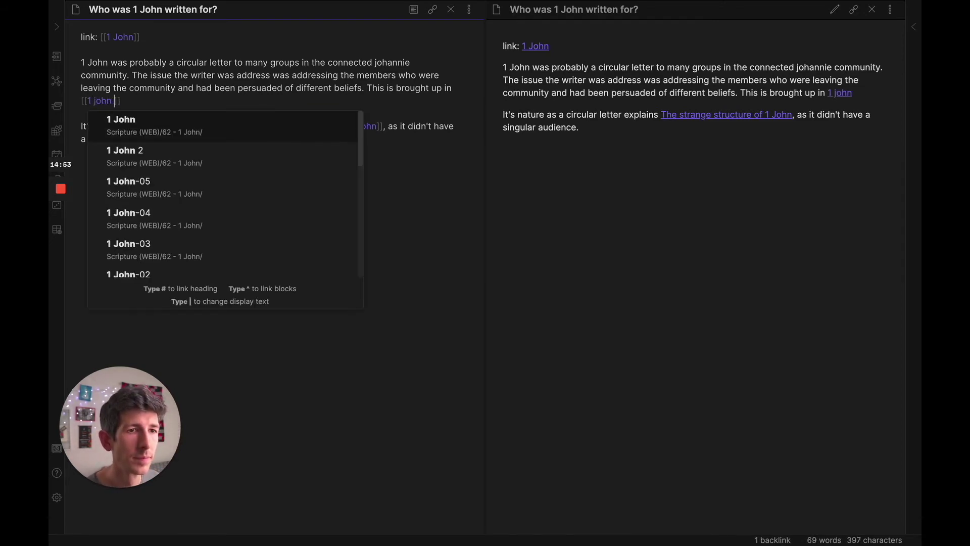
pyautogui.press('BackSpace')
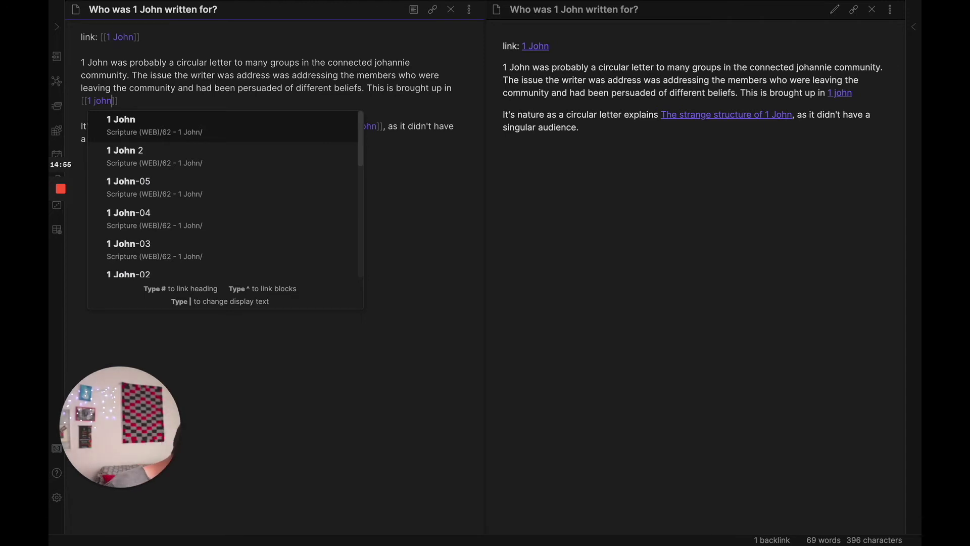
pyautogui.press('Down')
pyautogui.press('Return')
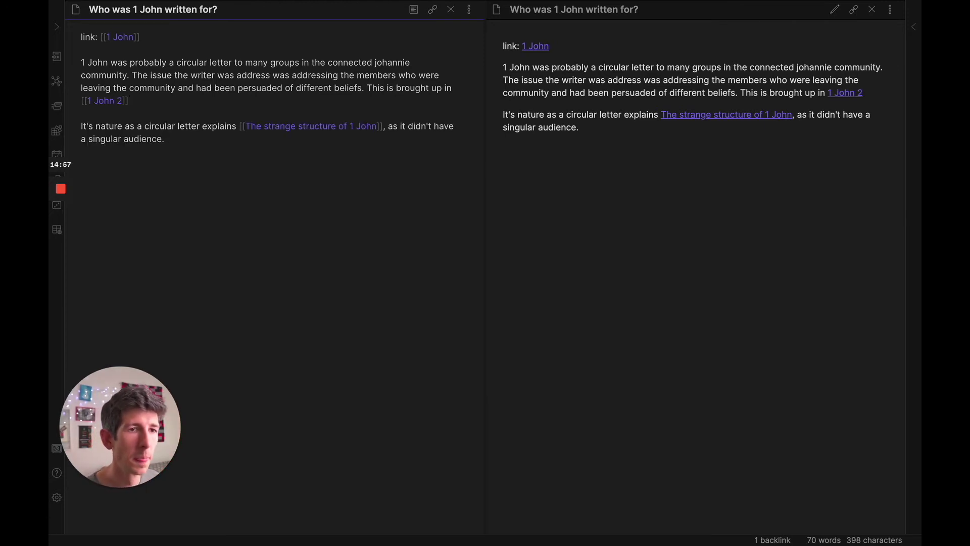
pyautogui.press('BackSpace')
pyautogui.write('-')
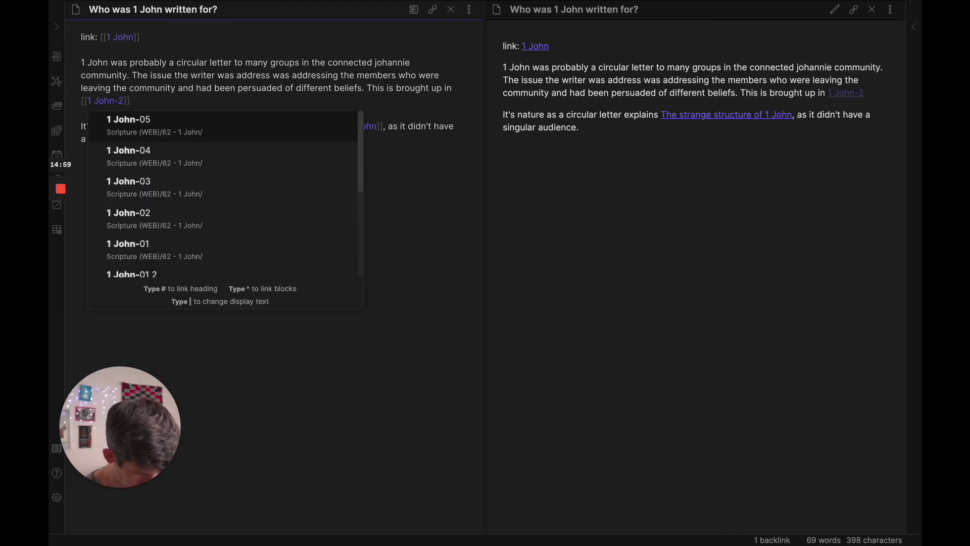
pyautogui.press('Down')
pyautogui.press('Down')
pyautogui.press('Down')
pyautogui.press('Return')
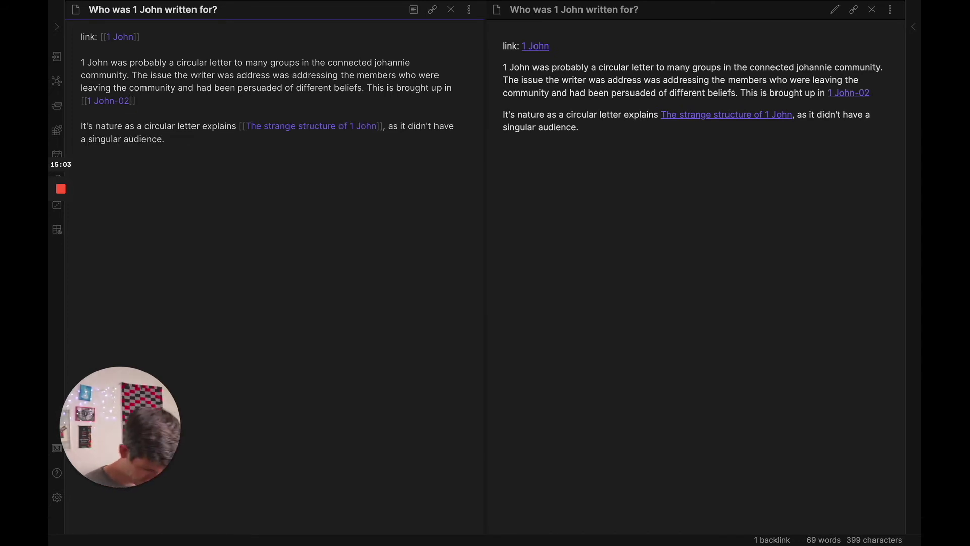
# Point the 1 John-02 link to the verse heading v19
pyautogui.write('#')
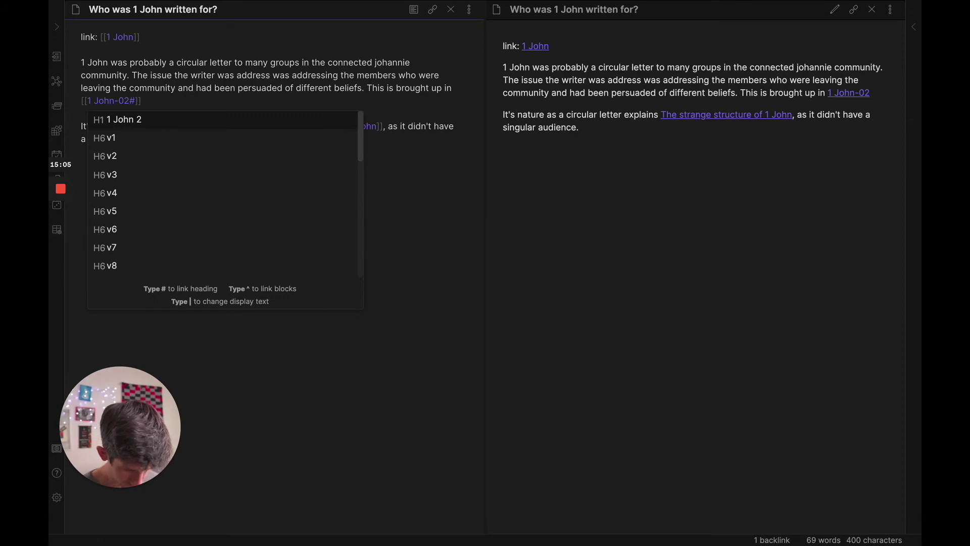
pyautogui.write('18')
pyautogui.press('Return')
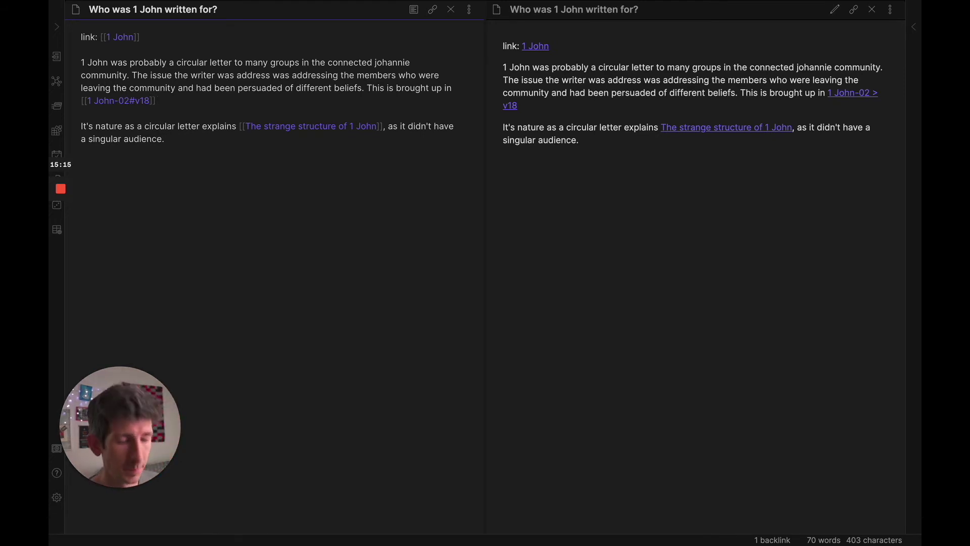
pyautogui.press('BackSpace')
pyautogui.write('9')
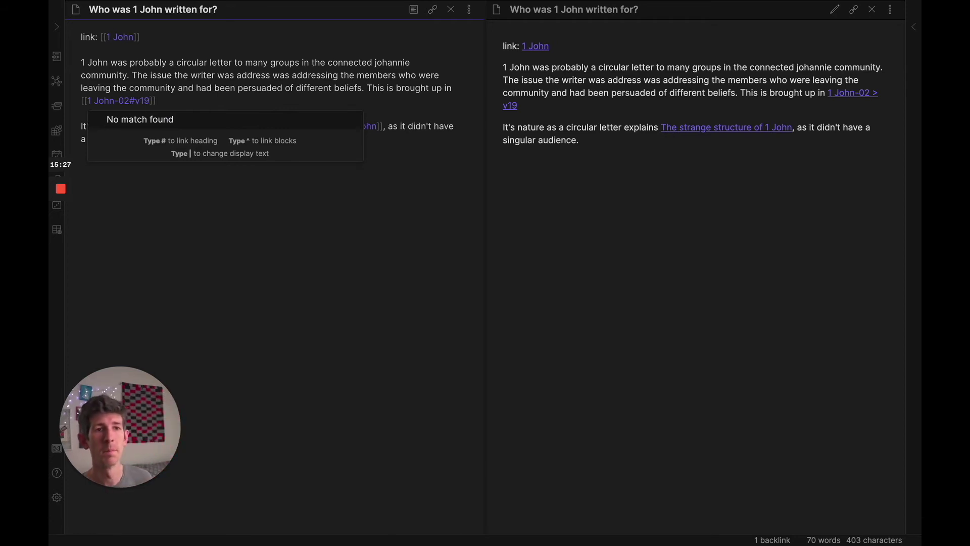
# Add a second scripture link, [[1 John-02#v22]], after the v19 link, separated by a space
pyautogui.press('End')
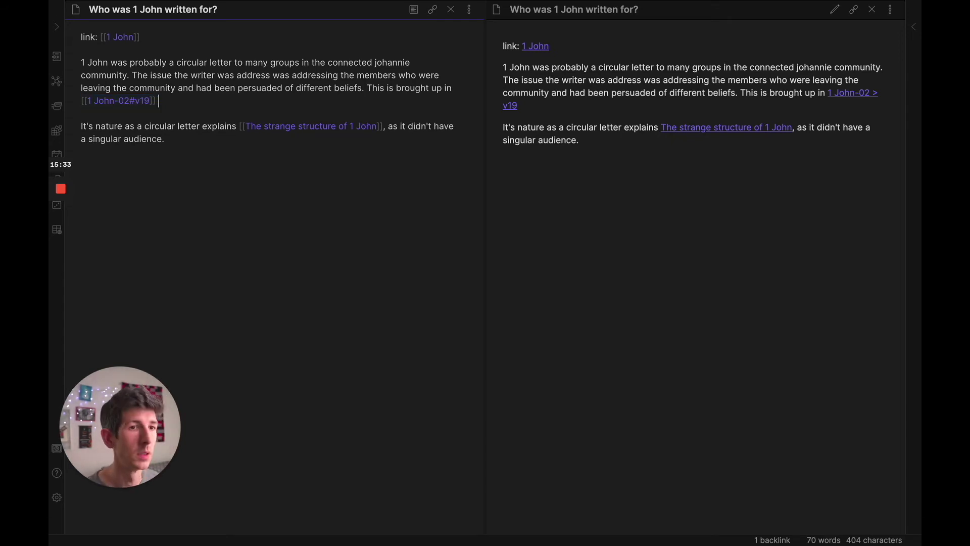
pyautogui.write('[[1 John-02#v19]]')
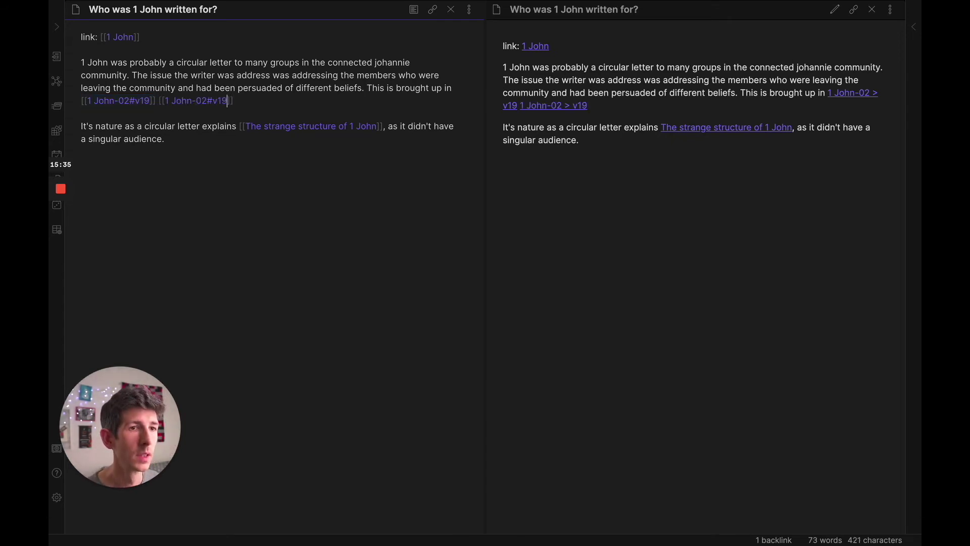
pyautogui.press('BackSpace')
pyautogui.press('BackSpace')
pyautogui.write('22')
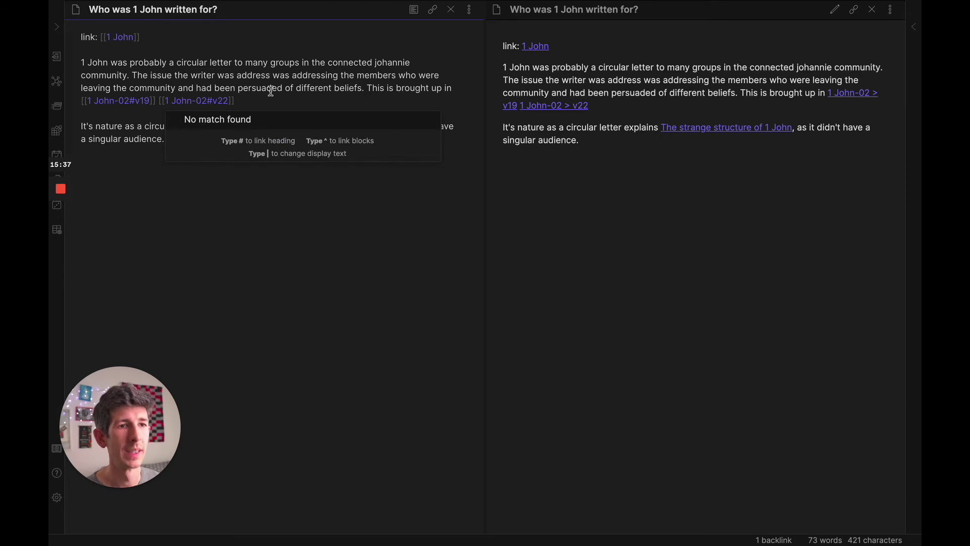
pyautogui.moveTo(227, 98)
pyautogui.press('Escape')
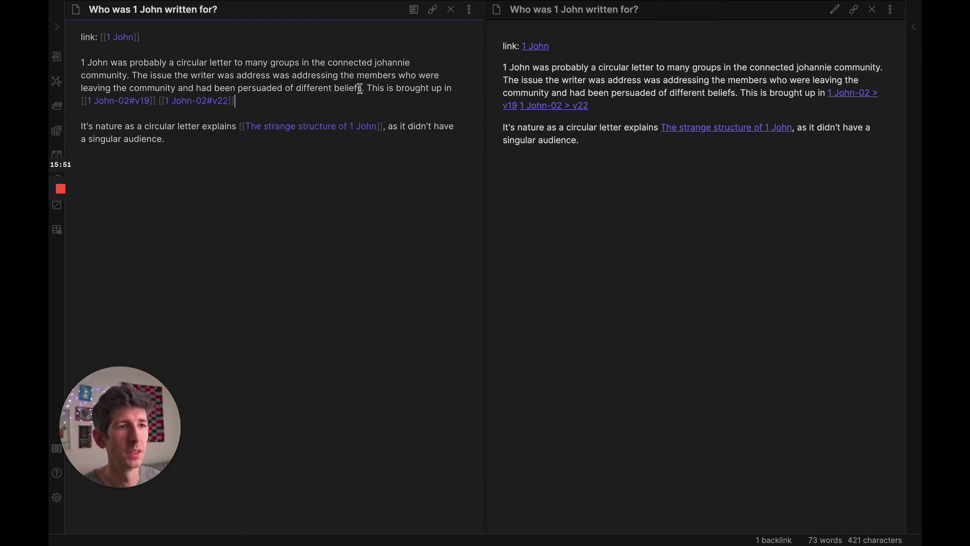
# Split the sentence beginning "The issue the writer" into its own paragraph, separated by a blank line
pyautogui.click(194, 88)
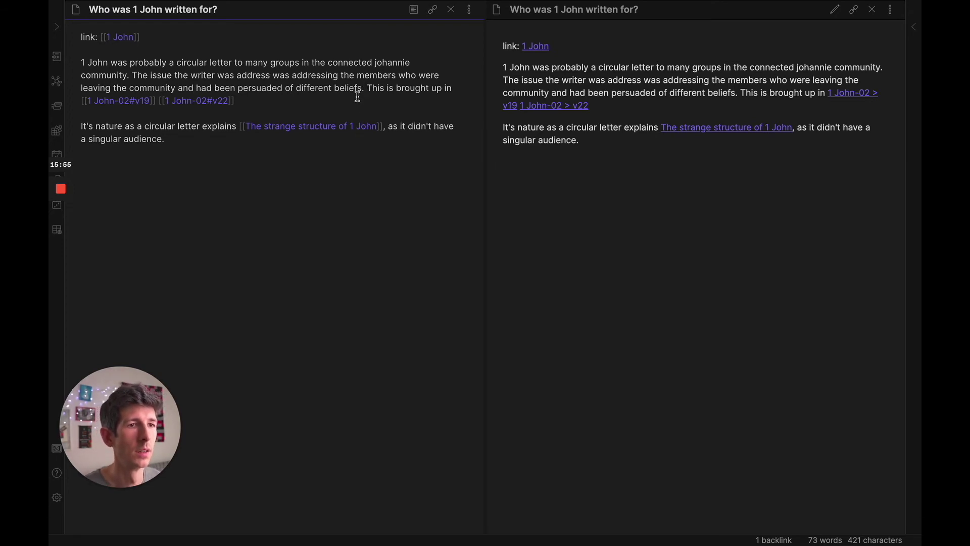
pyautogui.click(252, 91)
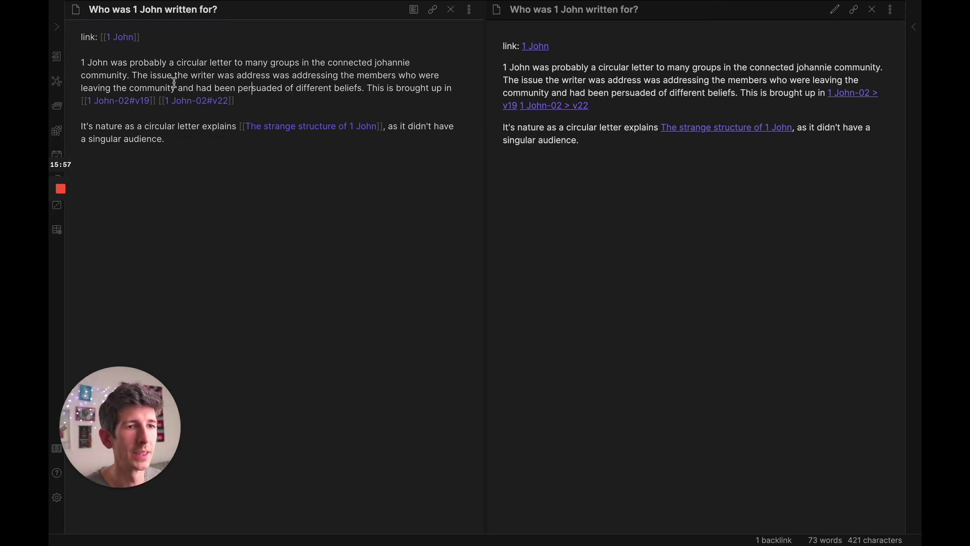
pyautogui.click(137, 76)
pyautogui.press('Return')
pyautogui.press('Return')
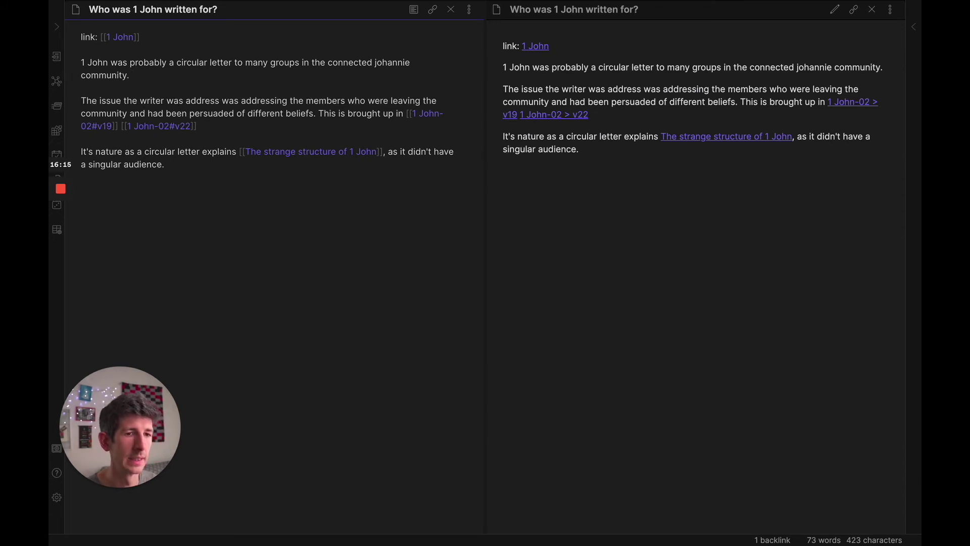
pyautogui.write('[[')
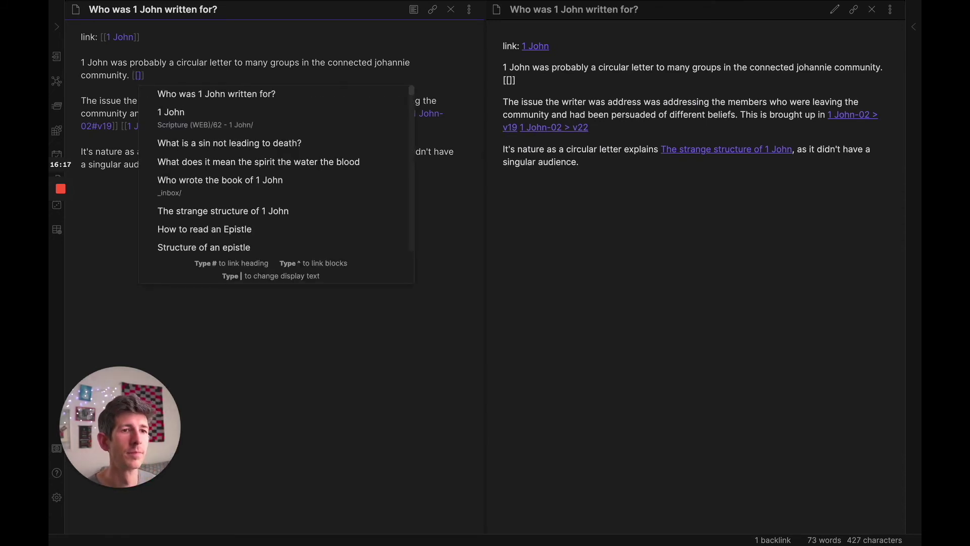
pyautogui.press('BackSpace')
pyautogui.press('BackSpace')
pyautogui.press('BackSpace')
pyautogui.press('BackSpace')
pyautogui.write('.')
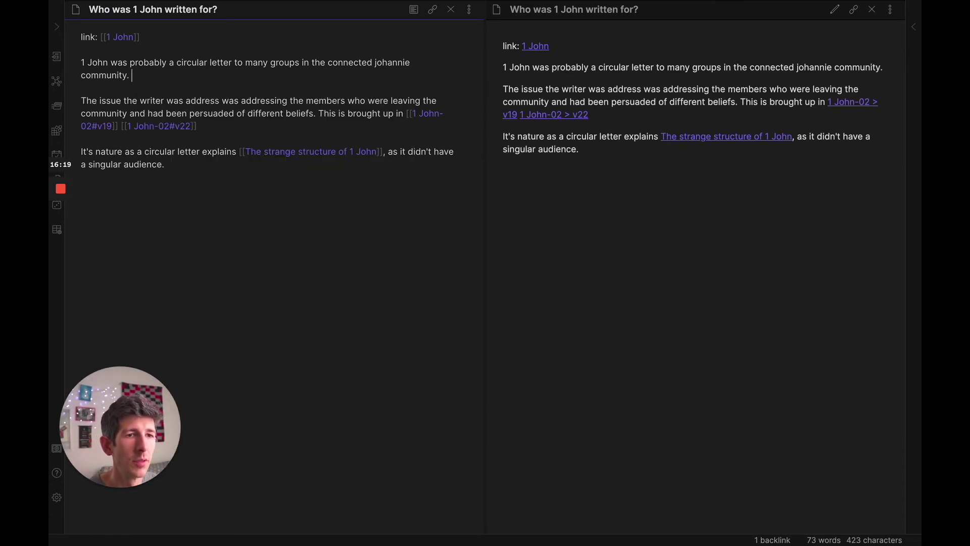
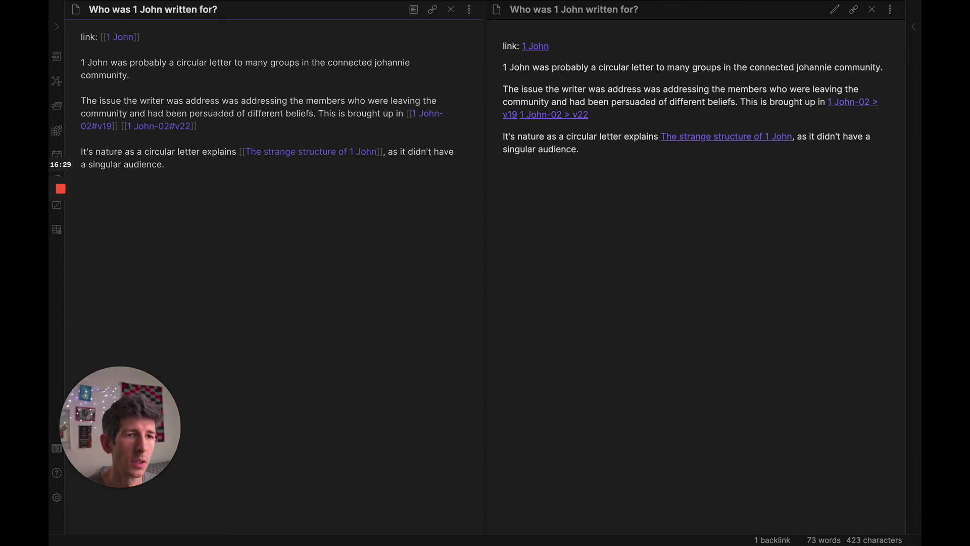
pyautogui.click(81, 88)
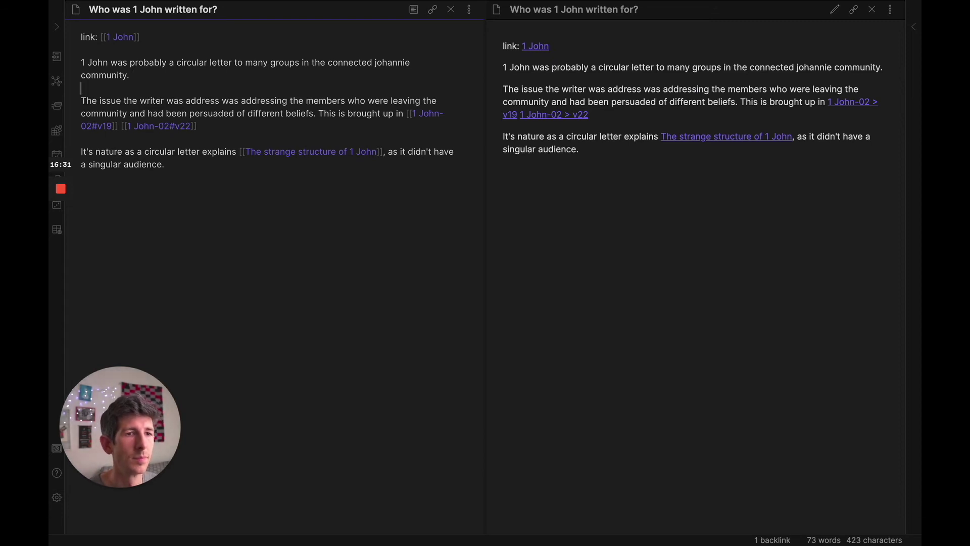
pyautogui.write('The c')
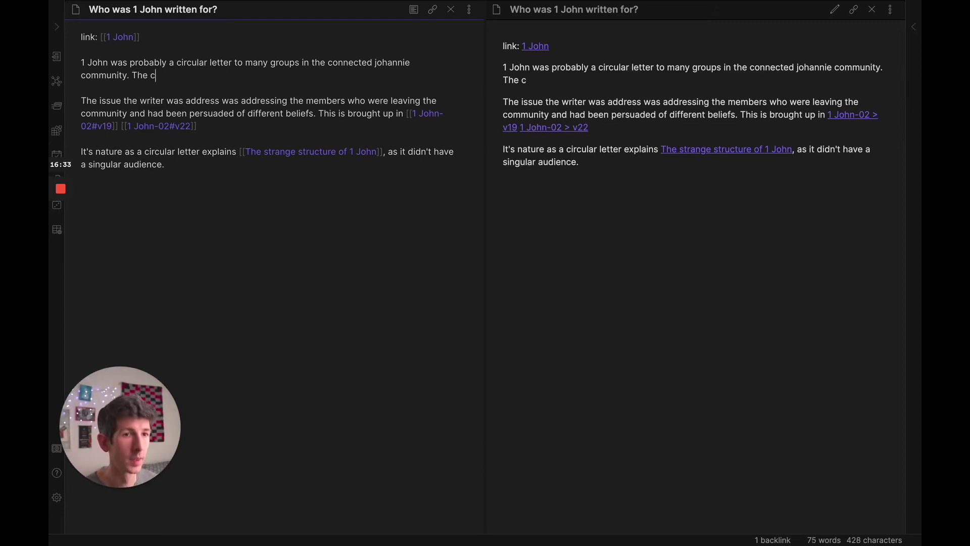
pyautogui.press('BackSpace')
pyautogui.press('BackSpace')
pyautogui.press('BackSpace')
pyautogui.press('BackSpace')
# Add an internal link reading "The controversy at the heart of 1" after the sentence ending in "johannie community."
pyautogui.write('[')
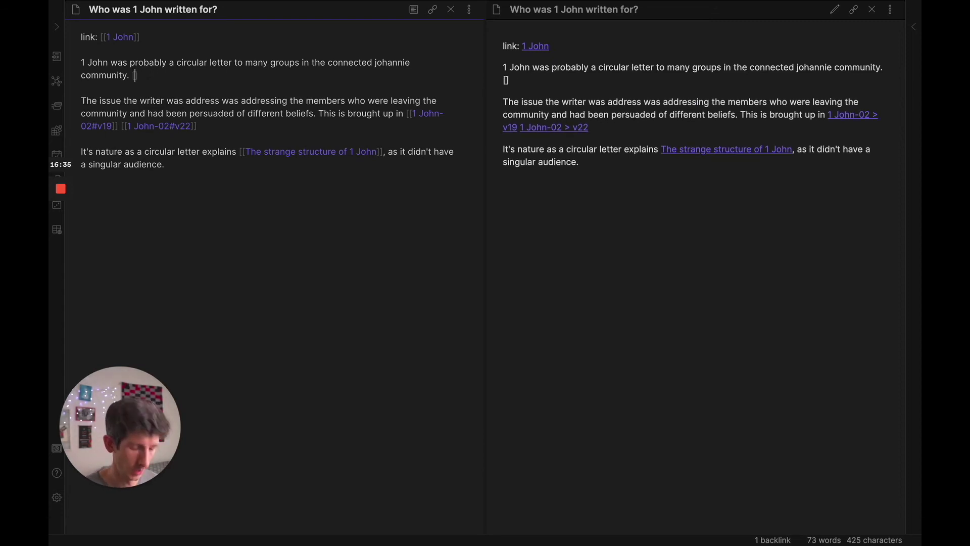
pyautogui.write('[')
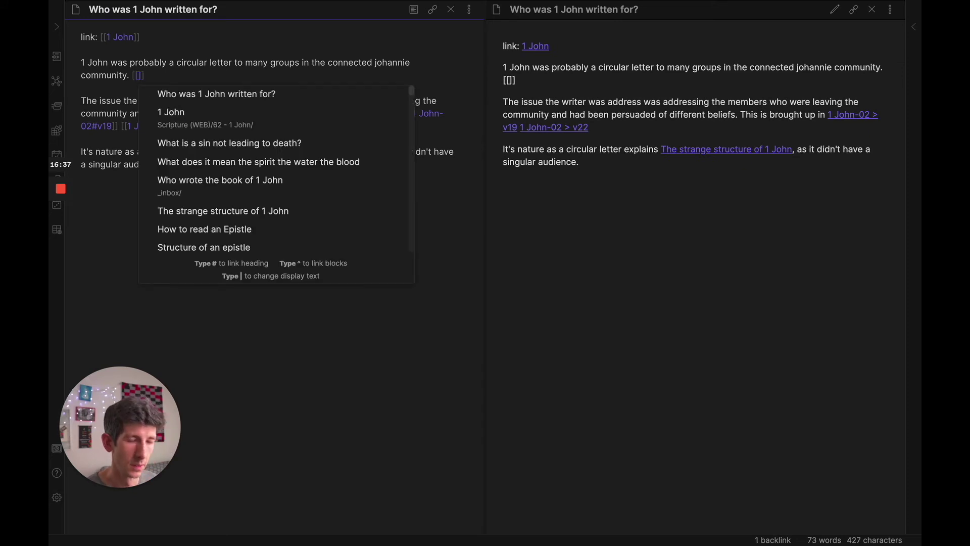
pyautogui.write('The controver')
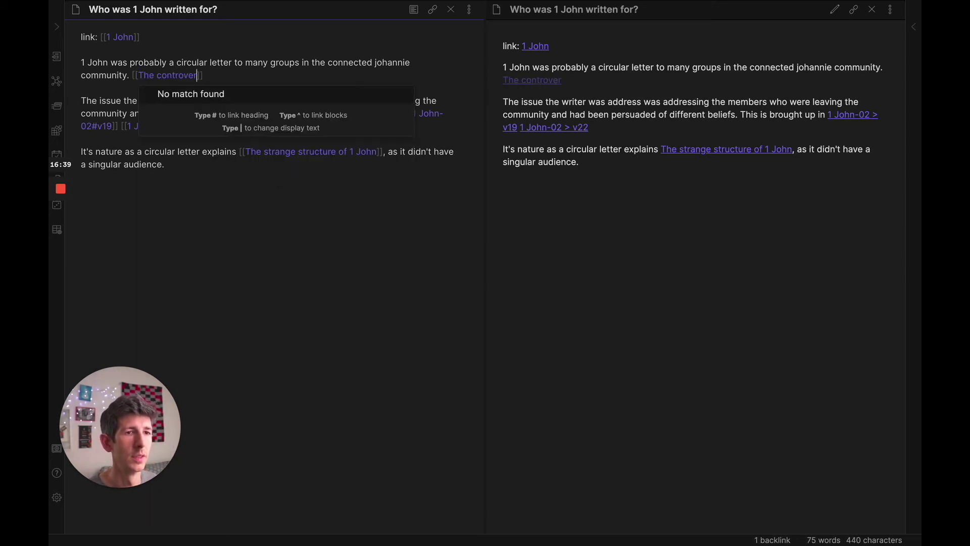
pyautogui.write('sy at the heart o')
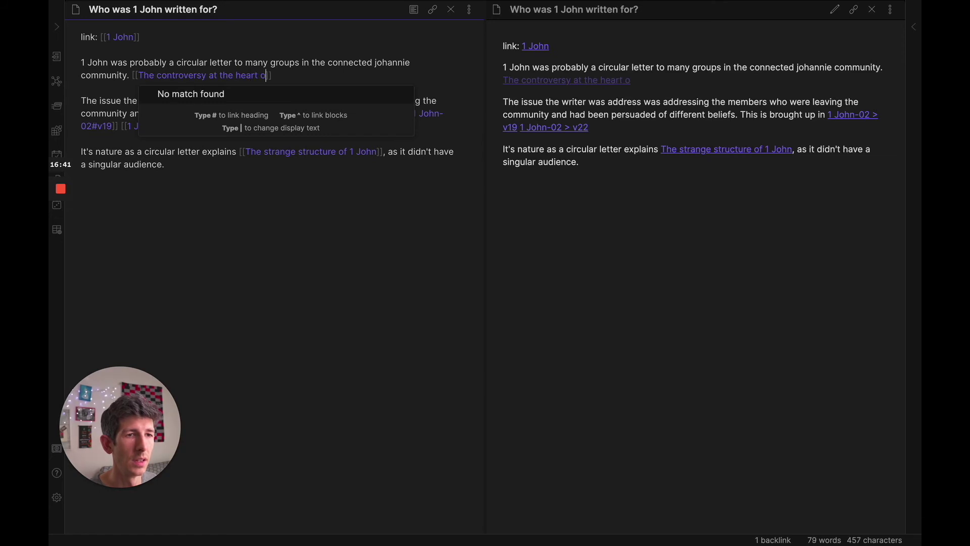
pyautogui.write('f')
pyautogui.press('Escape')
pyautogui.write('1')
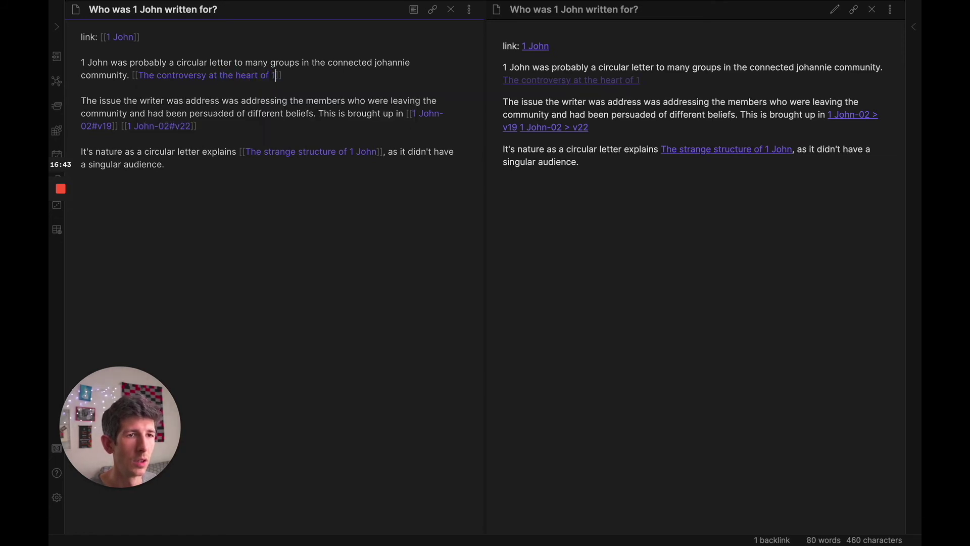
pyautogui.press('Escape')
# Reword the new link's title to "The reason for writing 1 john"
pyautogui.hotkey('ctrl', 'shift', 'Left')
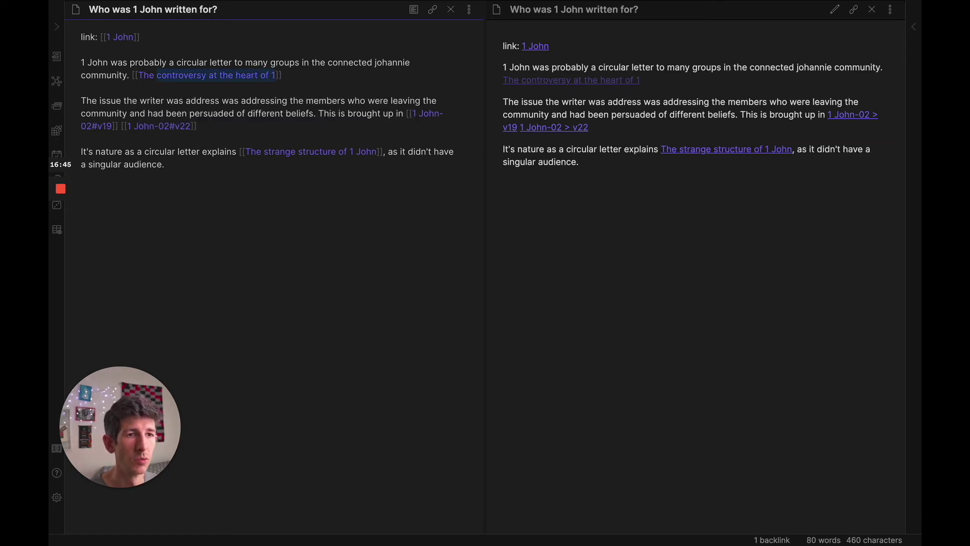
pyautogui.write('reasp')
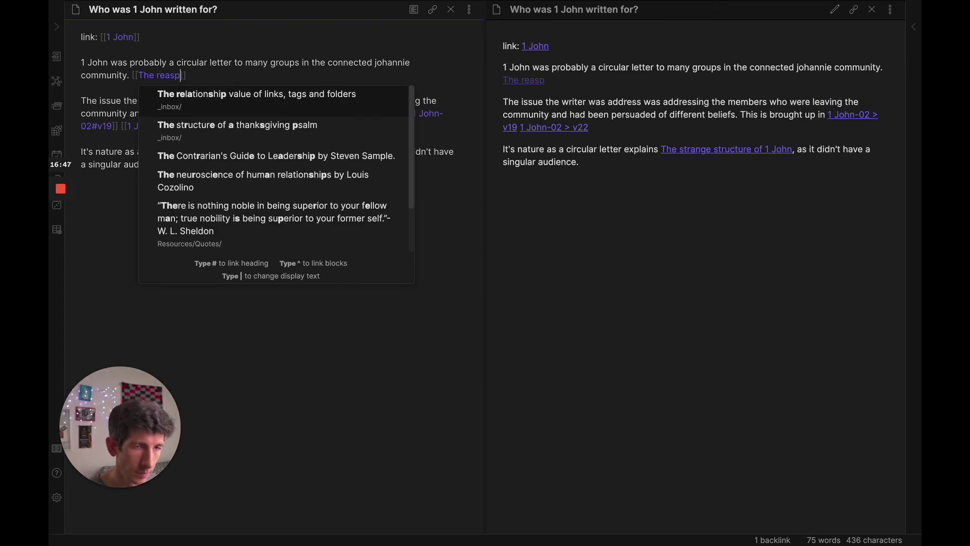
pyautogui.press('BackSpace')
pyautogui.write('on for w')
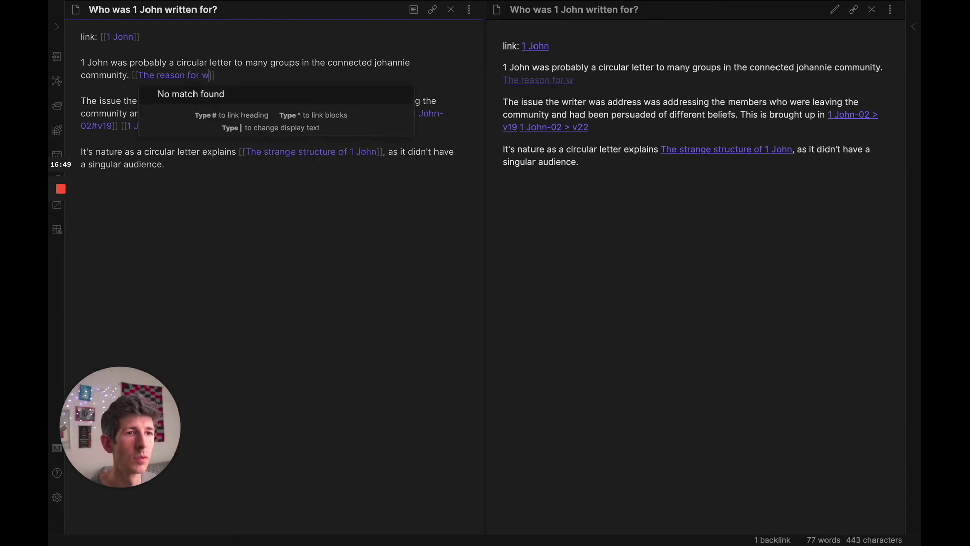
pyautogui.write('riting 1 john')
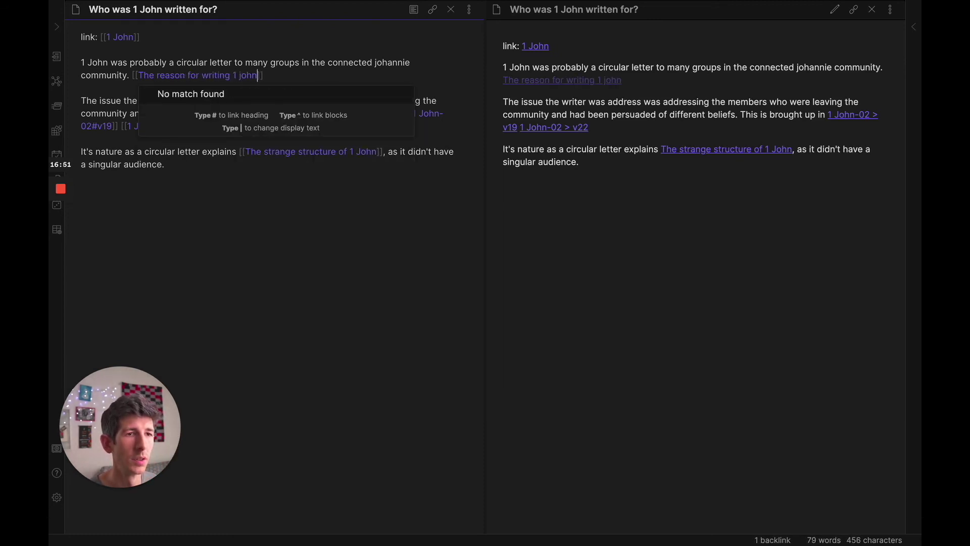
# Set the new link's title to "The controversy at the heart of 1 John"
pyautogui.hotkey('ctrl', 'shift', 'Left')
pyautogui.hotkey('ctrl', 'shift', 'Left')
pyautogui.hotkey('ctrl', 'shift', 'Left')
pyautogui.hotkey('ctrl', 'shift', 'Left')
pyautogui.write('controver')
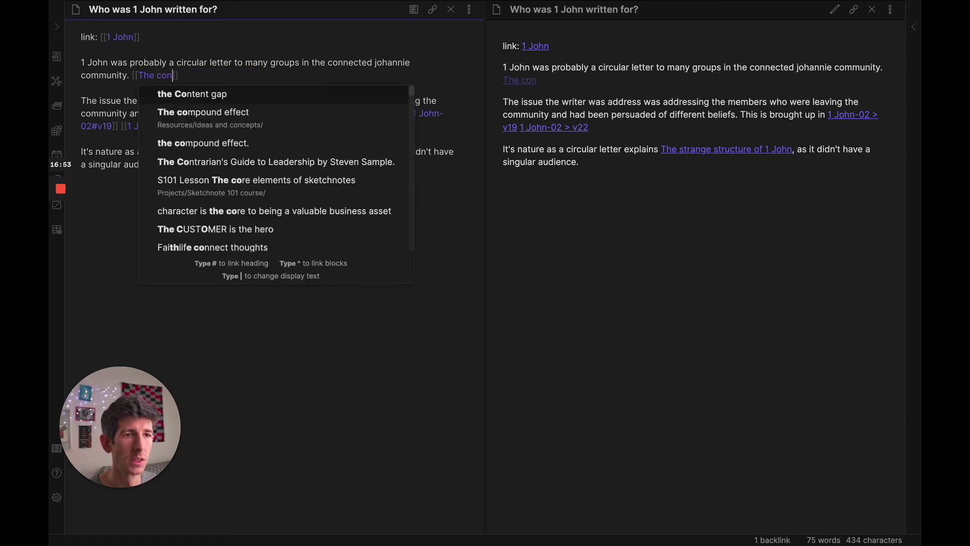
pyautogui.write('sy at the he')
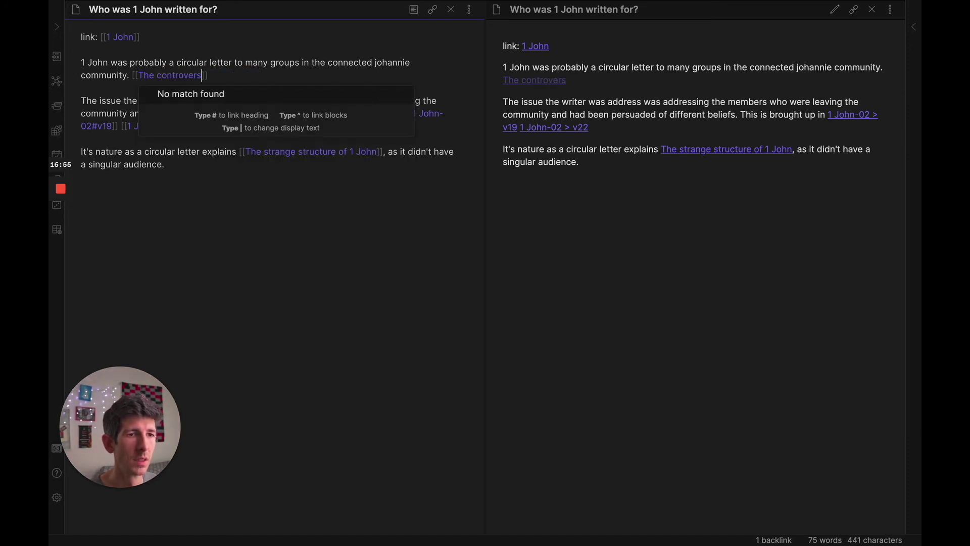
pyautogui.write('art of 1 joh')
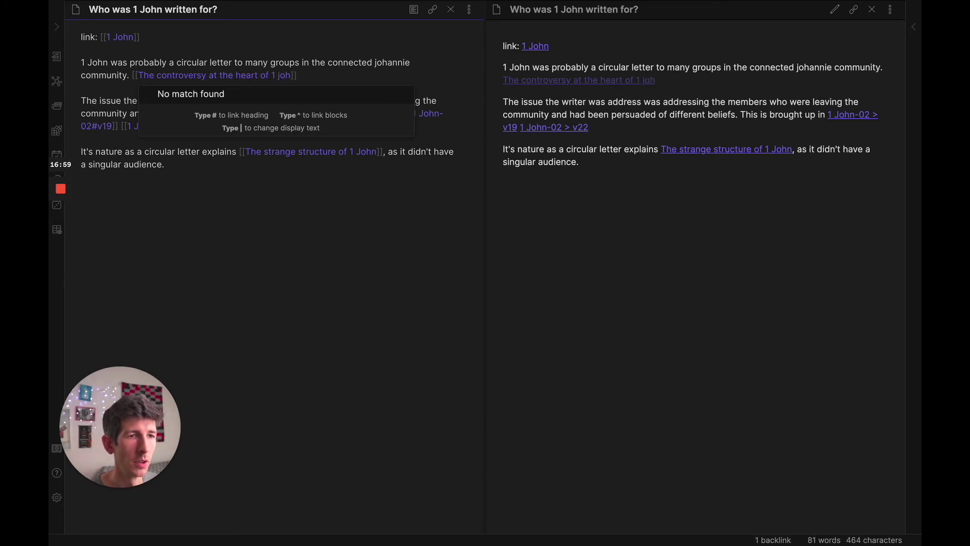
pyautogui.press('BackSpace')
pyautogui.press('BackSpace')
pyautogui.press('BackSpace')
pyautogui.write('John')
pyautogui.press('Escape')
# Delete "The issue the writer was address" and the blank line before it, joining "was" to the link, and remove "addressing"
pyautogui.press('Down')
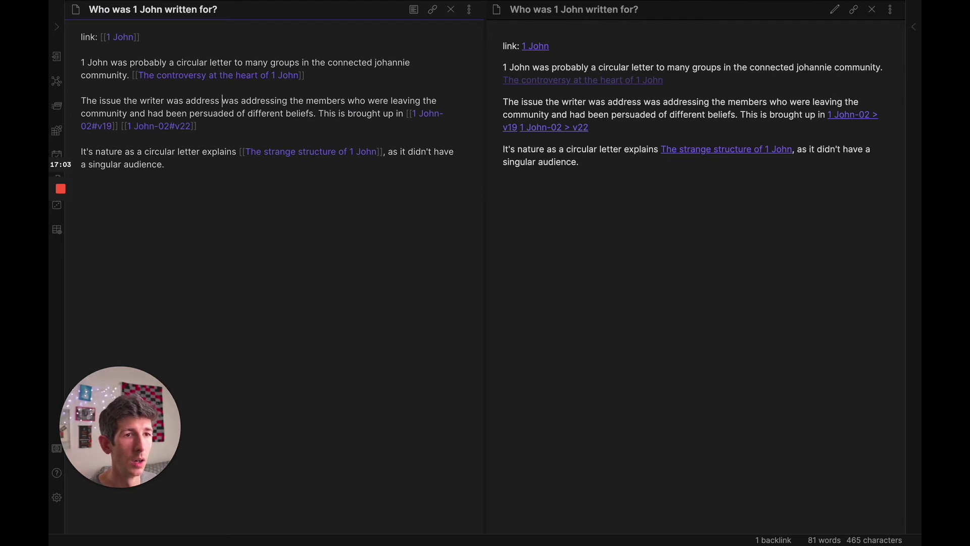
pyautogui.hotkey('ctrl', 'shift', 'Left')
pyautogui.hotkey('ctrl', 'shift', 'Left')
pyautogui.hotkey('ctrl', 'shift', 'Left')
pyautogui.press('BackSpace')
pyautogui.press('BackSpace')
pyautogui.press('BackSpace')
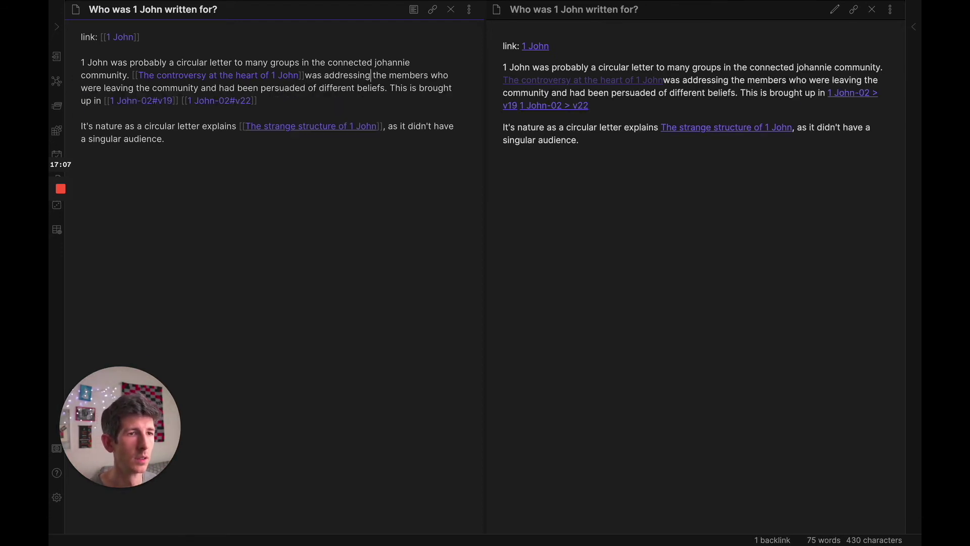
pyautogui.hotkey('ctrl', 'shift', 'Right')
pyautogui.hotkey('ctrl', 'shift', 'Right')
pyautogui.press('BackSpace')
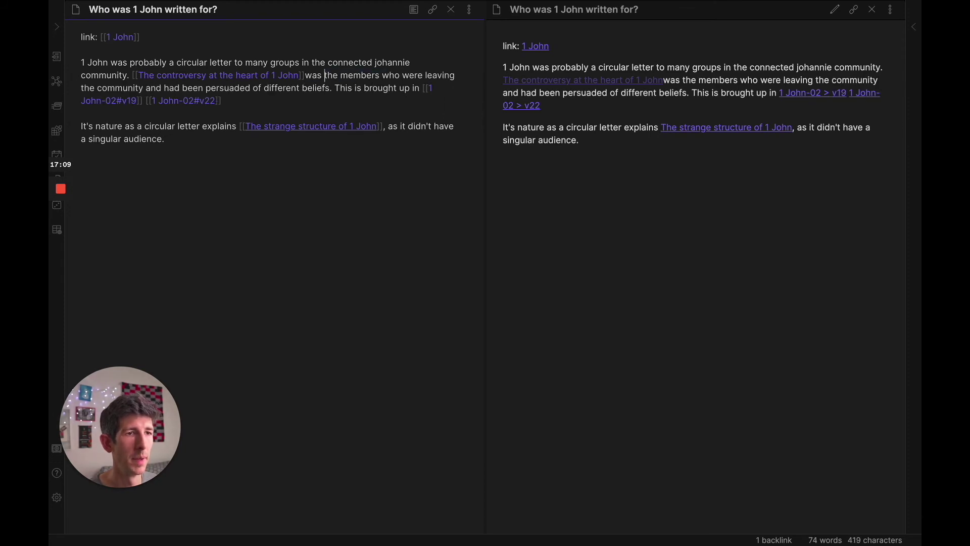
# Insert "of the community who doubted that Jesus was the messiah." after "was the members"
pyautogui.write('of the commun')
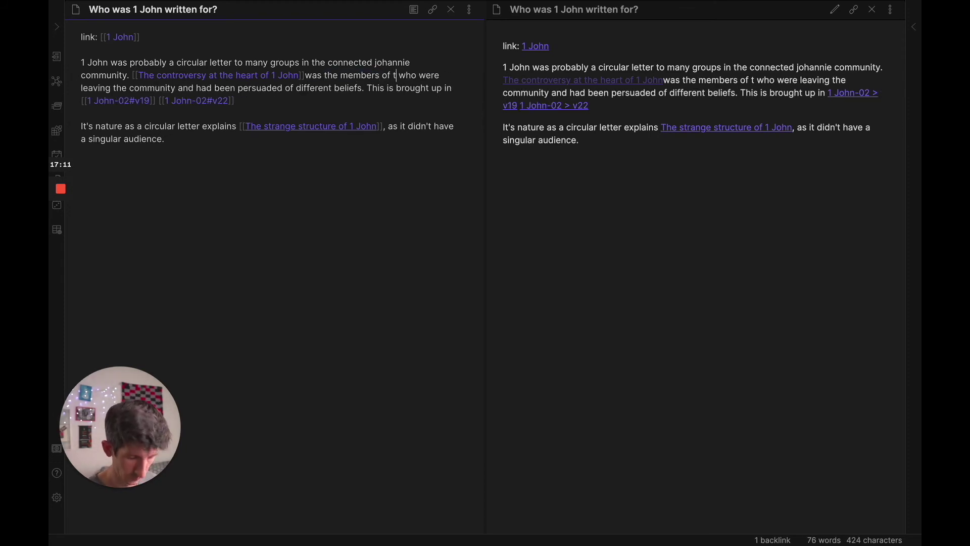
pyautogui.write('ity who ere')
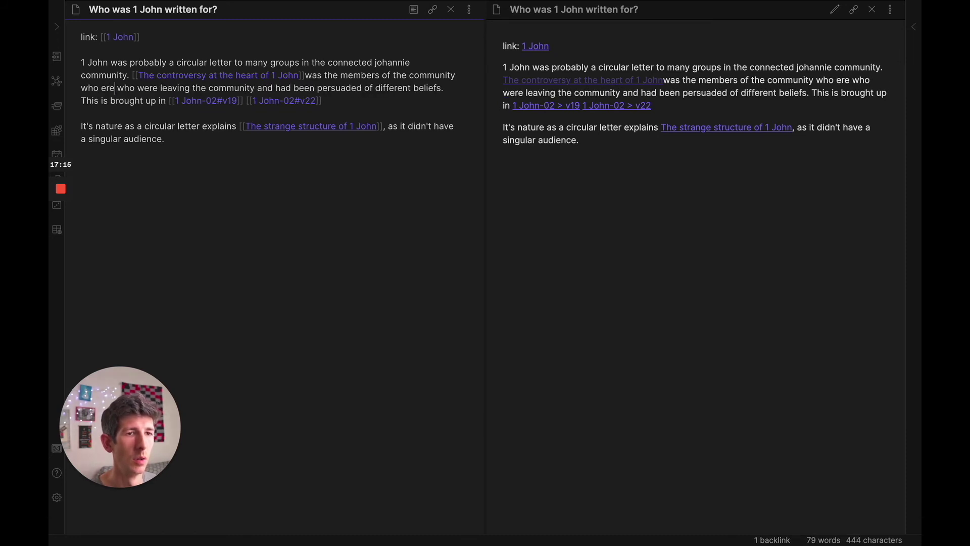
pyautogui.press('BackSpace')
pyautogui.press('BackSpace')
pyautogui.press('BackSpace')
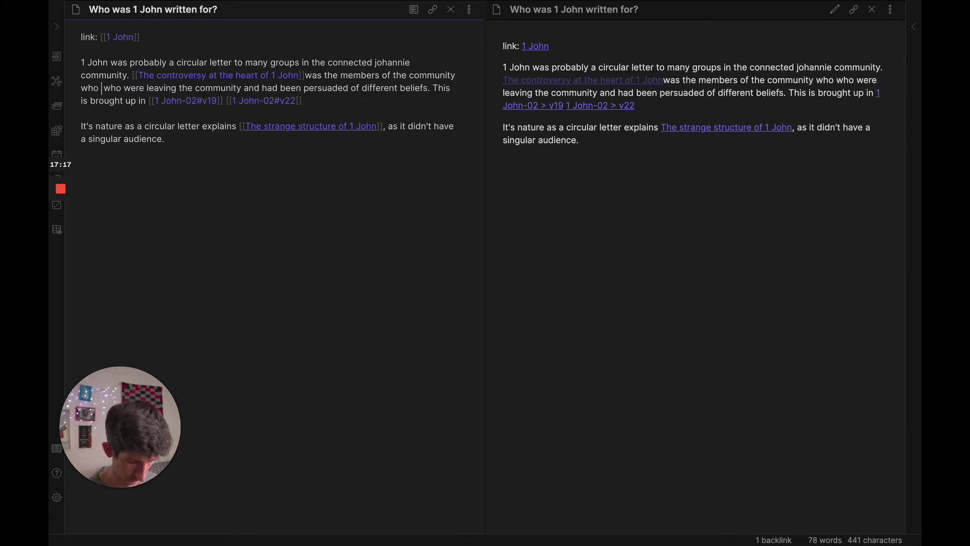
pyautogui.write('doubted that ')
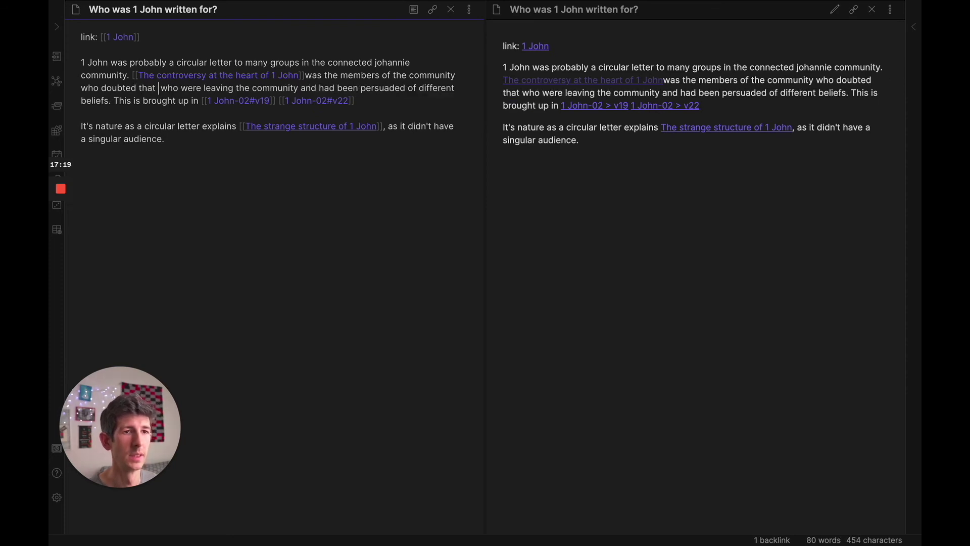
pyautogui.write('Jesus was the mes ')
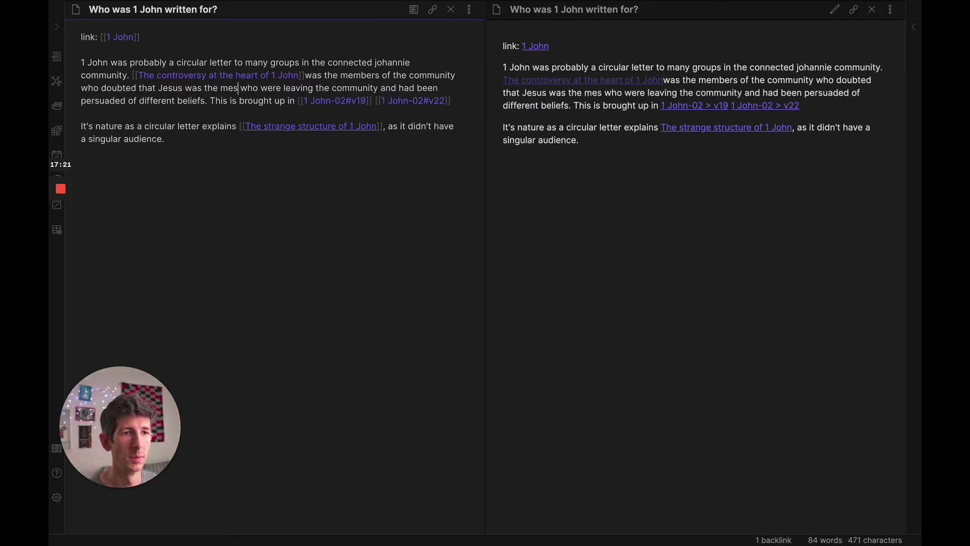
pyautogui.write('siah and the')
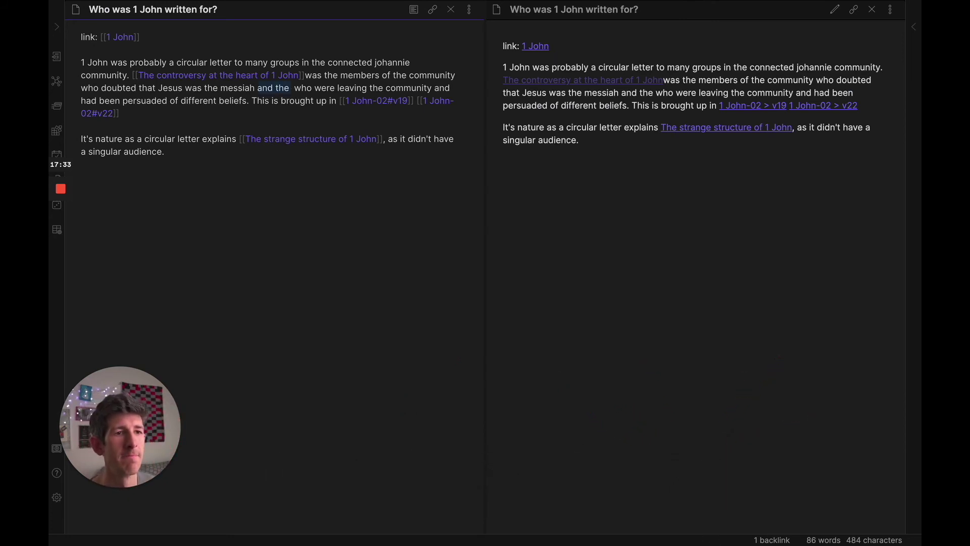
pyautogui.write('.')
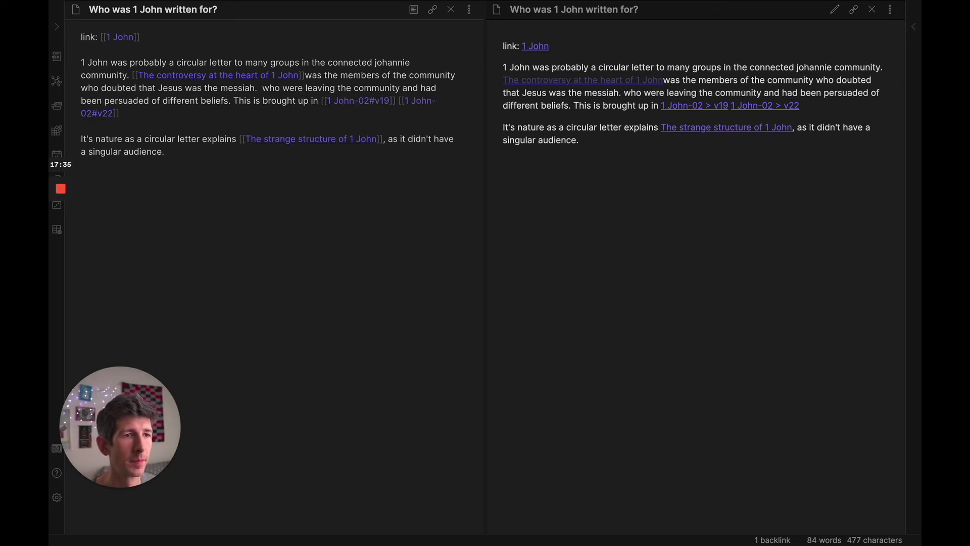
# Move the remaining text from "who were leaving the community" through the v22 link into the linked note "The controversy at the heart of 1 John"
pyautogui.hotkey('shift', 'Down')
pyautogui.hotkey('shift', 'Down')
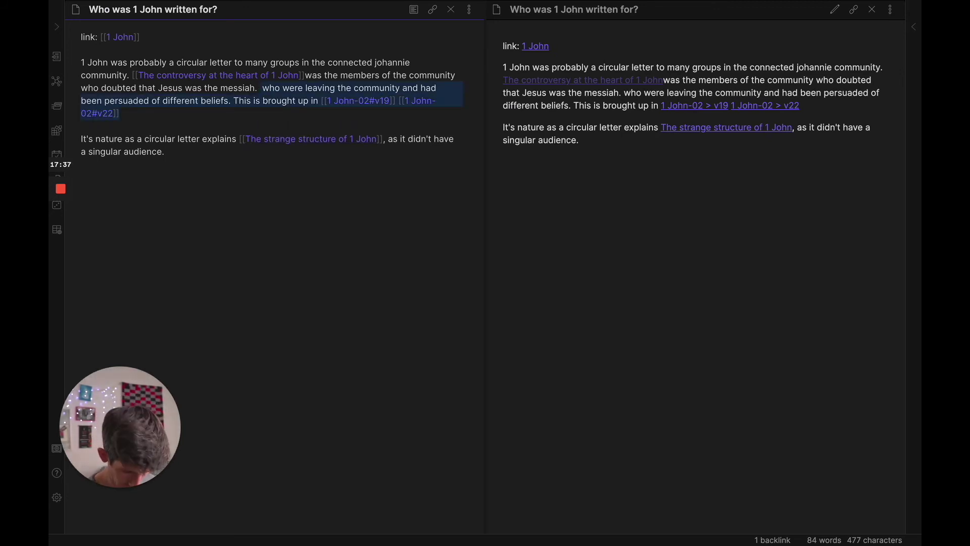
pyautogui.hotkey('ctrl', 'x')
pyautogui.keyDown('ctrl'); pyautogui.click(250, 76); pyautogui.keyUp('ctrl')
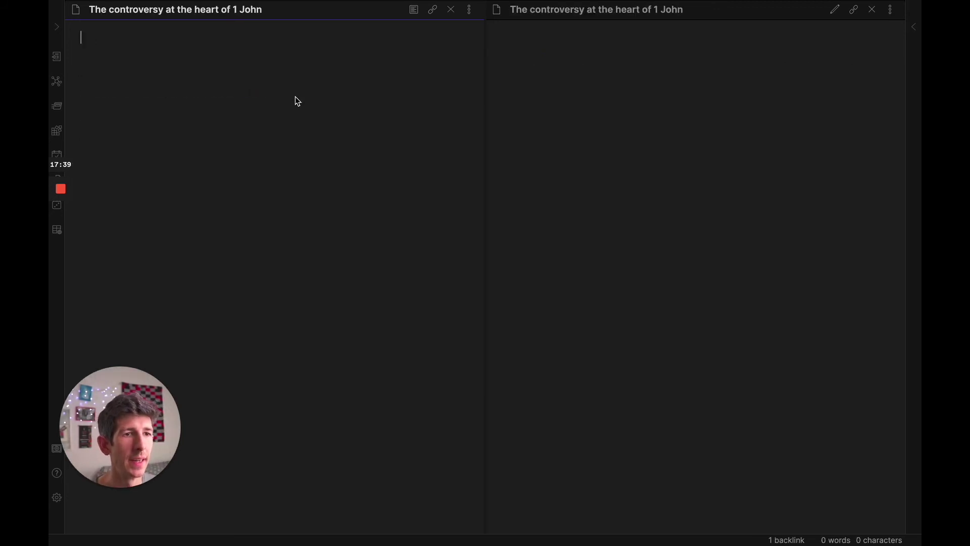
pyautogui.hotkey('ctrl', 'v')
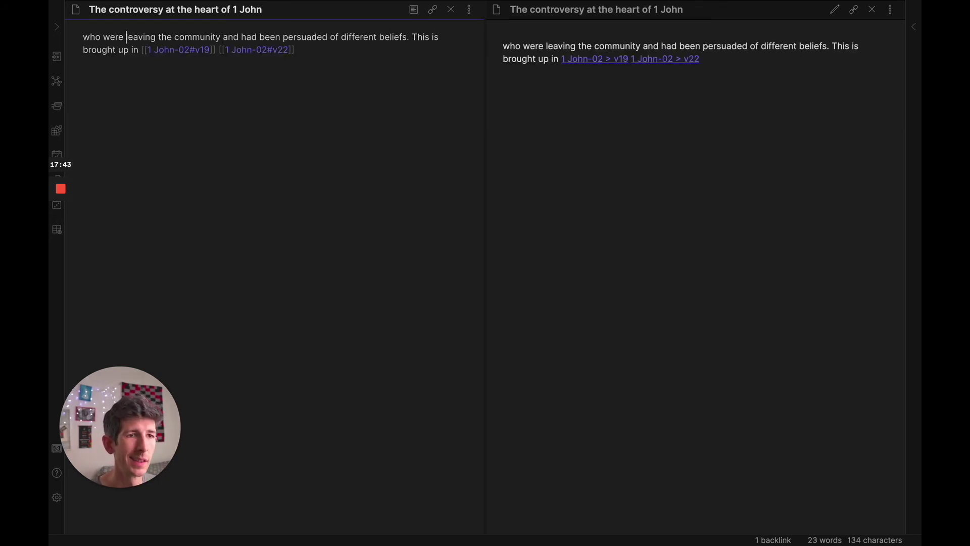
# Add a "Link:" line at the start of the note, separated from the text by a blank line
pyautogui.press('Home')
pyautogui.press('Return')
pyautogui.press('Up')
pyautogui.press('Return')
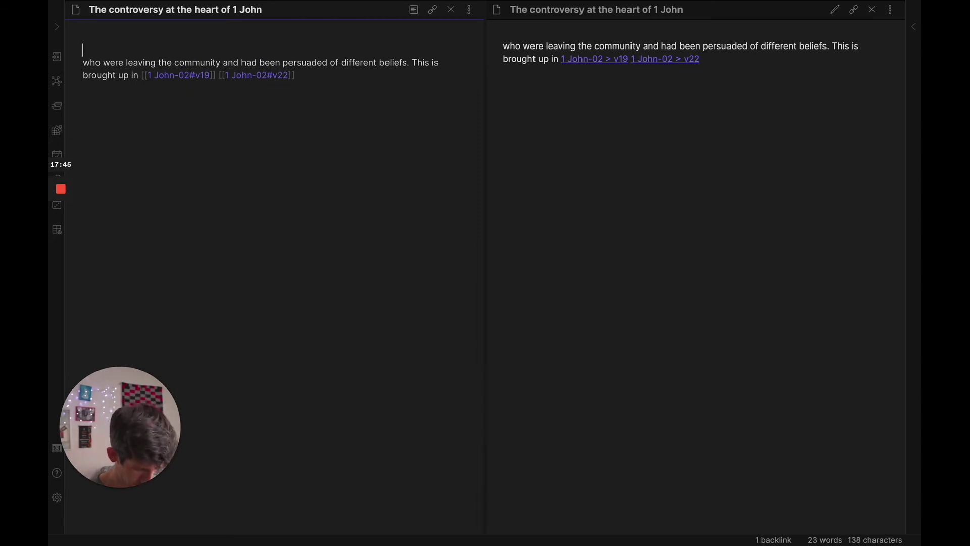
pyautogui.press('Up')
pyautogui.write('Lin')
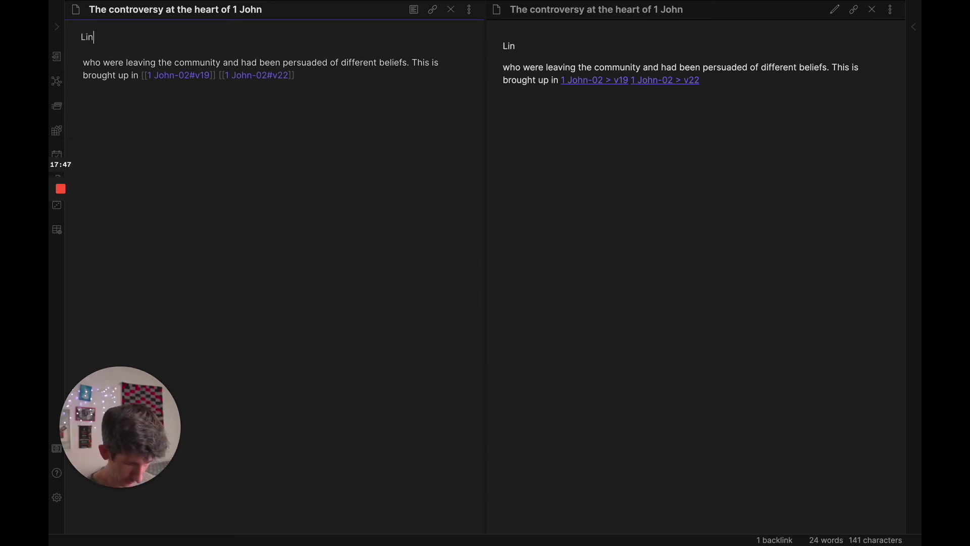
pyautogui.write('k:')
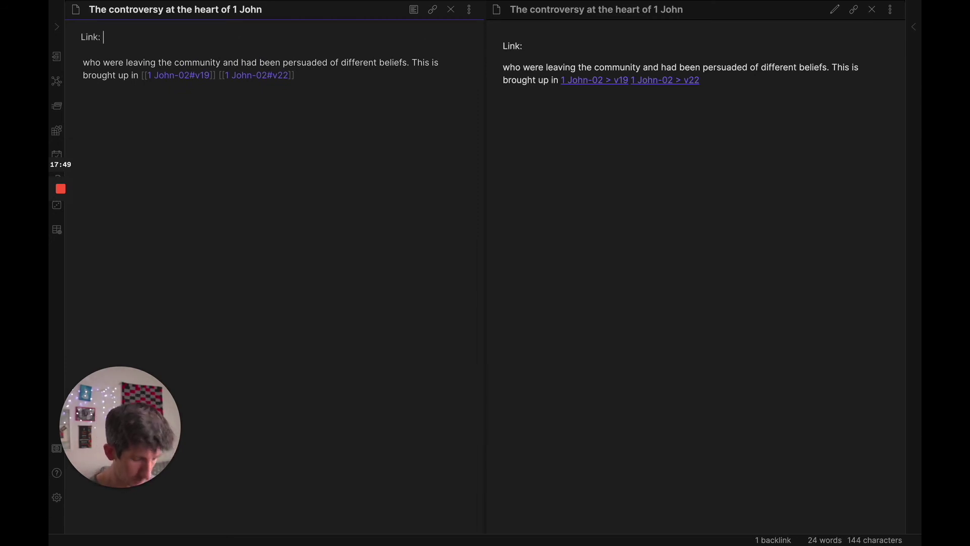
# Add a "Tags:" line with the tag #To/create below the paragraph, leaving blank lines between them
pyautogui.press('Return')
pyautogui.press('Return')
pyautogui.press('Return')
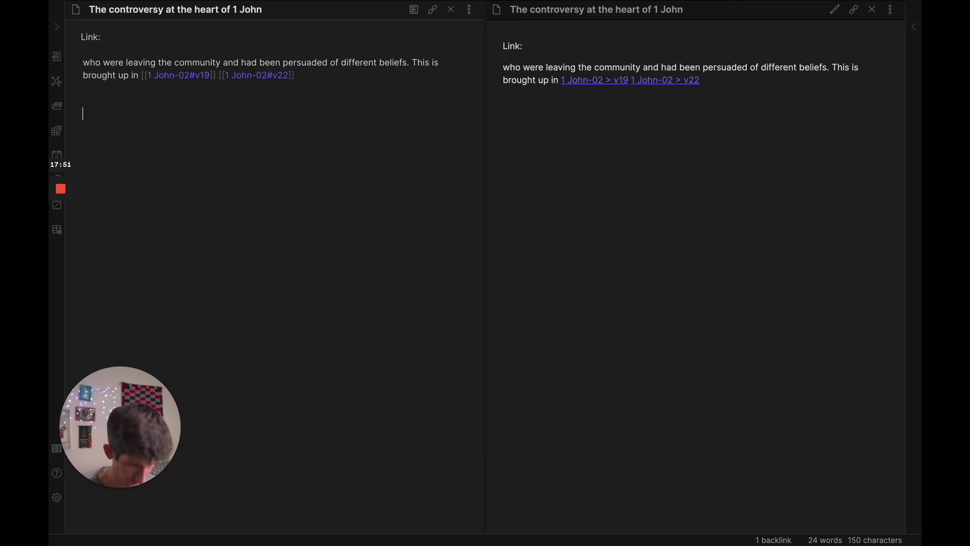
pyautogui.write('Tags:')
pyautogui.write('#to')
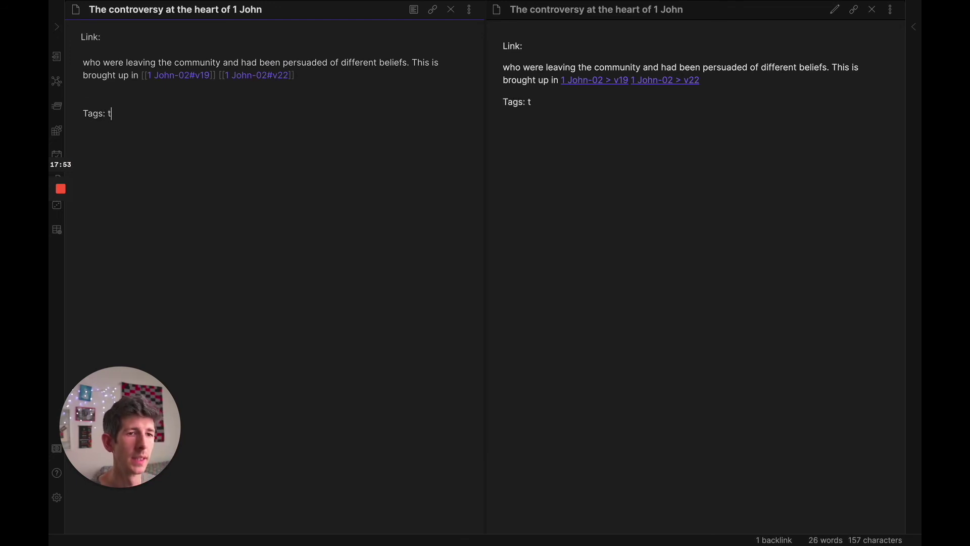
pyautogui.press('Down')
pyautogui.press('Down')
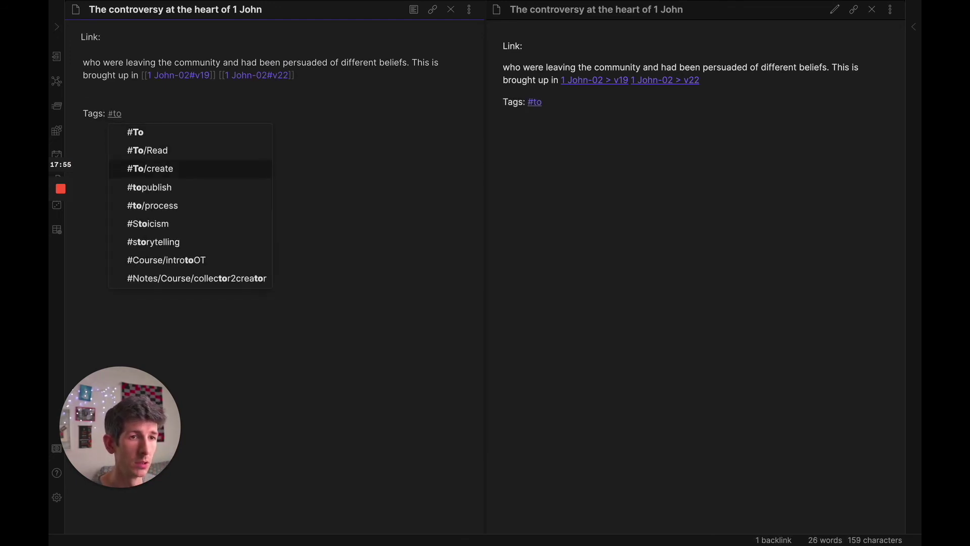
pyautogui.press('Return')
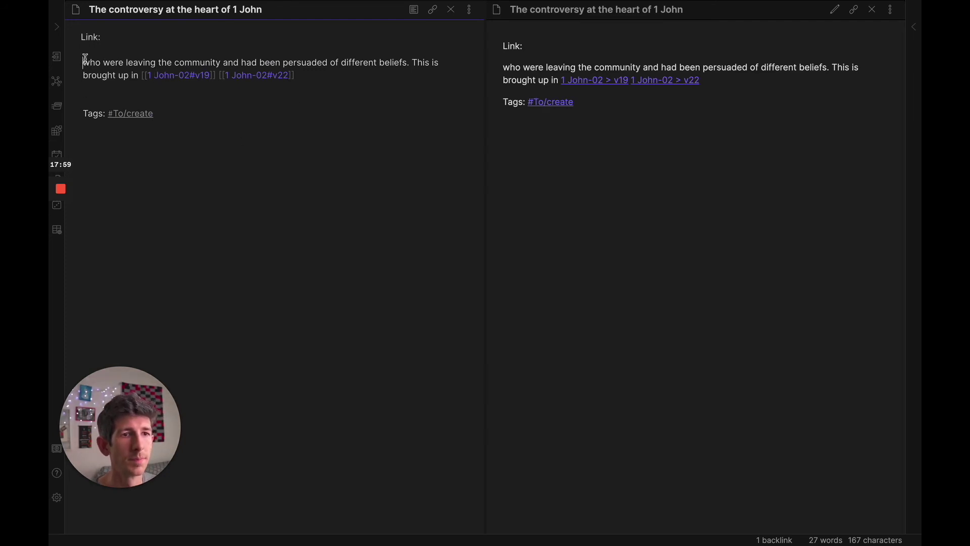
# Copy "members of the community who doubted that Jesus was the messiah." from the note "Who was 1 John written for?"
pyautogui.keyDown('shift'); pyautogui.click(410, 60); pyautogui.keyUp('shift')
pyautogui.click(328, 42)
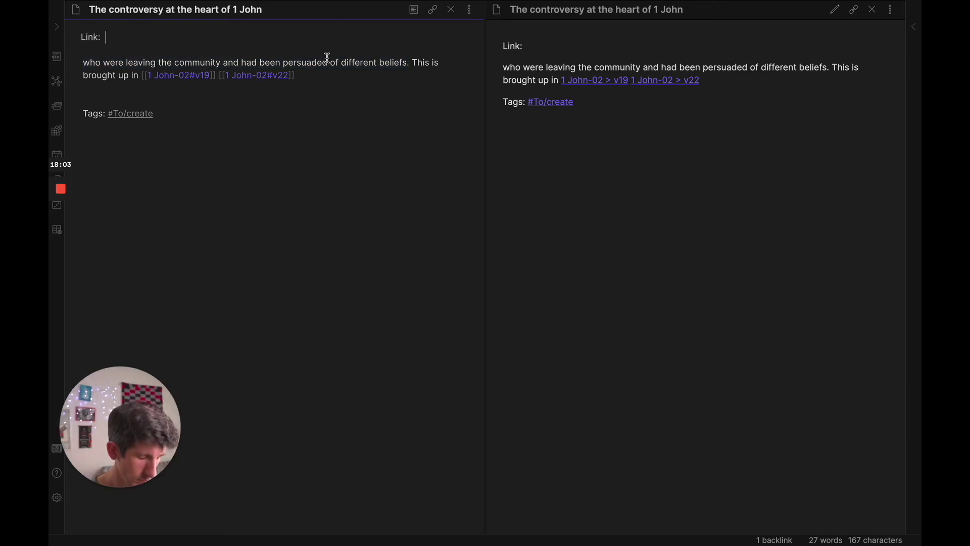
pyautogui.press('super+o')
pyautogui.press('Down')
pyautogui.press('Return')
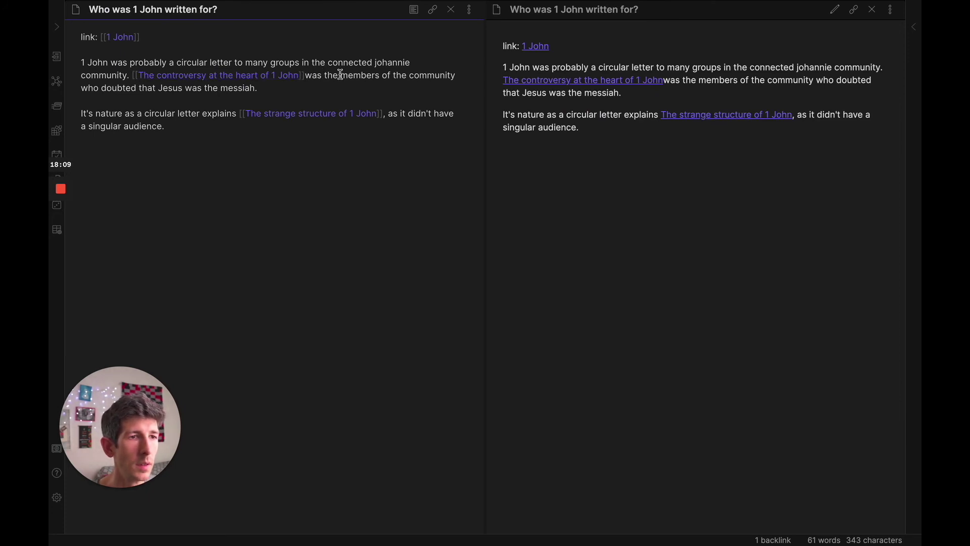
pyautogui.moveTo(341, 76); pyautogui.dragTo(353, 90)
pyautogui.hotkey('ctrl', 'c')
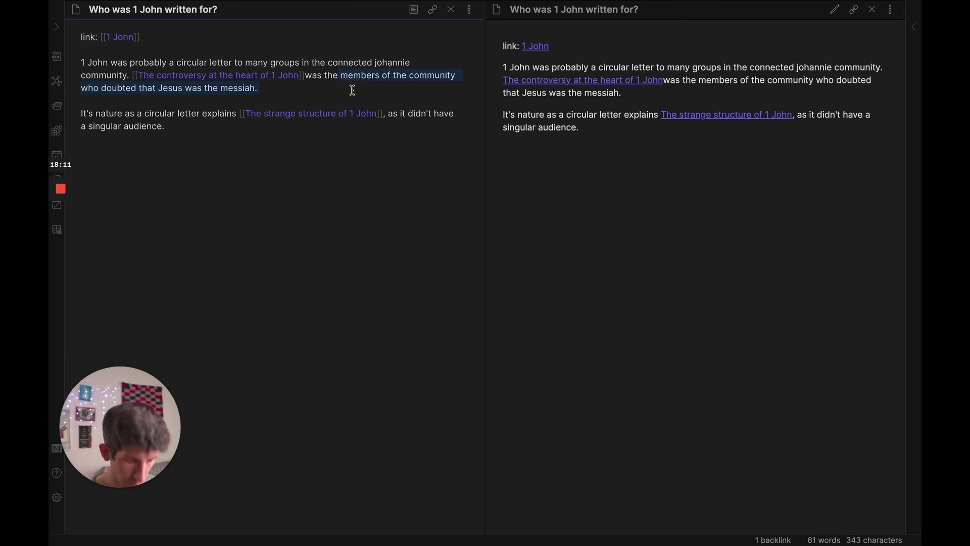
# Return to "The controversy at the heart of 1 John" and paste the copied text above "who were leaving the community"
pyautogui.click(257, 200)
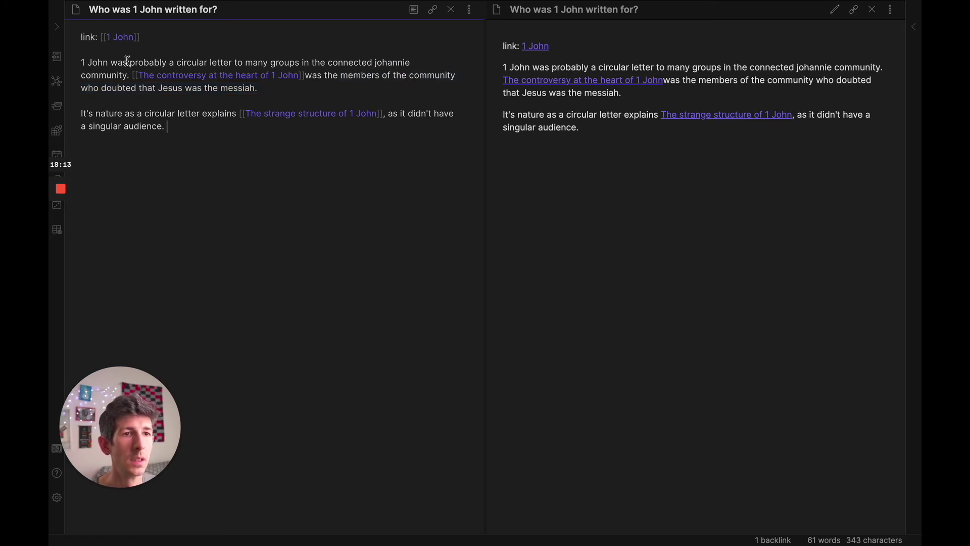
pyautogui.click(122, 37)
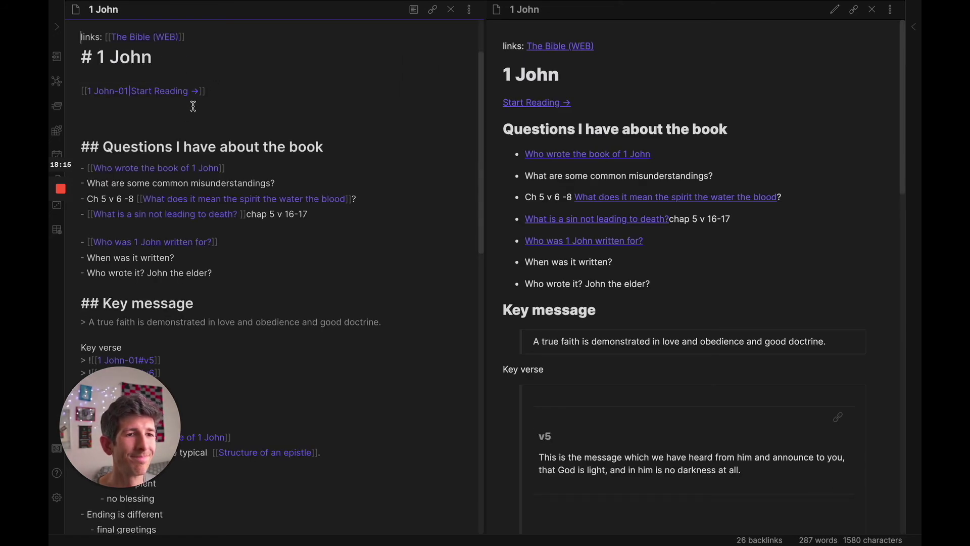
pyautogui.hotkey('ctrl', 'o')
pyautogui.press('Down')
pyautogui.press('Down')
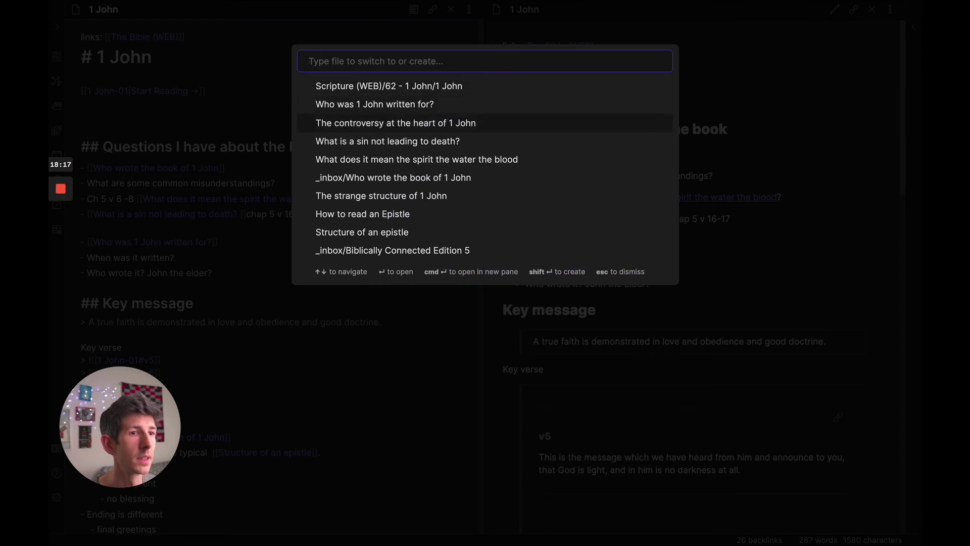
pyautogui.press('Return')
pyautogui.click(161, 50)
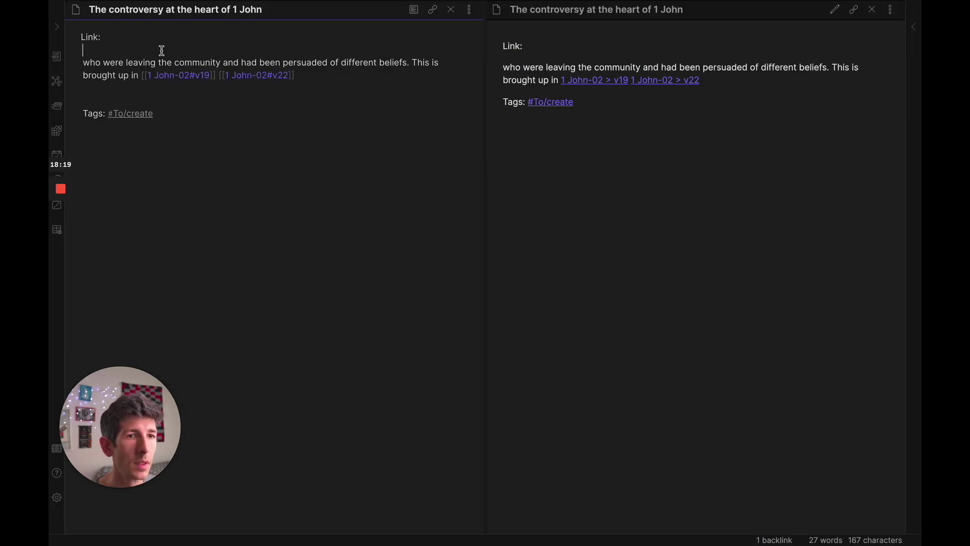
pyautogui.hotkey('ctrl', 'v')
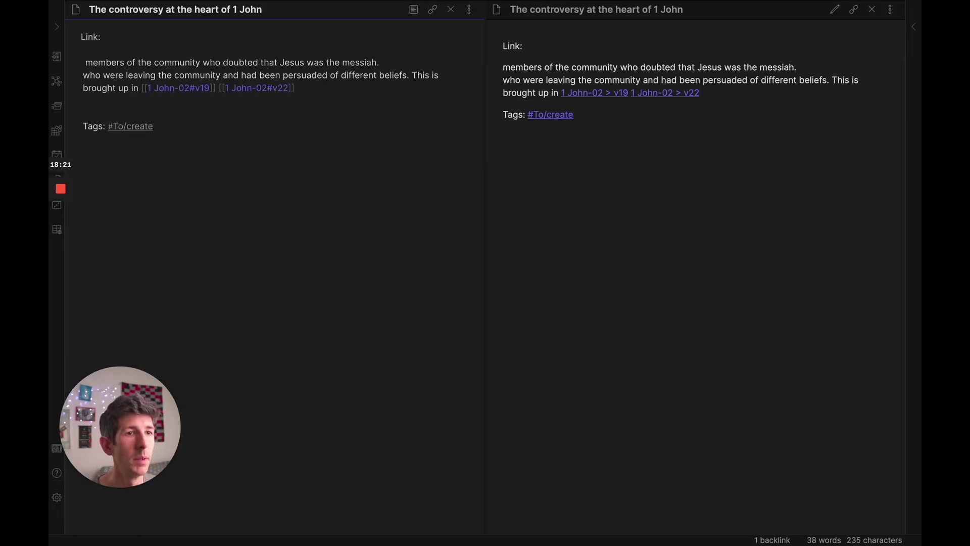
# Capitalise "Members" without its leading space, and join the "who were leaving" line to the pasted sentence with a single space
pyautogui.click(85, 63)
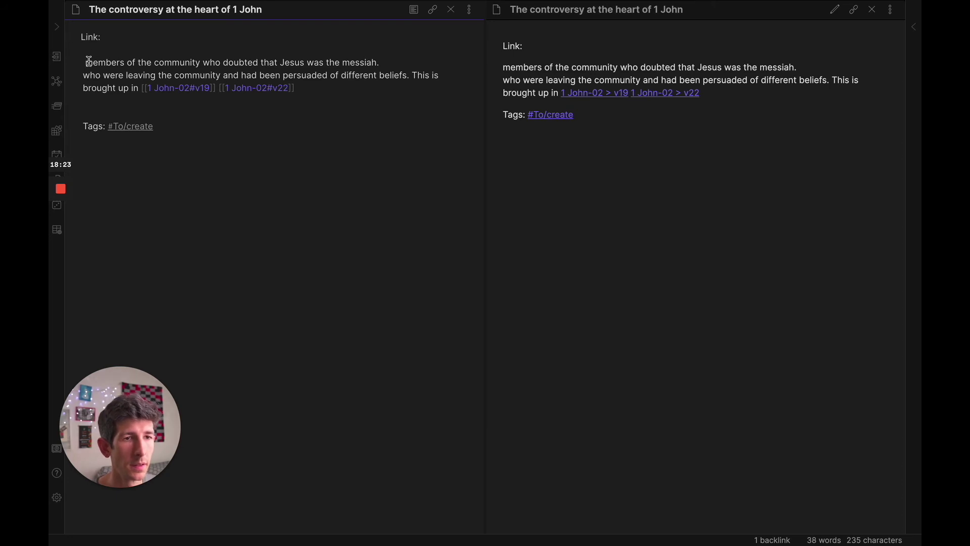
pyautogui.press('BackSpace')
pyautogui.write('M')
pyautogui.press('Delete')
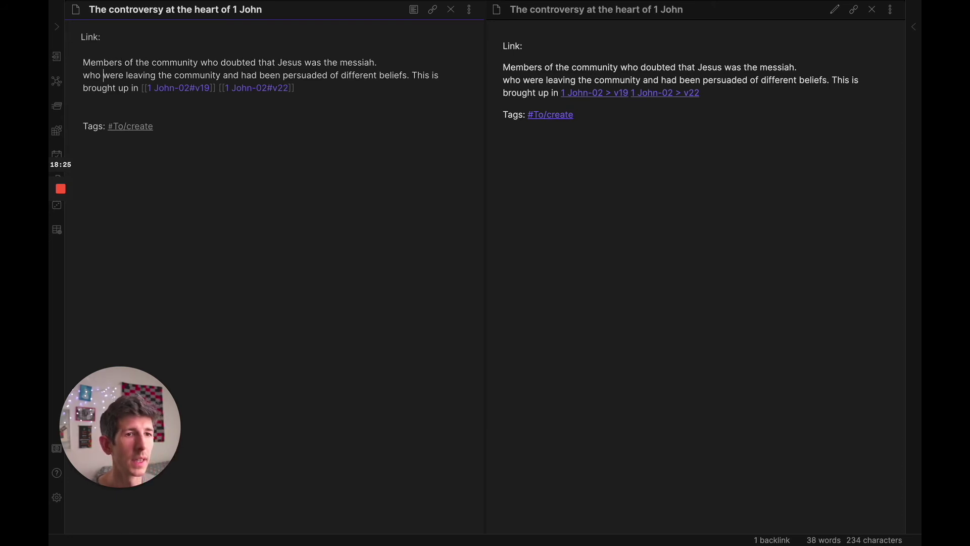
pyautogui.click(81, 75)
pyautogui.press('BackSpace')
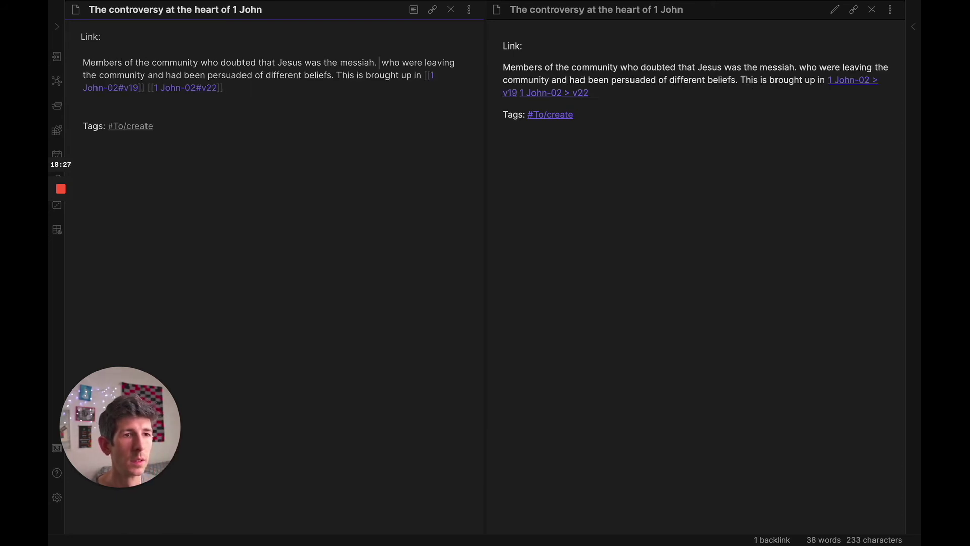
pyautogui.press('BackSpace')
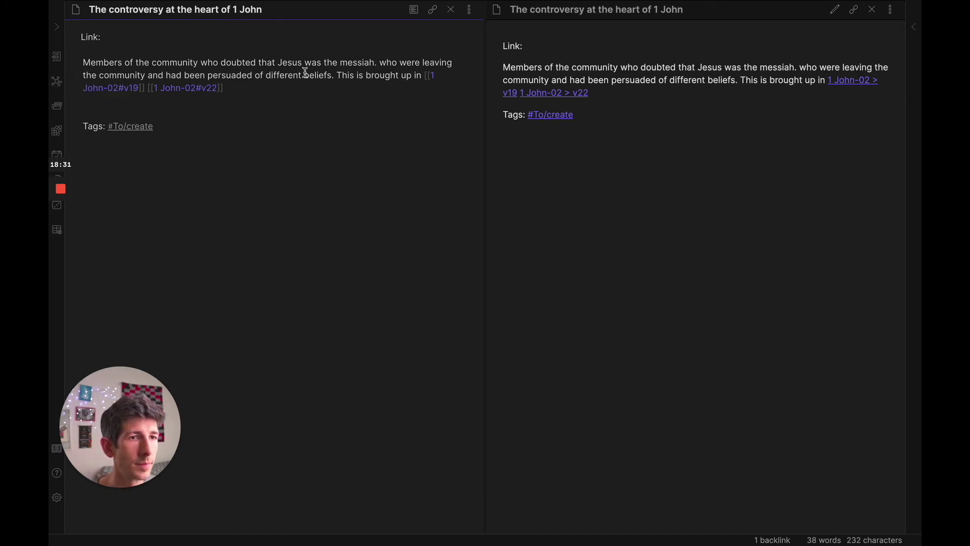
# Insert "has started to" before "doubted" and "and were leaving" after "messiah" in the first sentence
pyautogui.keyDown('shift'); pyautogui.click(338, 76); pyautogui.keyUp('shift')
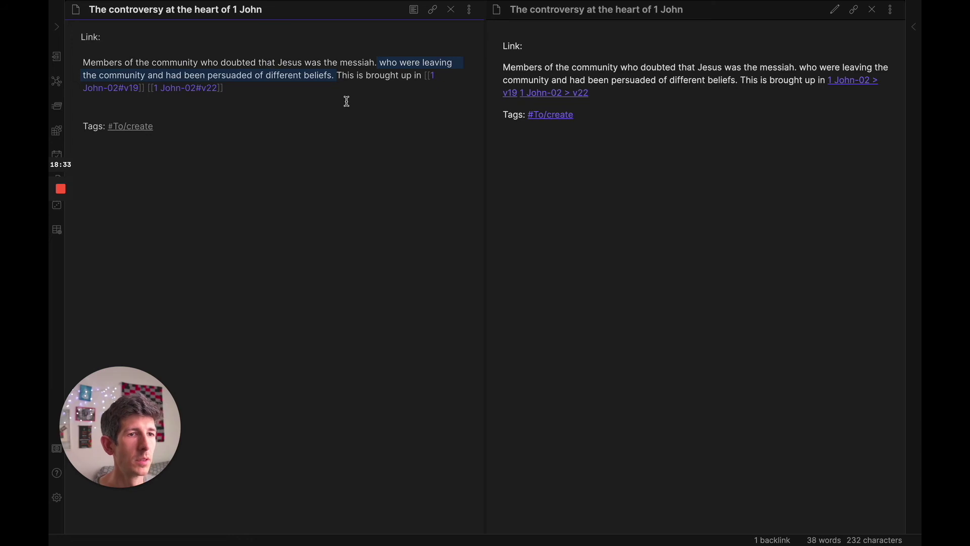
pyautogui.press('Left')
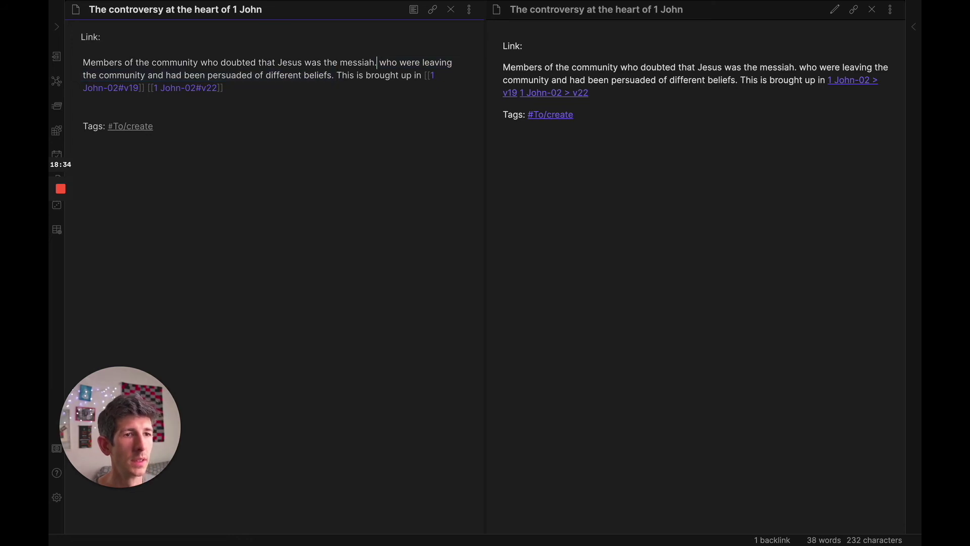
pyautogui.doubleClick(210, 63)
pyautogui.write('has starte')
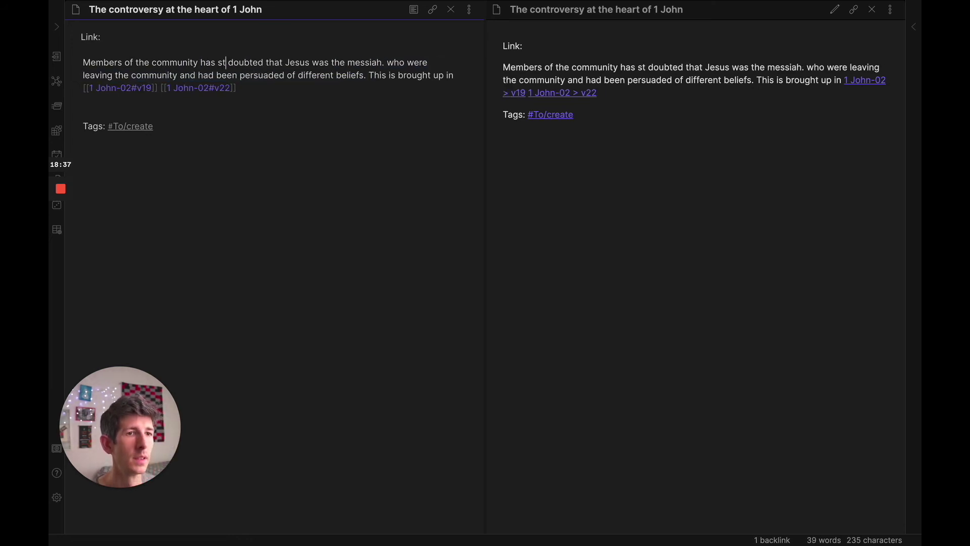
pyautogui.write('d to')
pyautogui.click(297, 63)
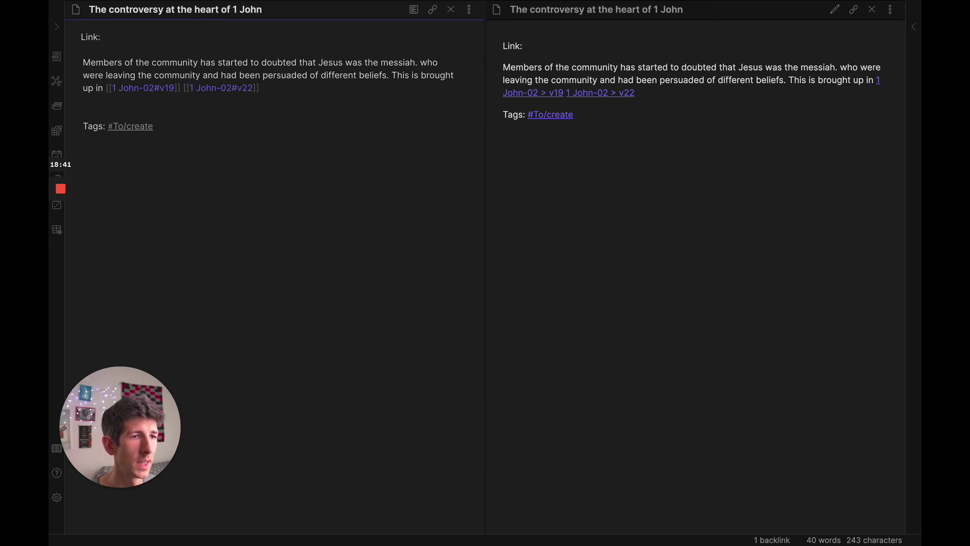
pyautogui.write('and were le')
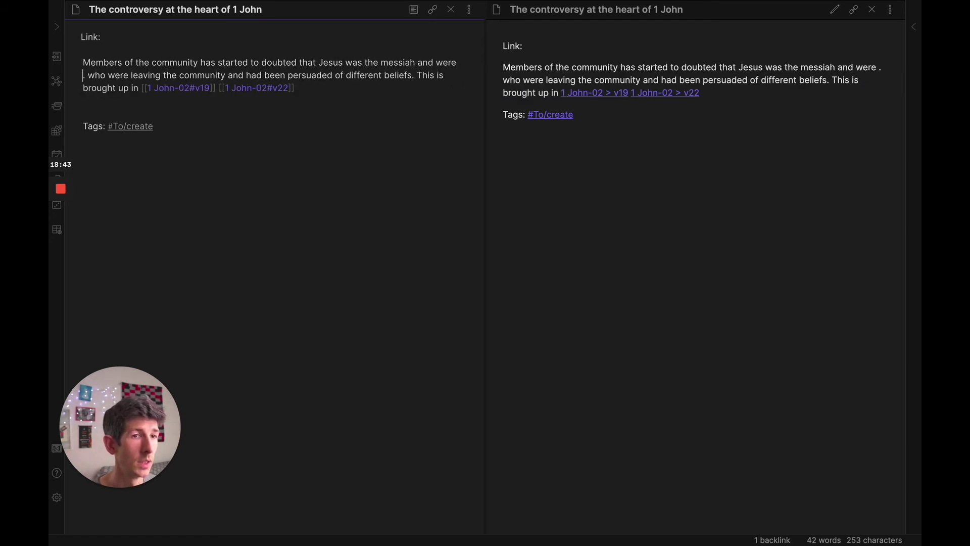
pyautogui.write('aving.')
# Delete the leftover text "who were leaving the community and had been persuaded of different beliefs."
pyautogui.hotkey('alt', 'shift', 'Right')
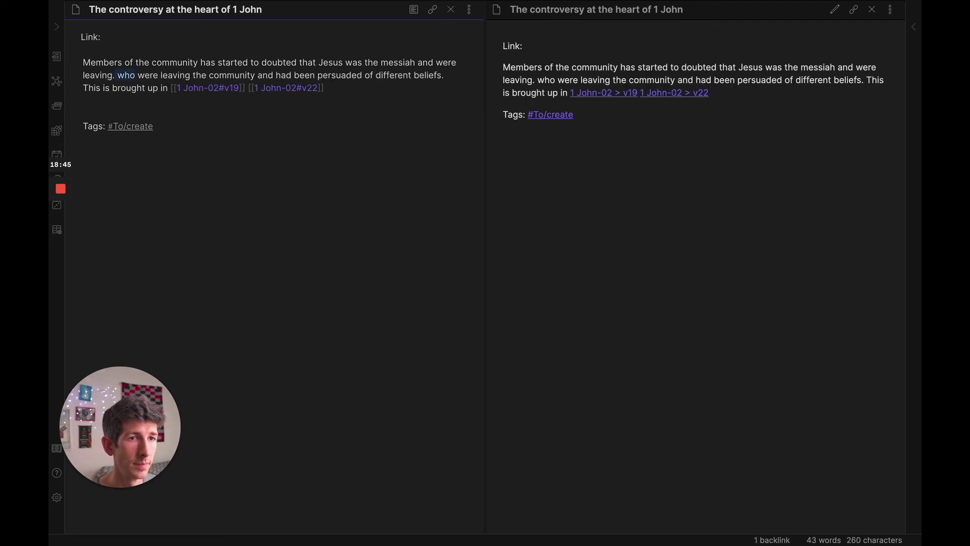
pyautogui.hotkey('alt', 'shift', 'Right')
pyautogui.hotkey('alt', 'shift', 'Right')
pyautogui.hotkey('alt', 'shift', 'Right')
pyautogui.hotkey('alt', 'shift', 'Right')
pyautogui.hotkey('alt', 'shift', 'Right')
pyautogui.hotkey('alt', 'shift', 'Right')
pyautogui.hotkey('alt', 'shift', 'Right')
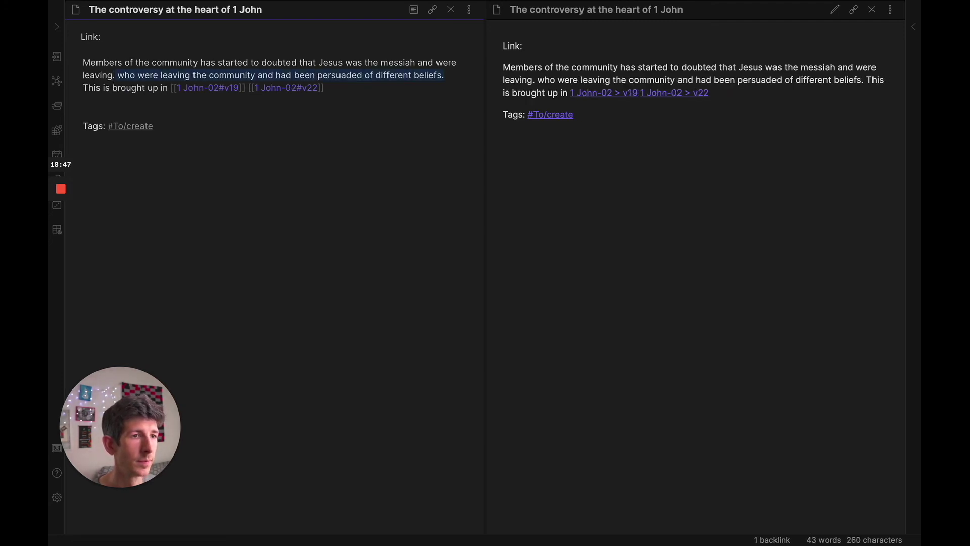
pyautogui.press('BackSpace')
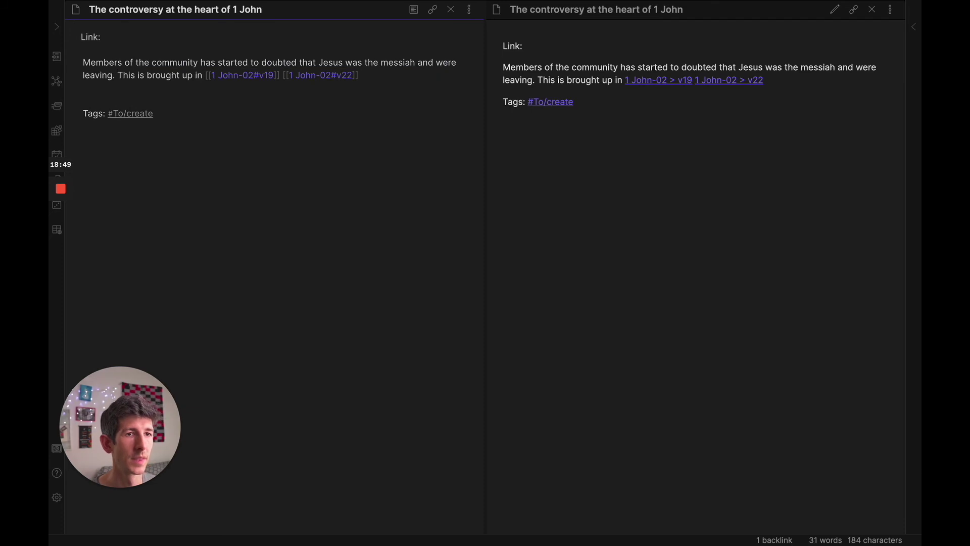
# Add a link to the note "1 John" on the "Link:" line
pyautogui.press('Up')
pyautogui.press('Up')
pyautogui.press('End')
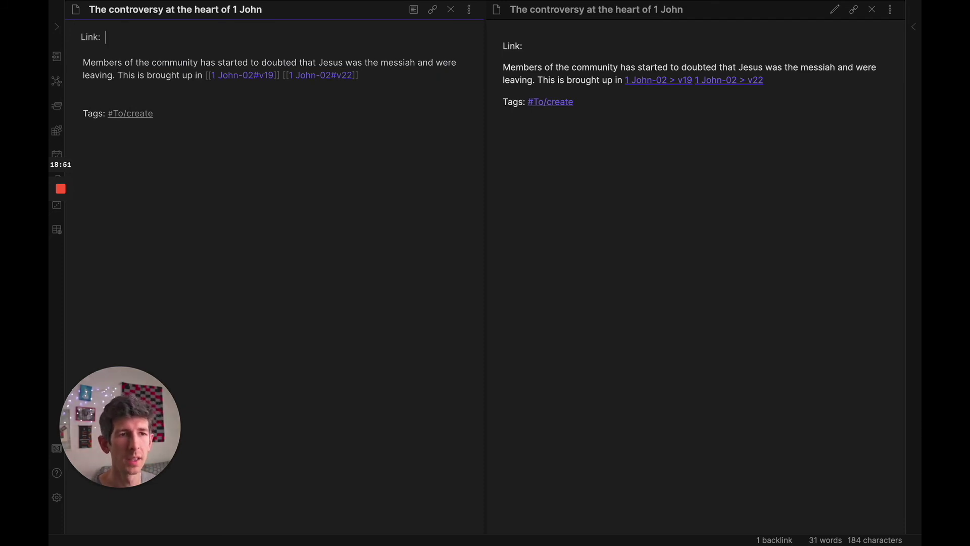
pyautogui.write('[[1 john')
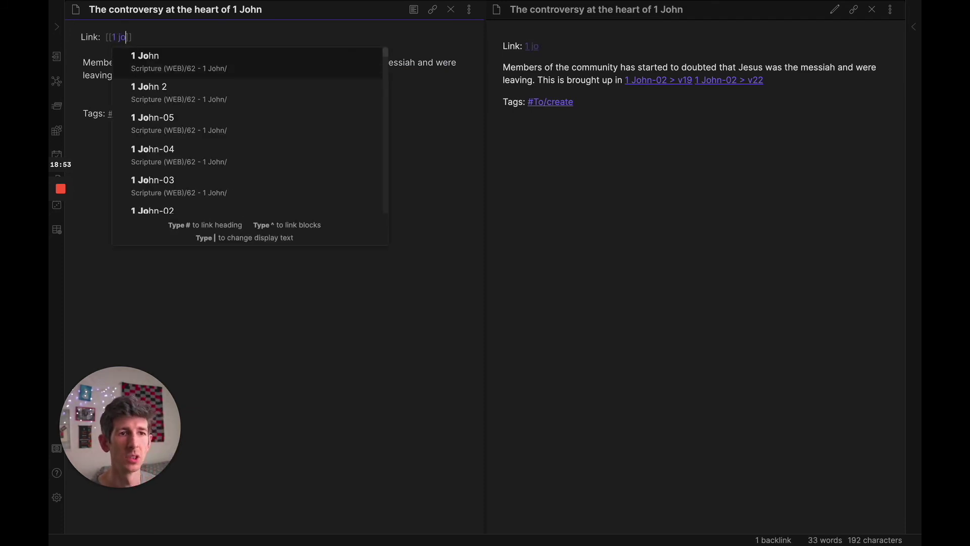
pyautogui.press('Return')
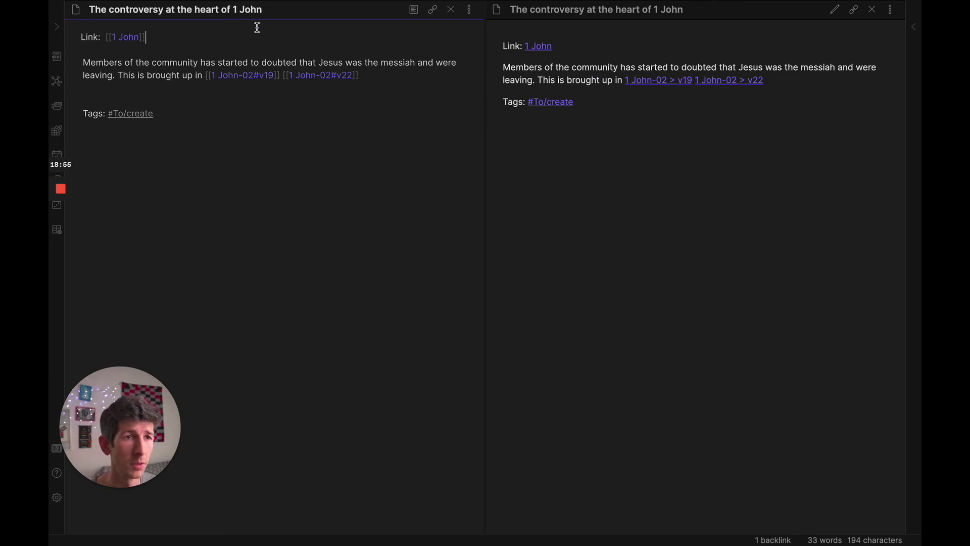
# Add a "links:" line directly below the tags and start a note link in it with the query "why"
pyautogui.click(191, 121)
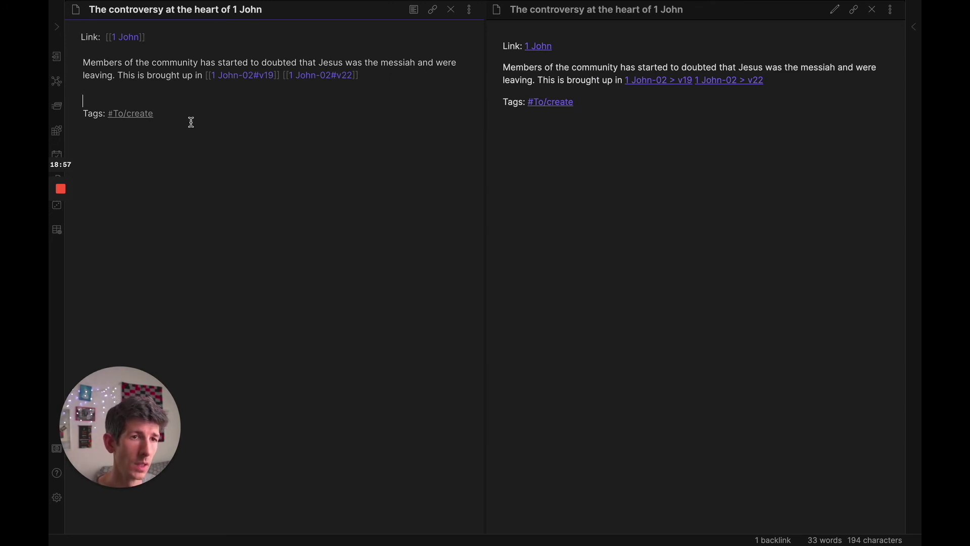
pyautogui.press('Return')
pyautogui.write('l')
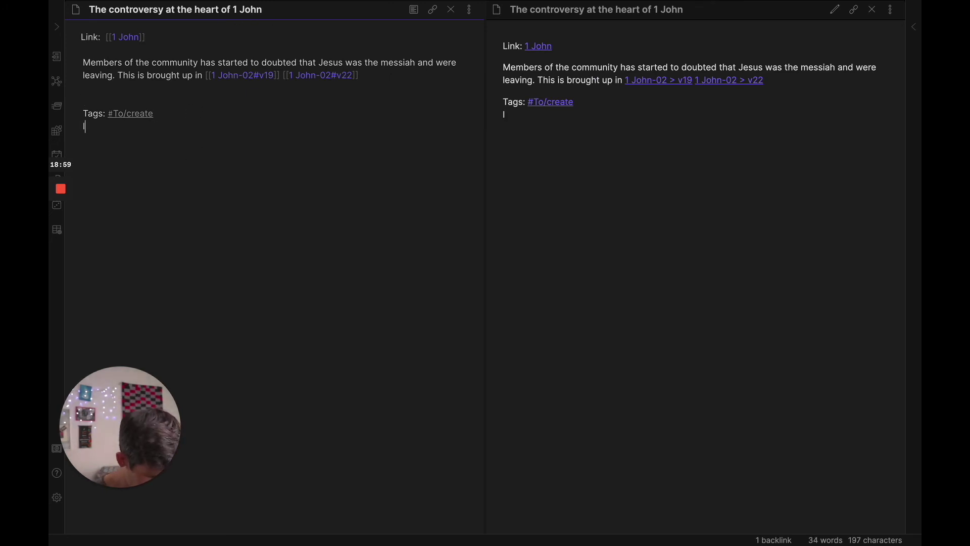
pyautogui.write('inks: [[why')
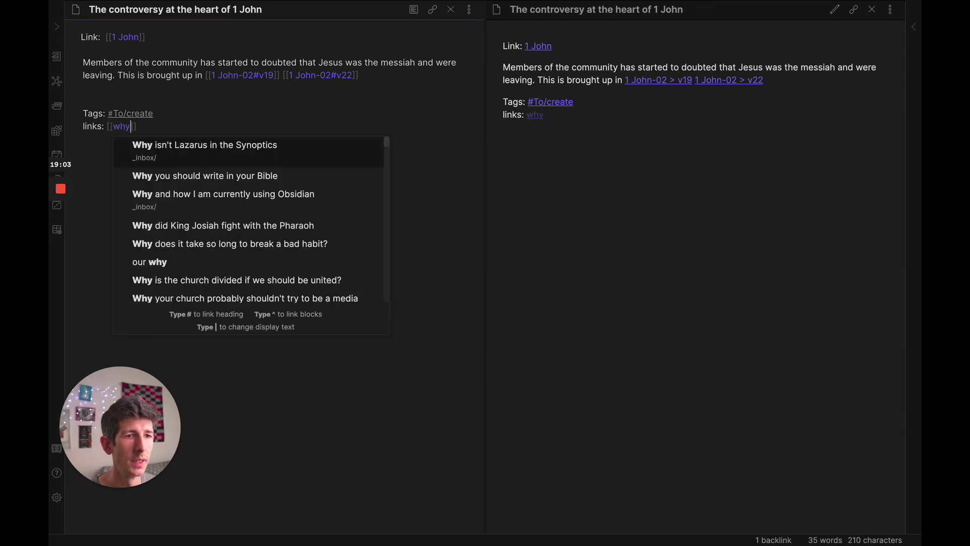
# Try to find a note to link with the query "why write", and clear the query
pyautogui.write(' write')
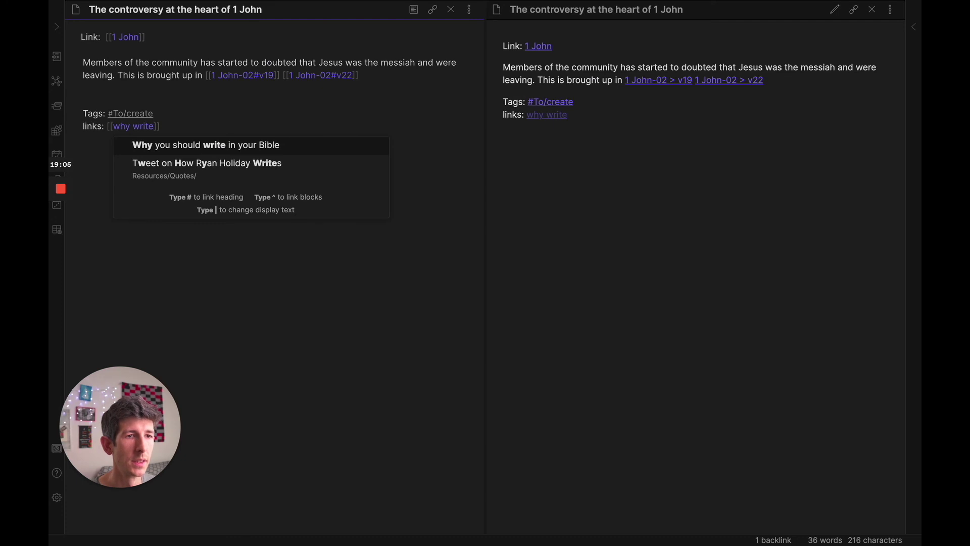
pyautogui.press('BackSpace')
pyautogui.press('BackSpace')
pyautogui.press('BackSpace')
pyautogui.press('BackSpace')
pyautogui.press('BackSpace')
pyautogui.press('BackSpace')
pyautogui.press('BackSpace')
pyautogui.press('BackSpace')
pyautogui.press('BackSpace')
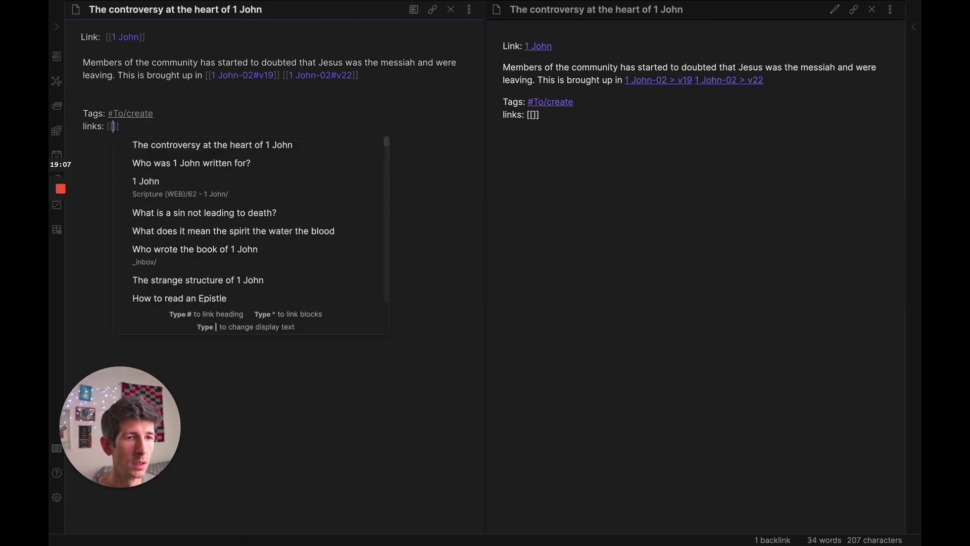
# Try to find a note to link with the queries "1 john" and "why was 1 john", and clear the query
pyautogui.write('1 john')
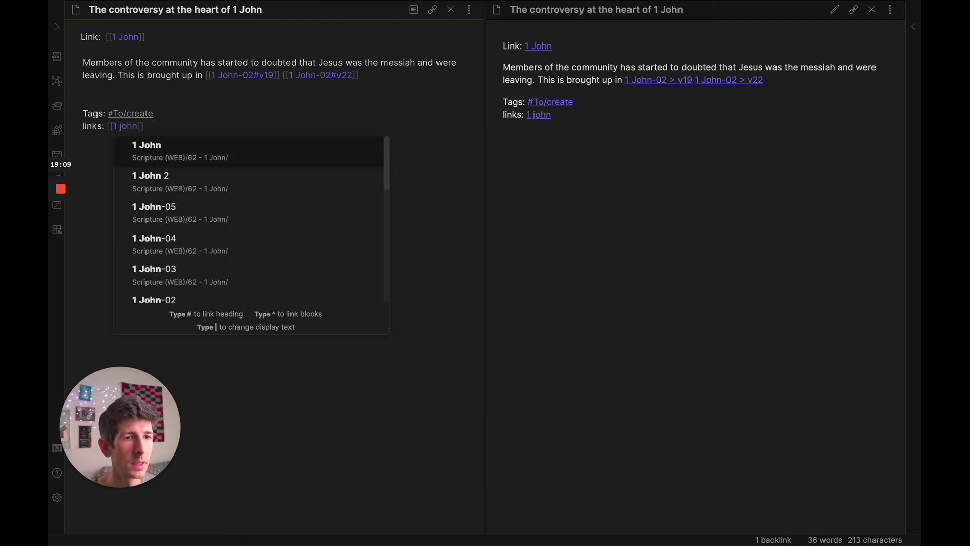
pyautogui.hotkey('ctrl', 'Left')
pyautogui.hotkey('ctrl', 'Left')
pyautogui.write('why ')
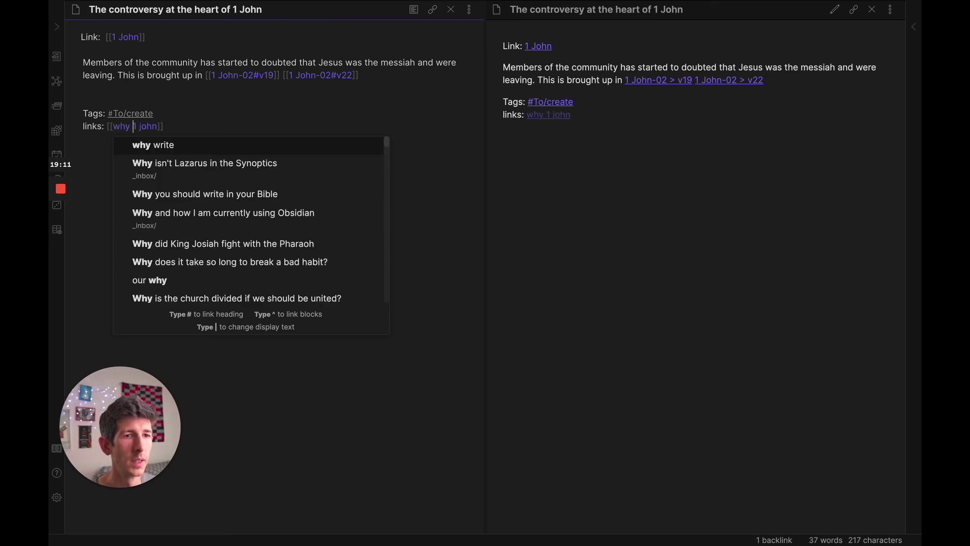
pyautogui.write('was')
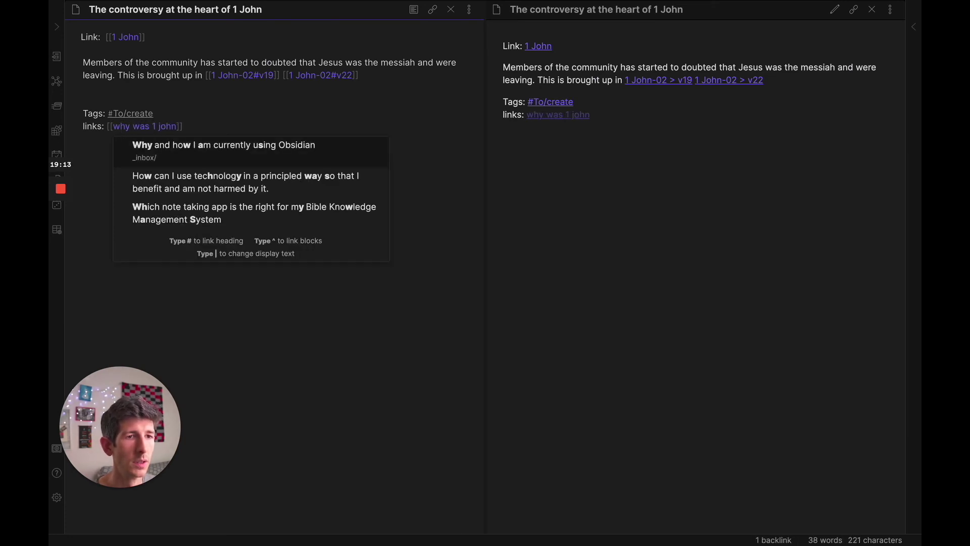
pyautogui.hotkey('shift', 'End')
pyautogui.press('Delete')
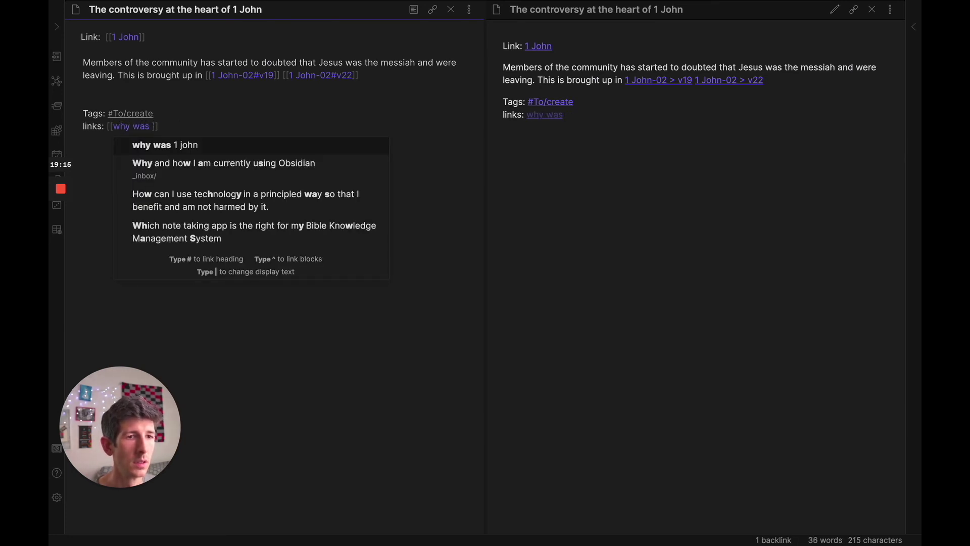
pyautogui.hotkey('ctrl', 'BackSpace')
pyautogui.hotkey('ctrl', 'BackSpace')
# Try the link query "the reason for writing" on the "links:" line and remove the unfinished link
pyautogui.write('the reason for ')
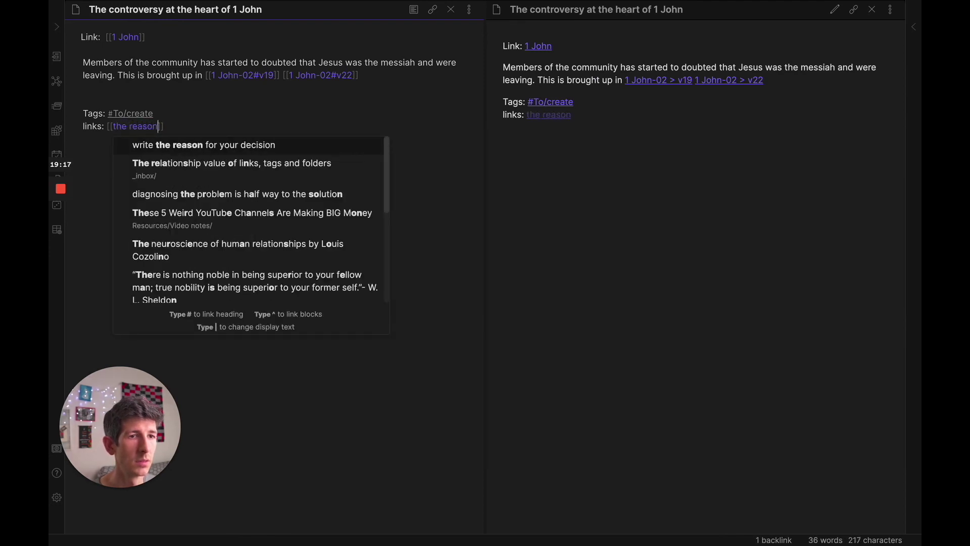
pyautogui.write('writing')
pyautogui.hotkey('ctrl', 'shift', 'Left')
pyautogui.hotkey('ctrl', 'shift', 'Left')
pyautogui.hotkey('ctrl', 'shift', 'Left')
pyautogui.hotkey('ctrl', 'shift', 'Left')
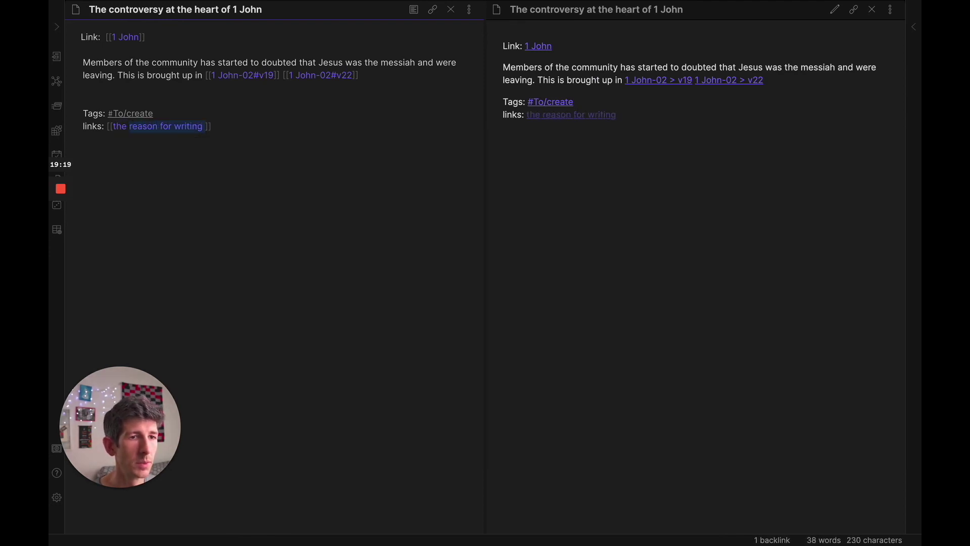
pyautogui.press('BackSpace')
pyautogui.press('BackSpace')
pyautogui.press('BackSpace')
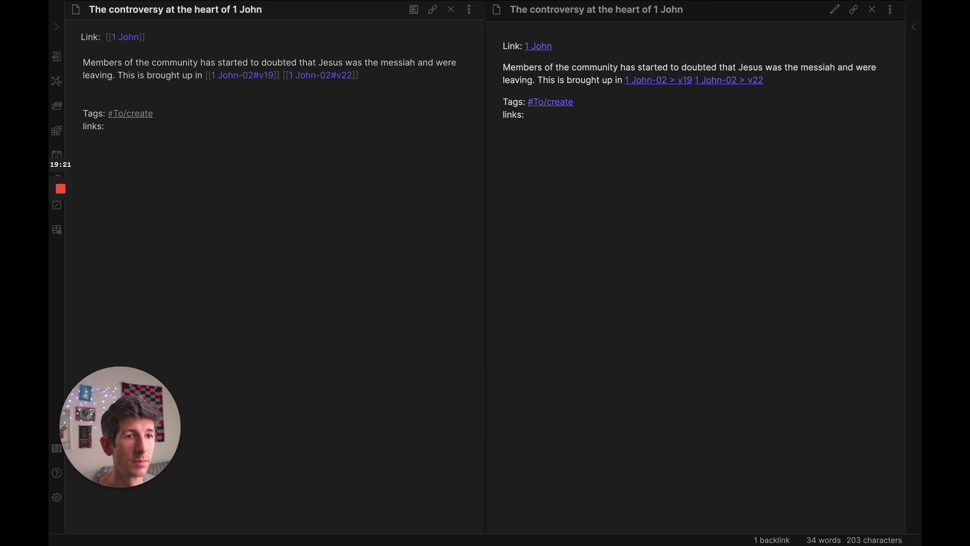
# Check the note's linked mentions and add a link to "Who was 1 John written for?" on the "links:" line
pyautogui.click(918, 26)
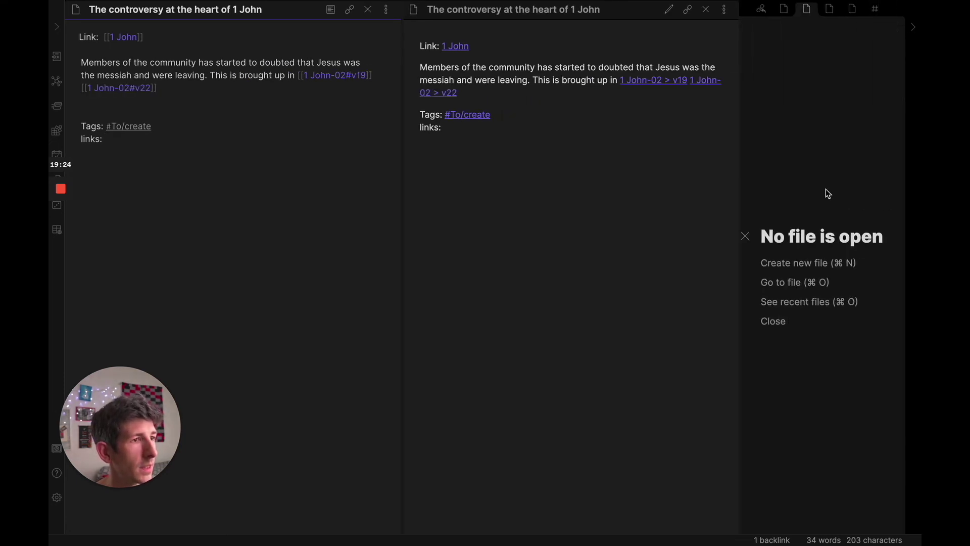
pyautogui.click(762, 12)
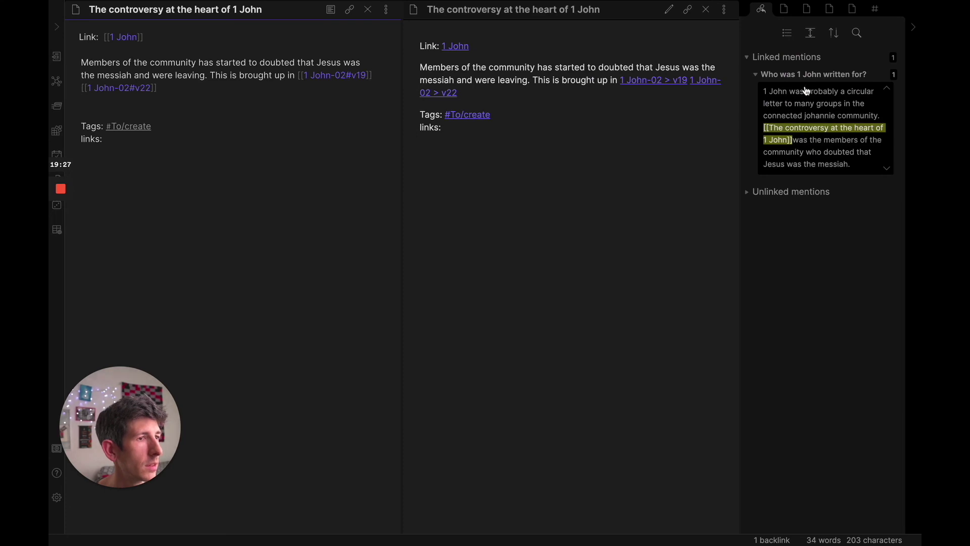
pyautogui.click(184, 142)
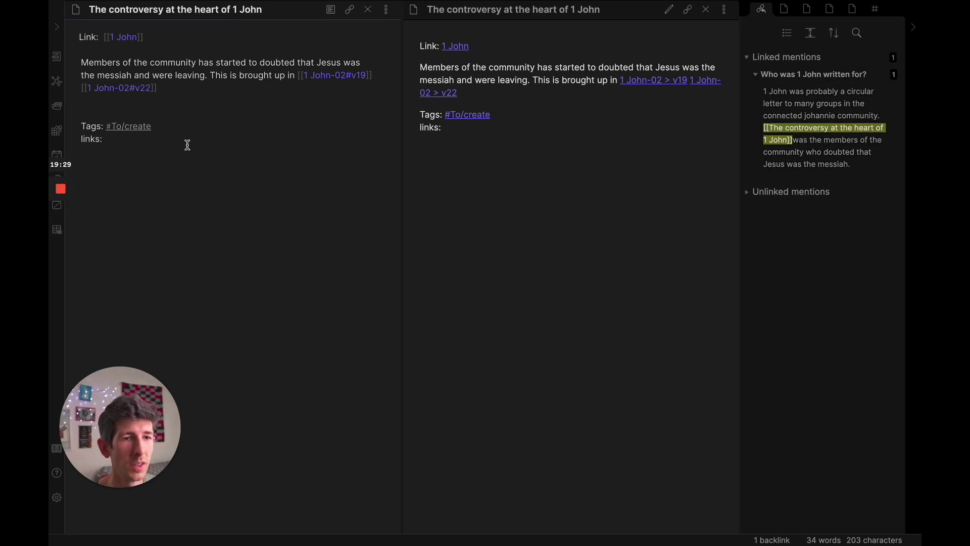
pyautogui.write('[[Who')
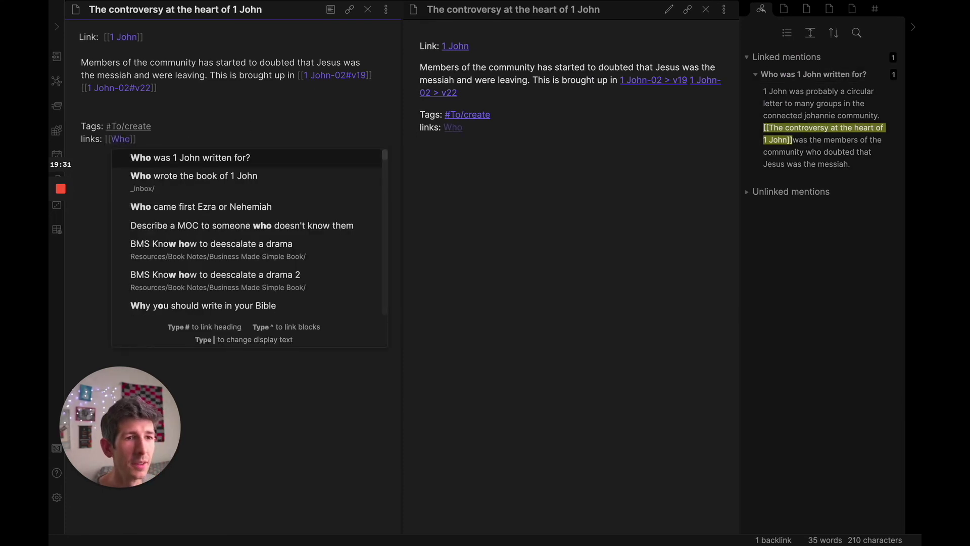
pyautogui.press('Return')
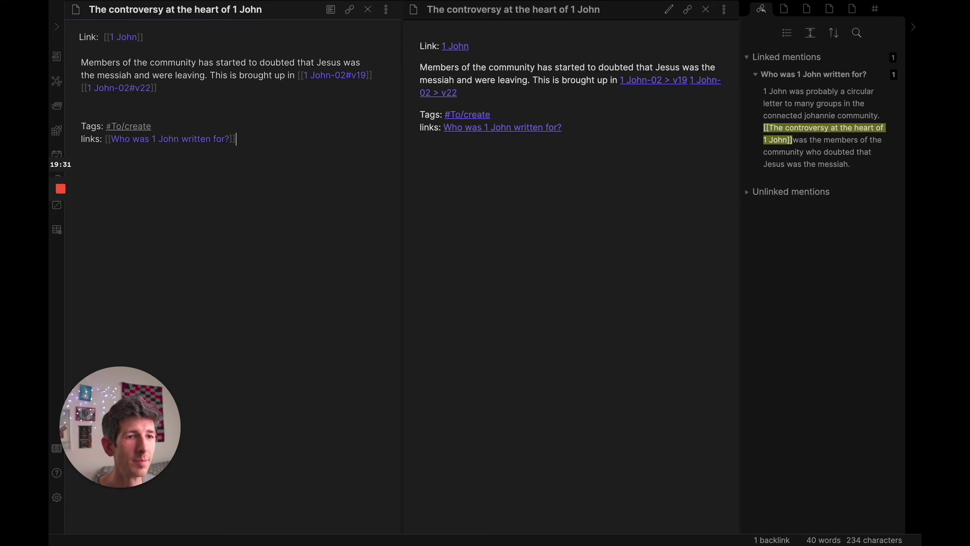
# Open the "1 John" note and add an empty bullet below the "Who was 1 John written for?" question
pyautogui.click(126, 38)
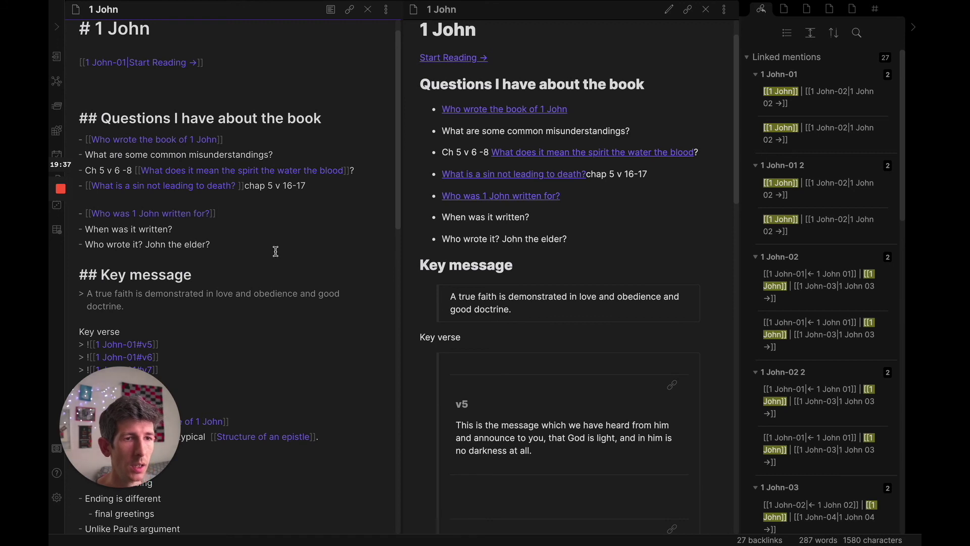
pyautogui.press('Return')
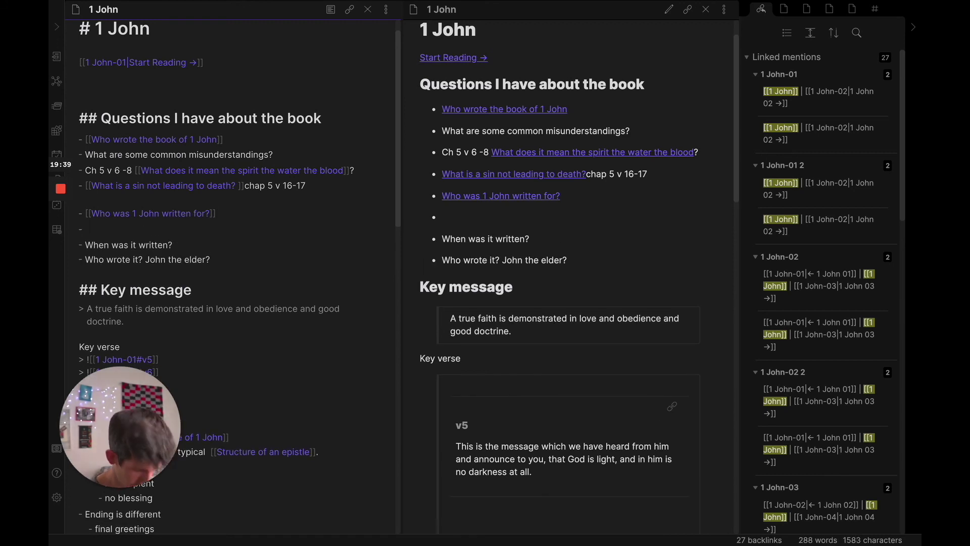
# Try to start a note link with the query "Why was" in the new bullet, remove it, and look through the recent notes
pyautogui.write('[[Why ')
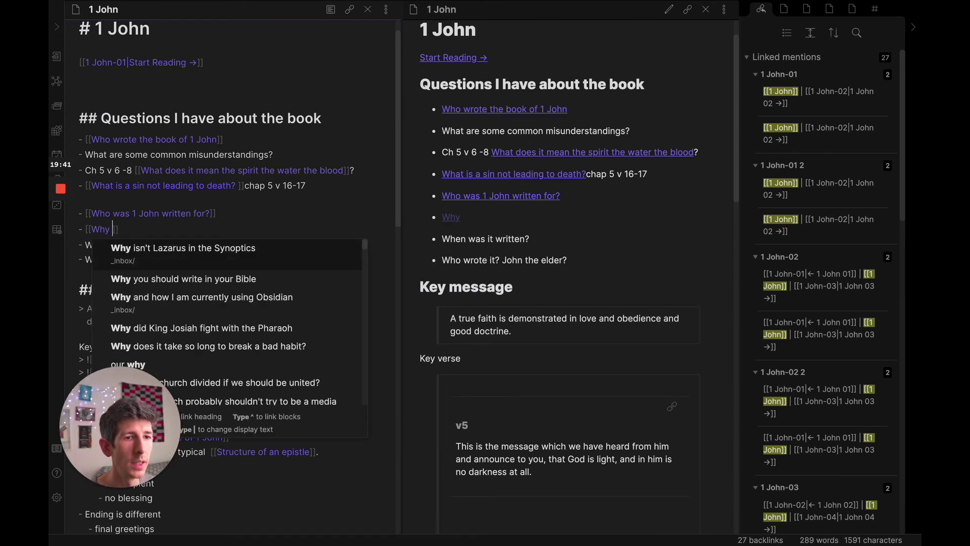
pyautogui.write('was')
pyautogui.press('BackSpace')
pyautogui.press('BackSpace')
pyautogui.press('BackSpace')
pyautogui.press('BackSpace')
pyautogui.press('BackSpace')
pyautogui.press('BackSpace')
pyautogui.press('BackSpace')
pyautogui.press('BackSpace')
pyautogui.press('BackSpace')
pyautogui.press('BackSpace')
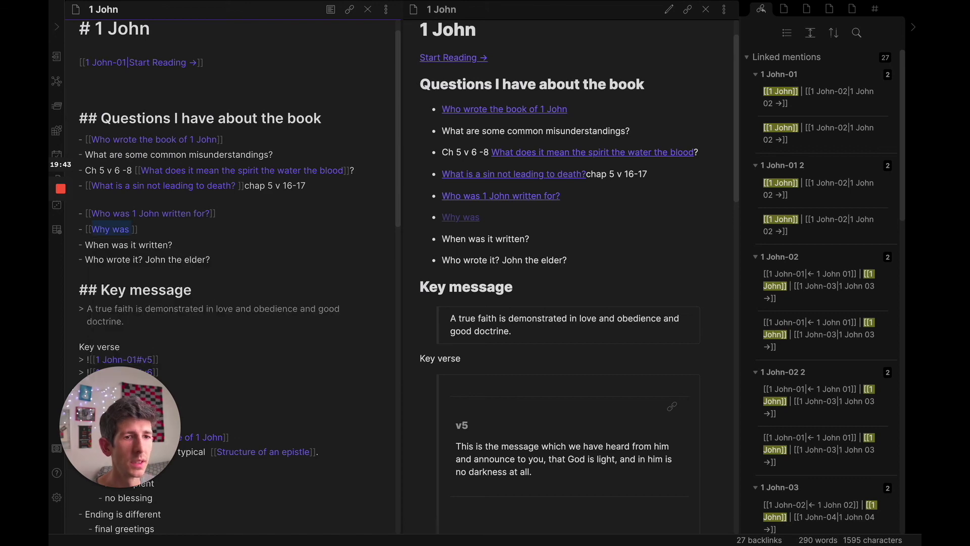
pyautogui.press('super+o')
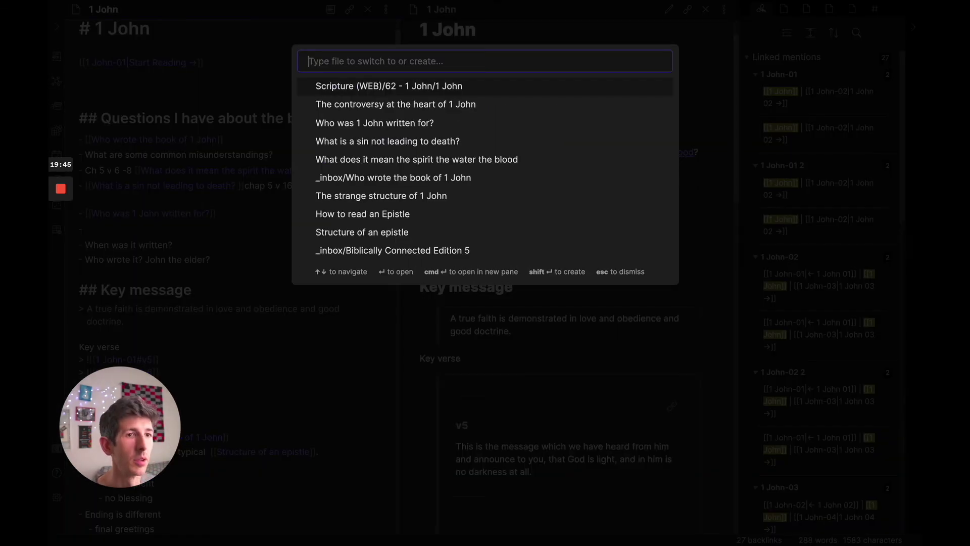
pyautogui.press('Escape')
# Link the note "The controversy at the heart of 1 John" in the empty bullet of the questions list
pyautogui.write('[[The contr')
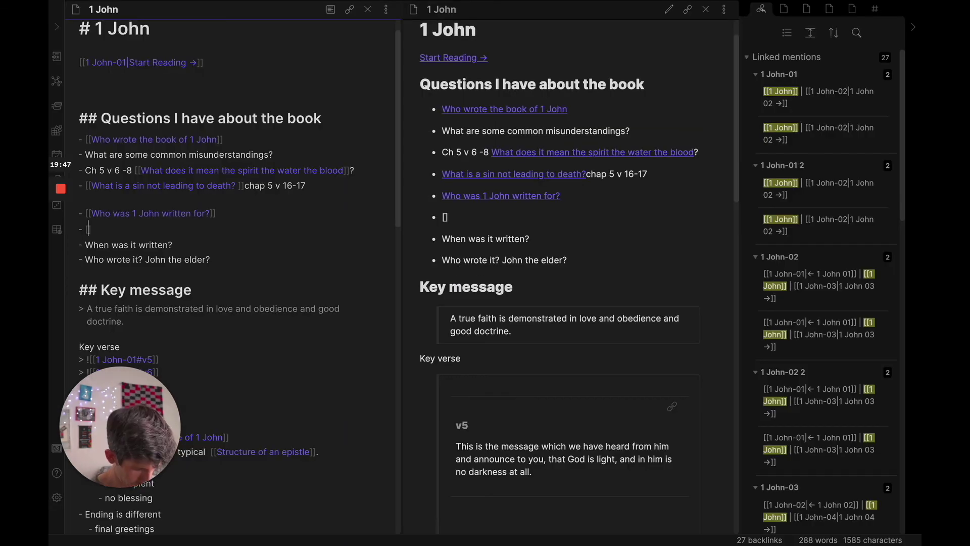
pyautogui.write('oversy')
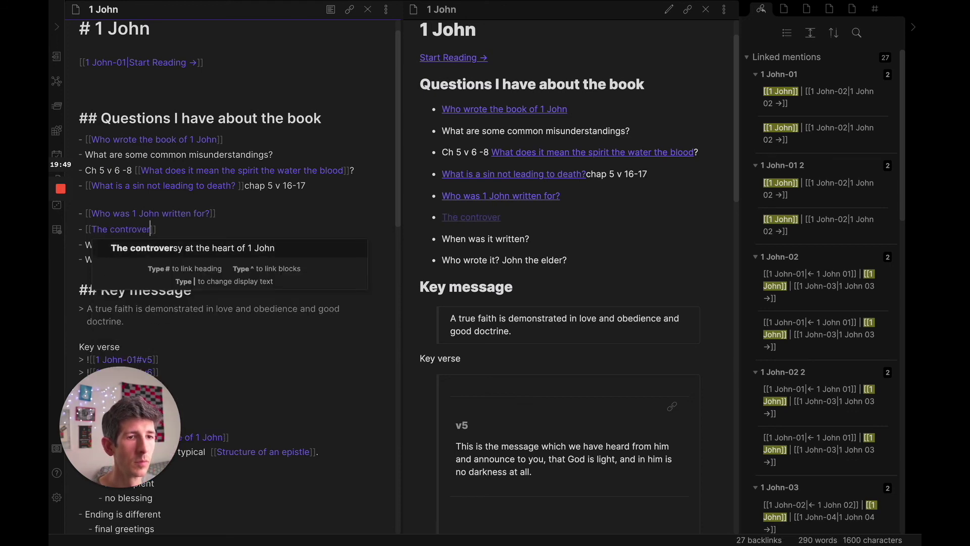
pyautogui.press('Return')
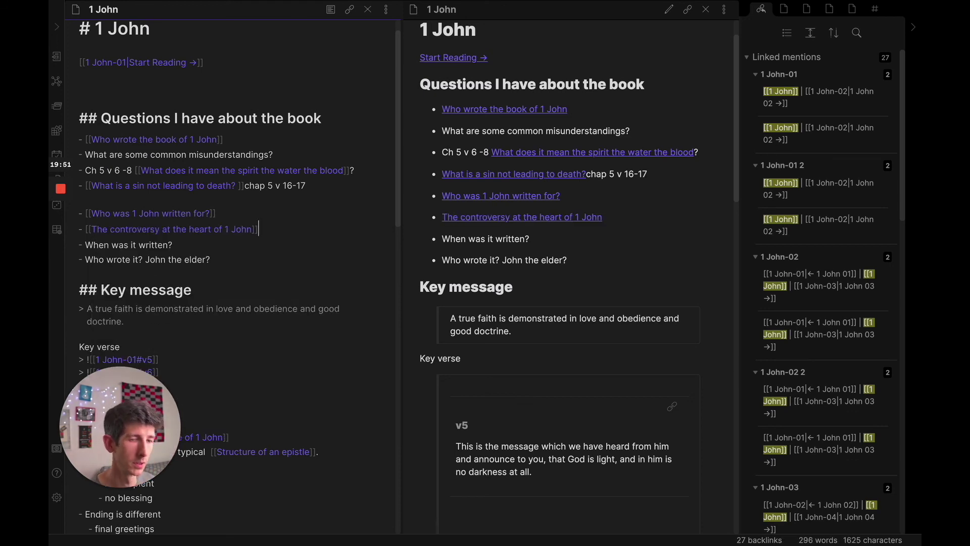
# Answer the "When was it written?" bullet by appending ": 95-105 AD"
pyautogui.click(252, 245)
pyautogui.write(': ')
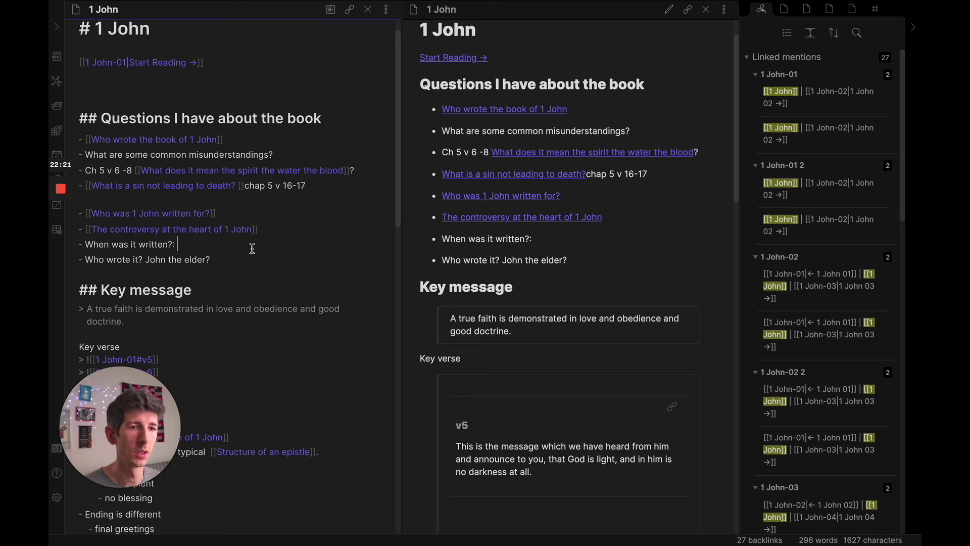
pyautogui.write('95')
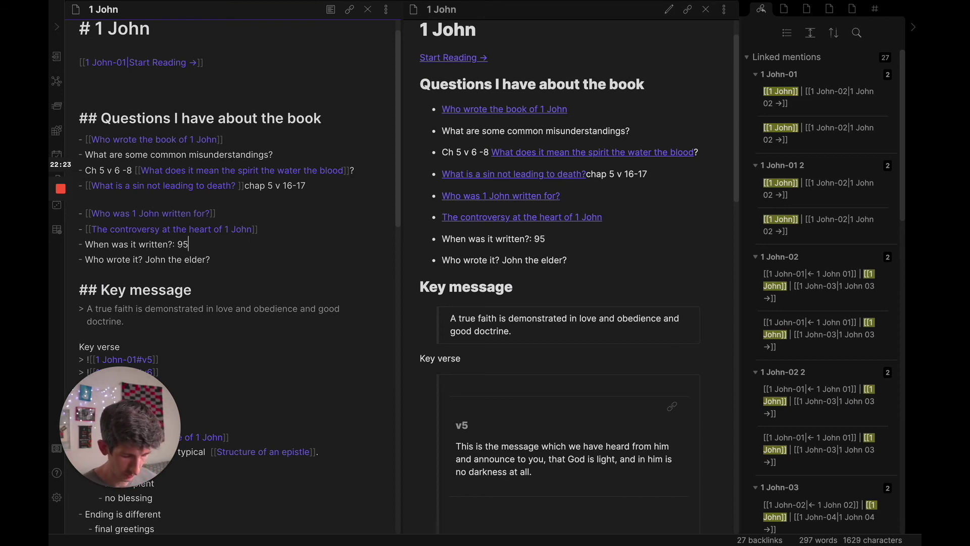
pyautogui.write('-10')
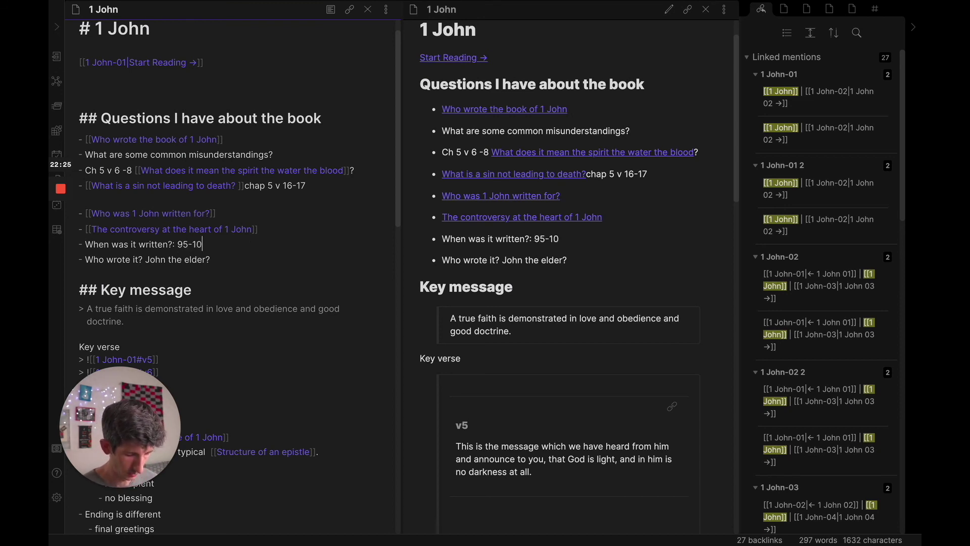
pyautogui.write('5 AD')
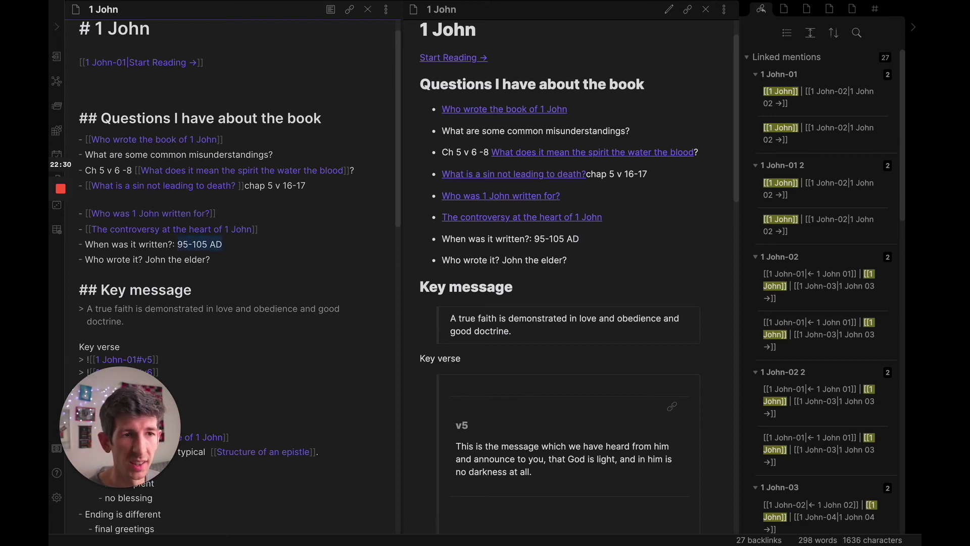
# Turn the "Key verse" line under the key message into a level-three heading
pyautogui.click(210, 260)
pyautogui.scroll(-2, 255, 245)
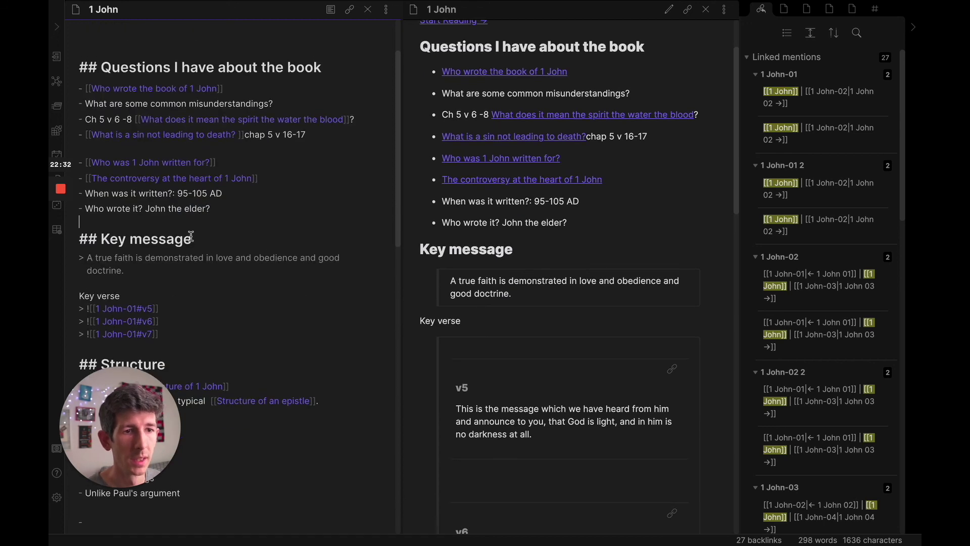
pyautogui.click(169, 258)
pyautogui.scroll(-1, 192, 269)
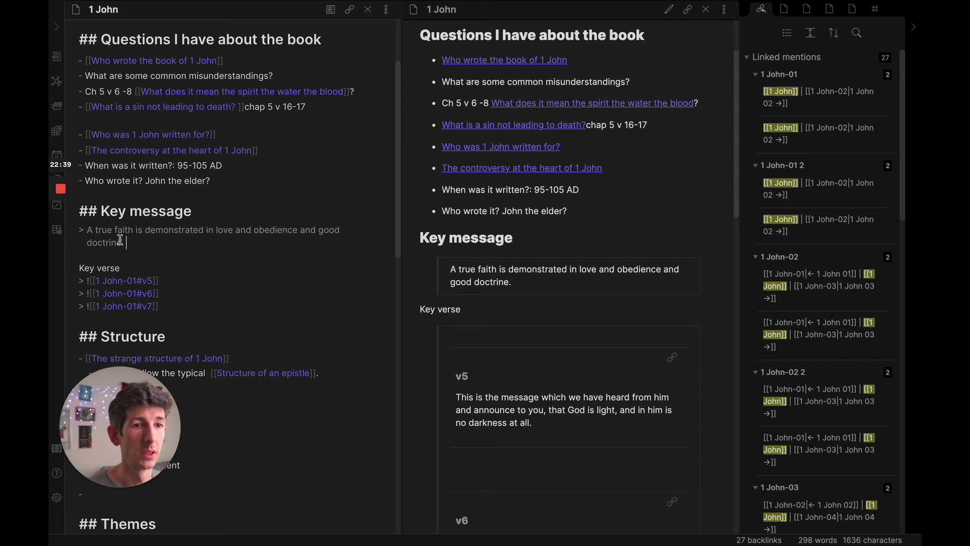
pyautogui.scroll(-2, 460, 296)
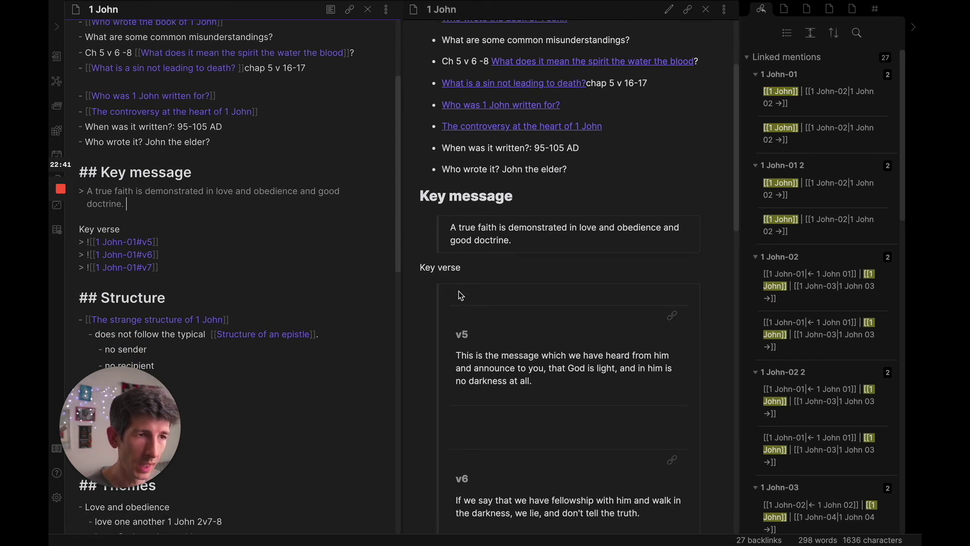
pyautogui.scroll(-1, 459, 296)
pyautogui.click(85, 187)
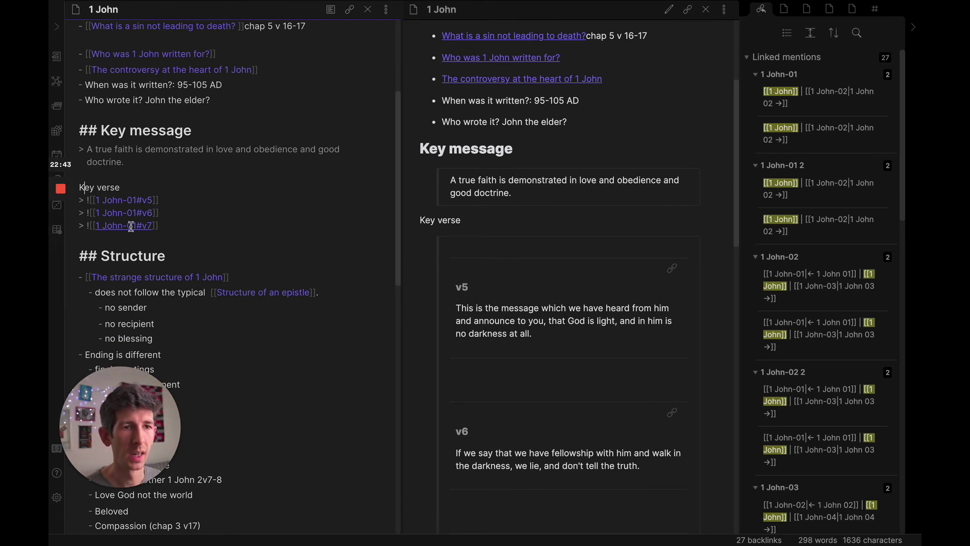
pyautogui.write('##')
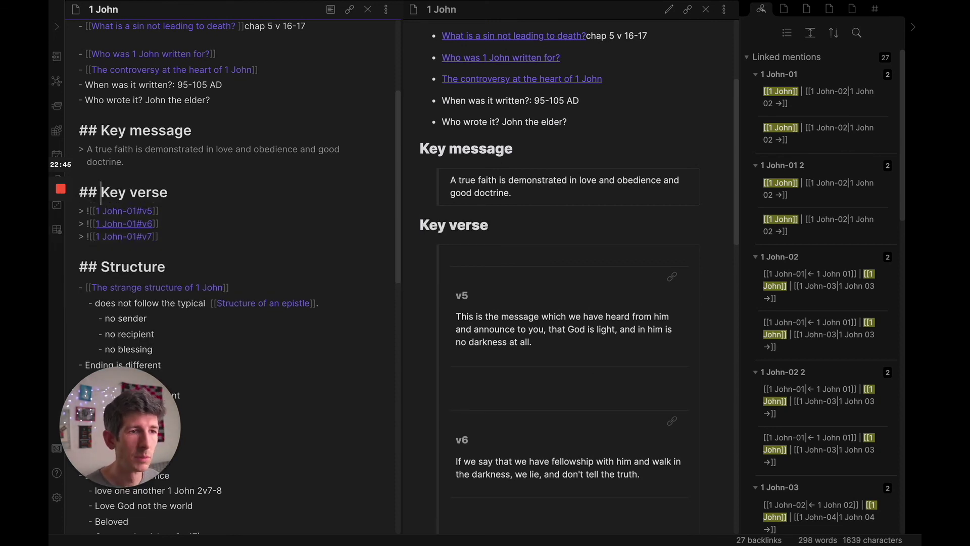
pyautogui.press('Left')
pyautogui.write('#')
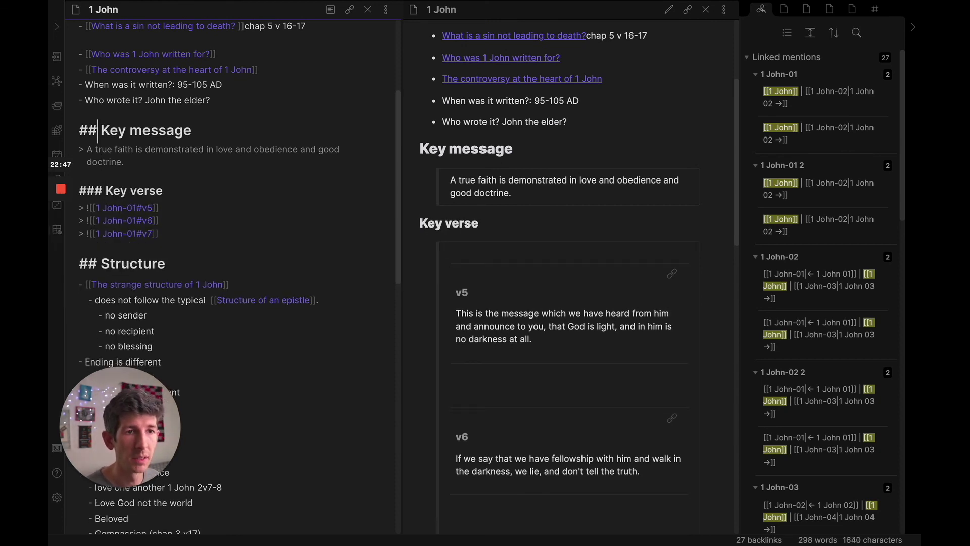
# Read the embedded key verses v5 to v7 in the preview, highlighting the passages on darkness, light and cleansing from sin
pyautogui.scroll(-3, 579, 309)
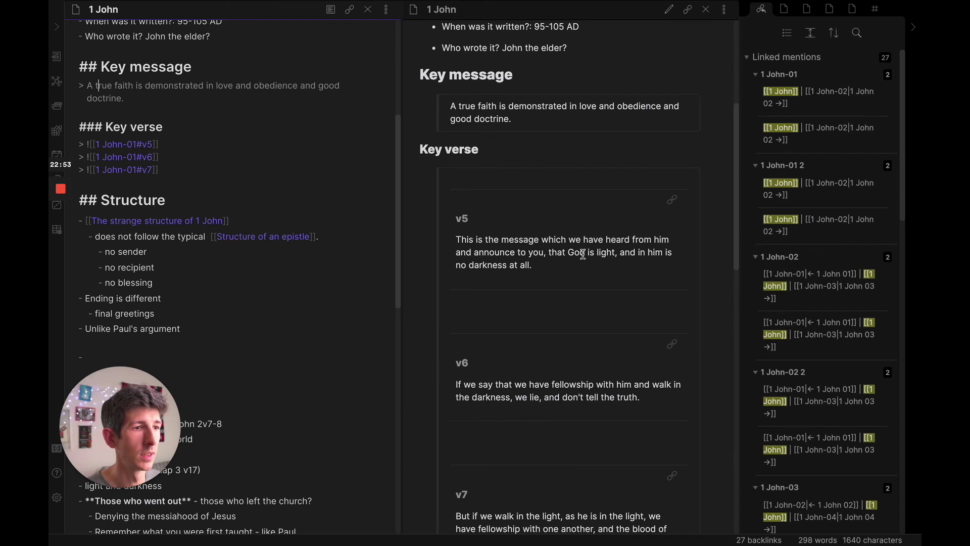
pyautogui.scroll(-4, 546, 258)
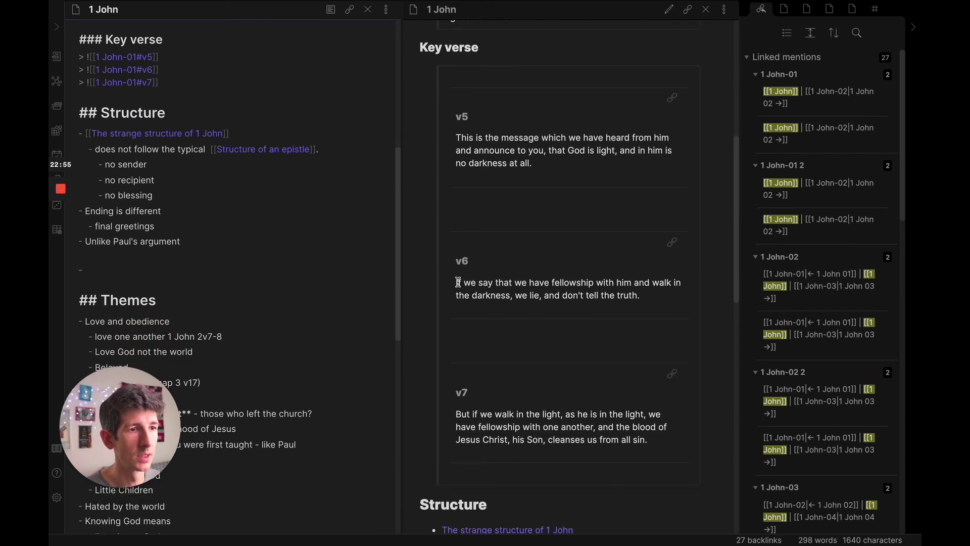
pyautogui.moveTo(456, 283); pyautogui.dragTo(638, 283)
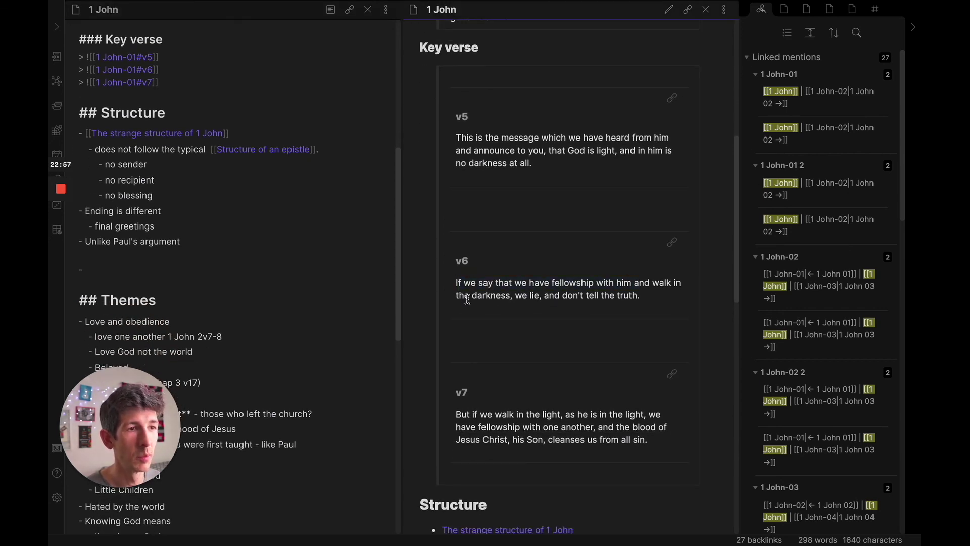
pyautogui.moveTo(470, 295); pyautogui.dragTo(508, 295)
pyautogui.scroll(-2, 507, 295)
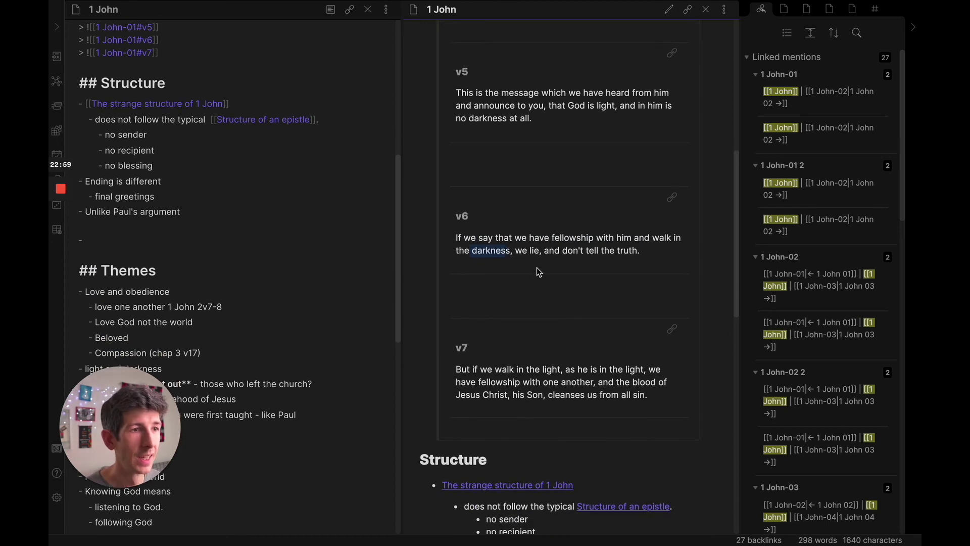
pyautogui.moveTo(473, 369); pyautogui.dragTo(656, 403)
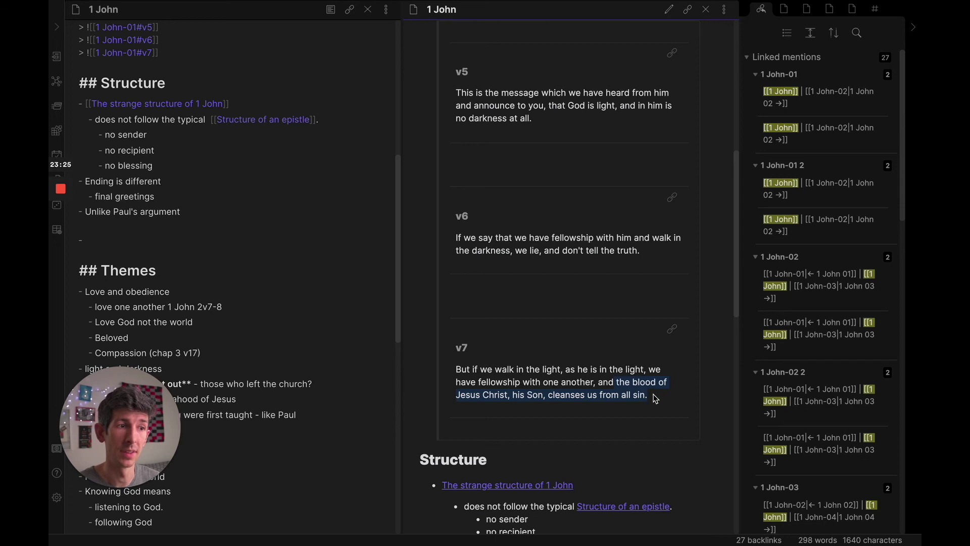
# Review the rest of the 1 John note, from the darkness wording in v6 through the Themes, Application and Layout sections
pyautogui.click(654, 397)
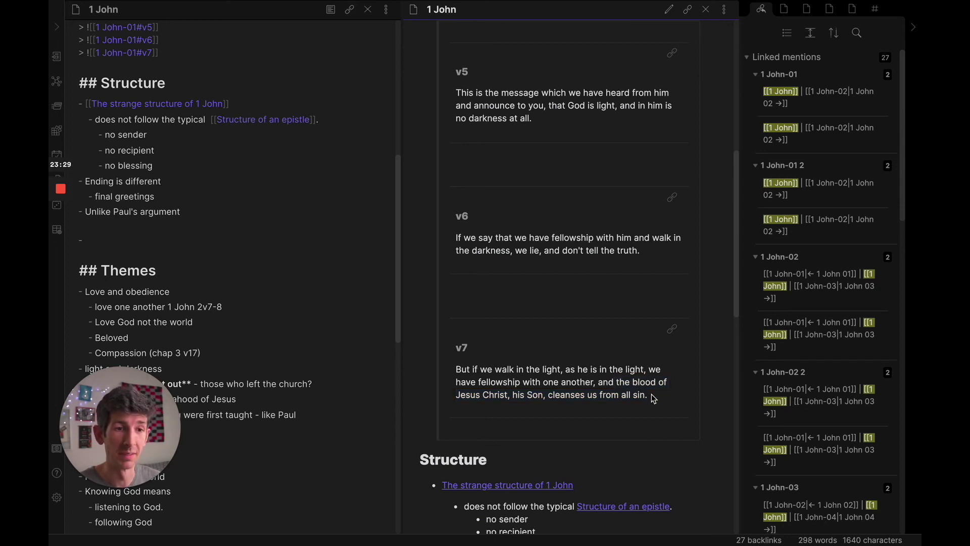
pyautogui.doubleClick(502, 250)
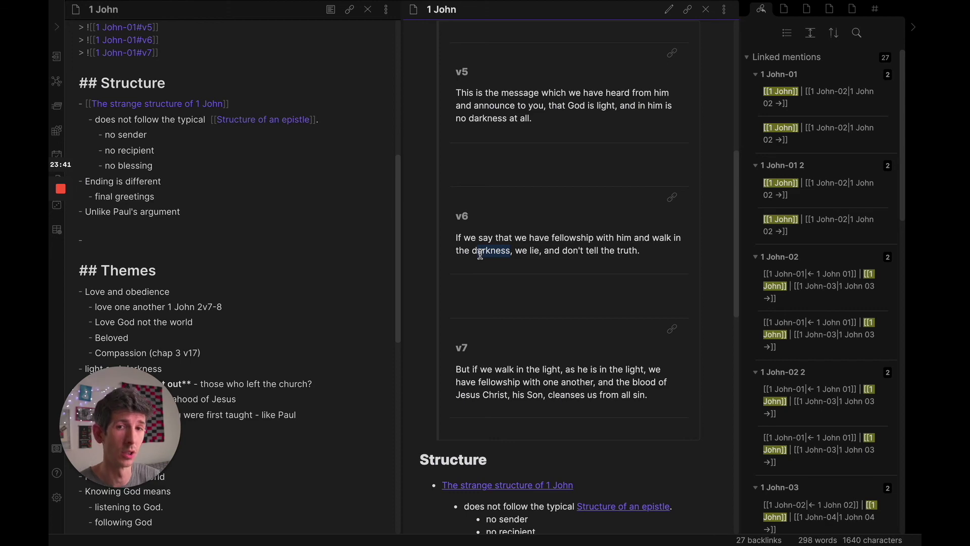
pyautogui.scroll(-3, 364, 137)
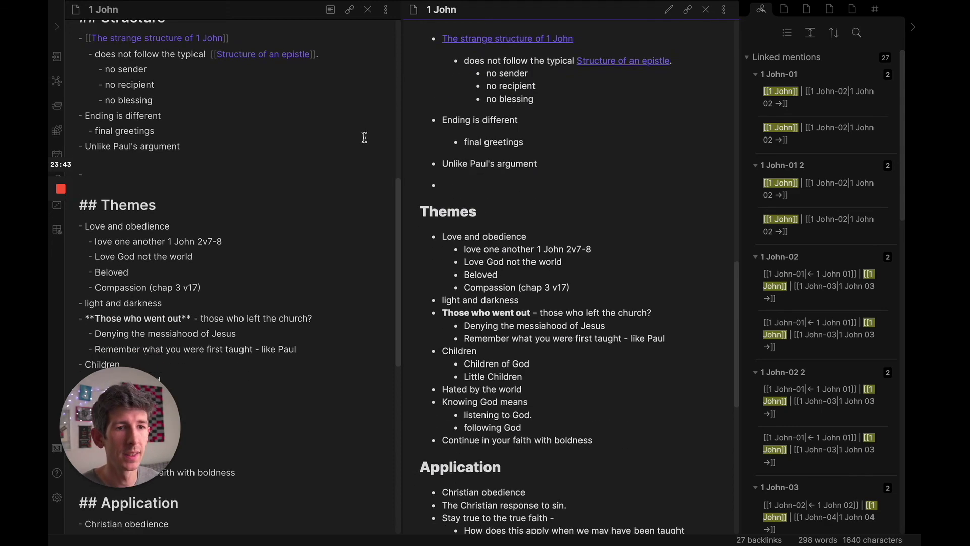
pyautogui.scroll(-2, 219, 199)
pyautogui.moveTo(110, 191); pyautogui.dragTo(206, 255)
pyautogui.scroll(-4, 206, 256)
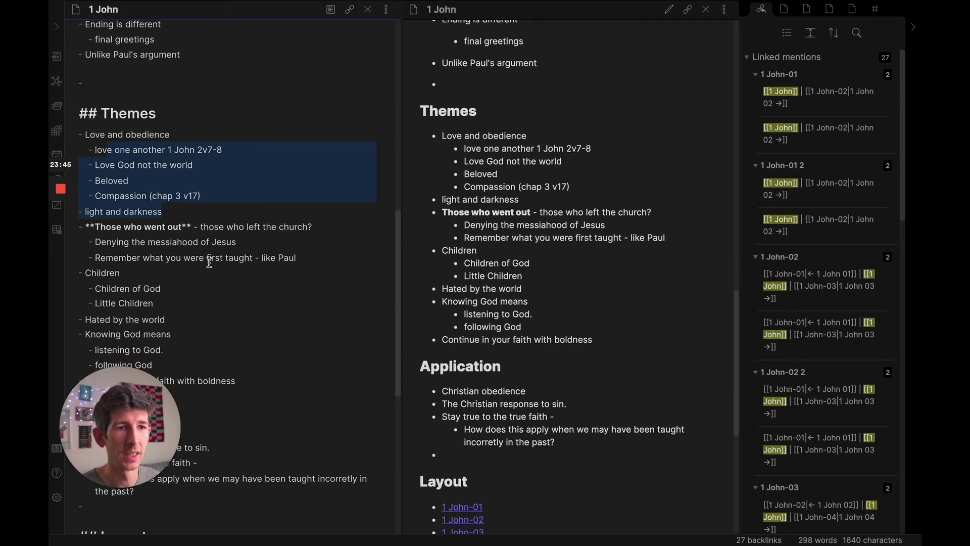
pyautogui.click(106, 83)
pyautogui.moveTo(106, 84); pyautogui.dragTo(176, 81)
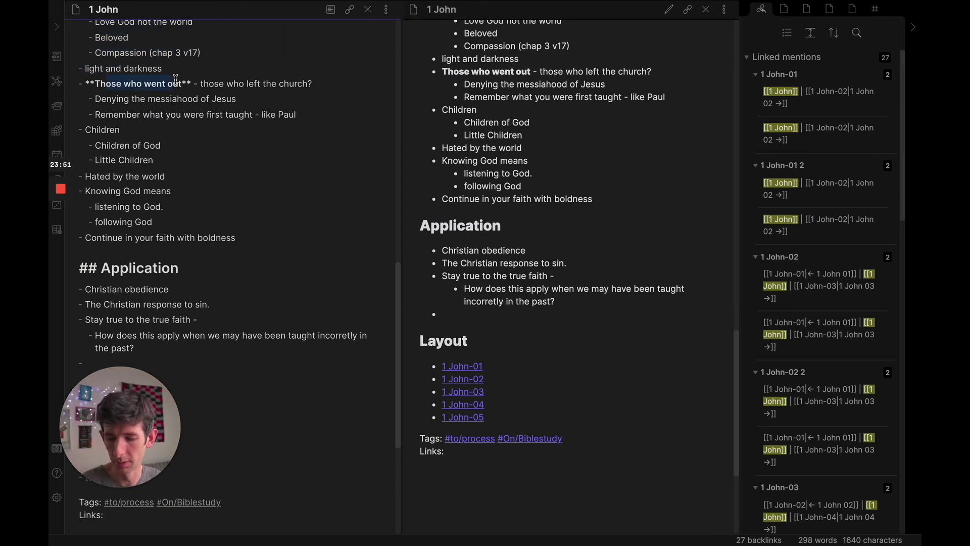
pyautogui.scroll(-3, 189, 268)
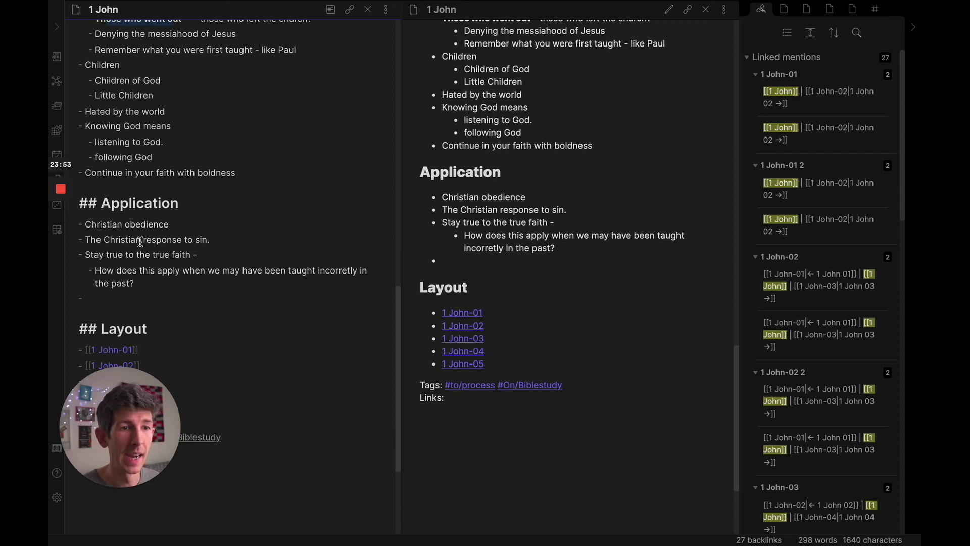
pyautogui.moveTo(102, 225); pyautogui.dragTo(159, 225)
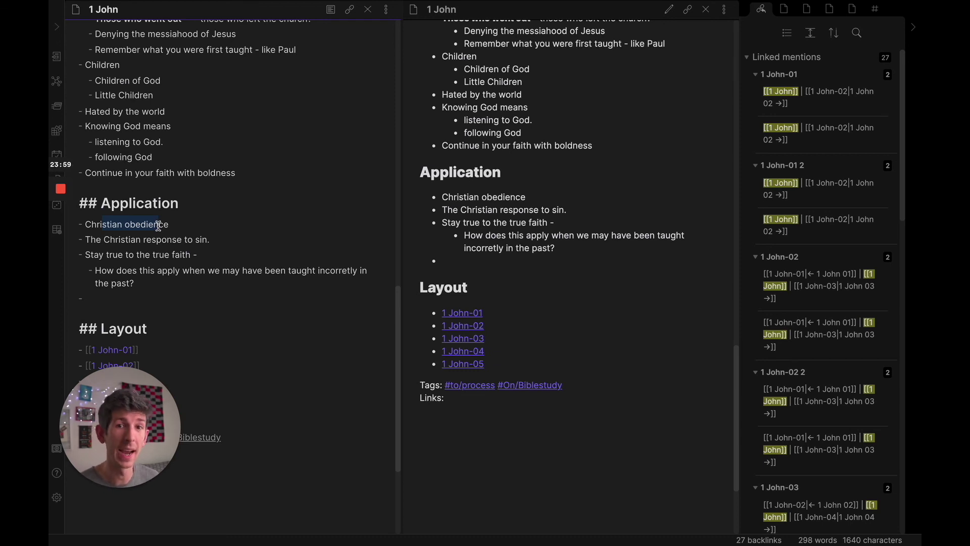
pyautogui.scroll(-4, 167, 222)
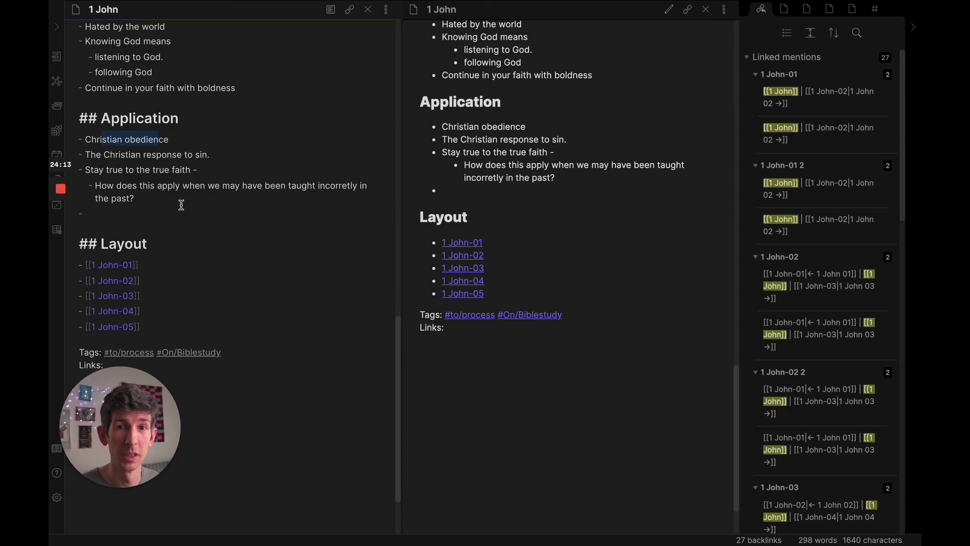
pyautogui.moveTo(62, 190)
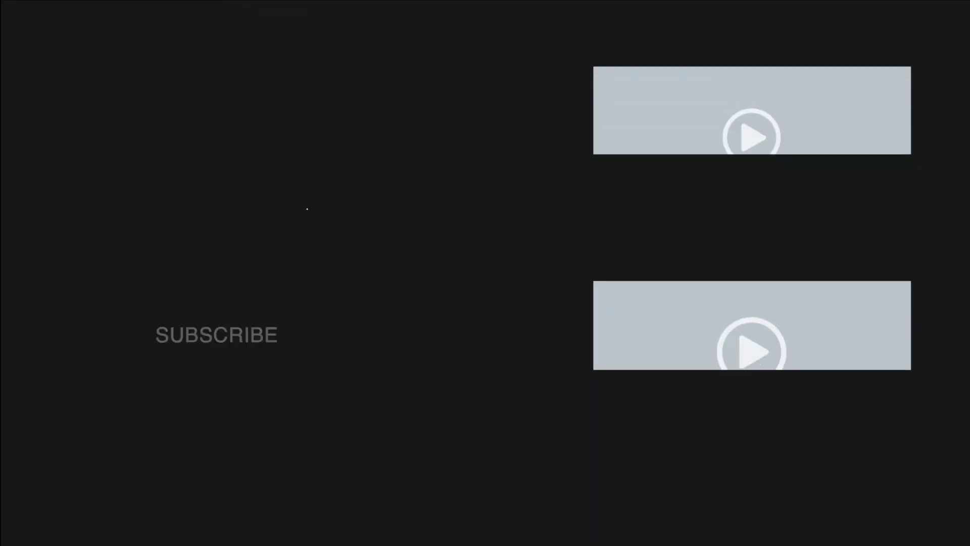